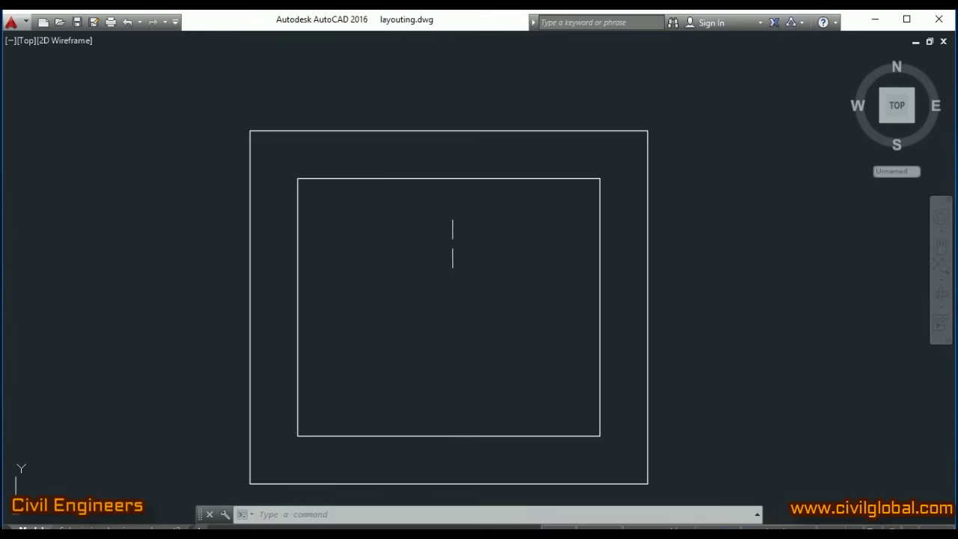
Examine the inner rectangle of the plan, highlighting its top, left and right lines in turn
{"action": "scroll", "coordinate": [453, 223], "scroll_direction": "up", "scroll_amount": 3}
{"action": "scroll", "coordinate": [458, 223], "scroll_direction": "down", "scroll_amount": 4}
{"action": "scroll", "coordinate": [466, 190], "scroll_direction": "up", "scroll_amount": 2}
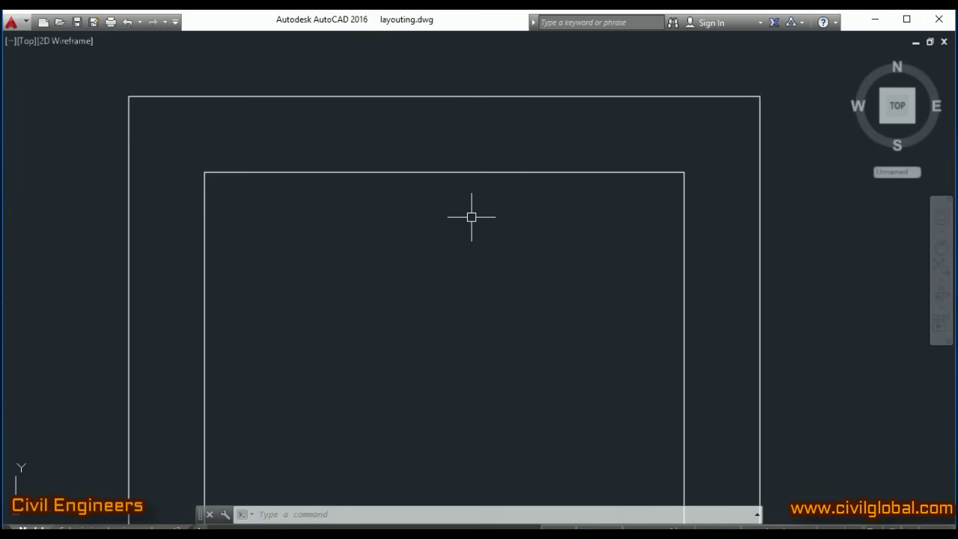
{"action": "left_click", "coordinate": [718, 327]}
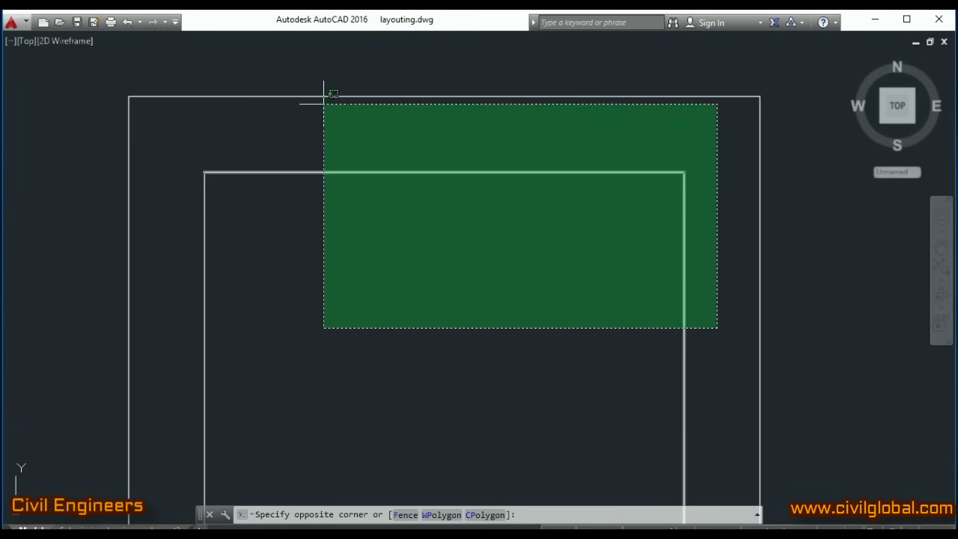
{"action": "left_click", "coordinate": [204, 128]}
{"action": "key", "text": "Escape"}
{"action": "left_click", "coordinate": [242, 172]}
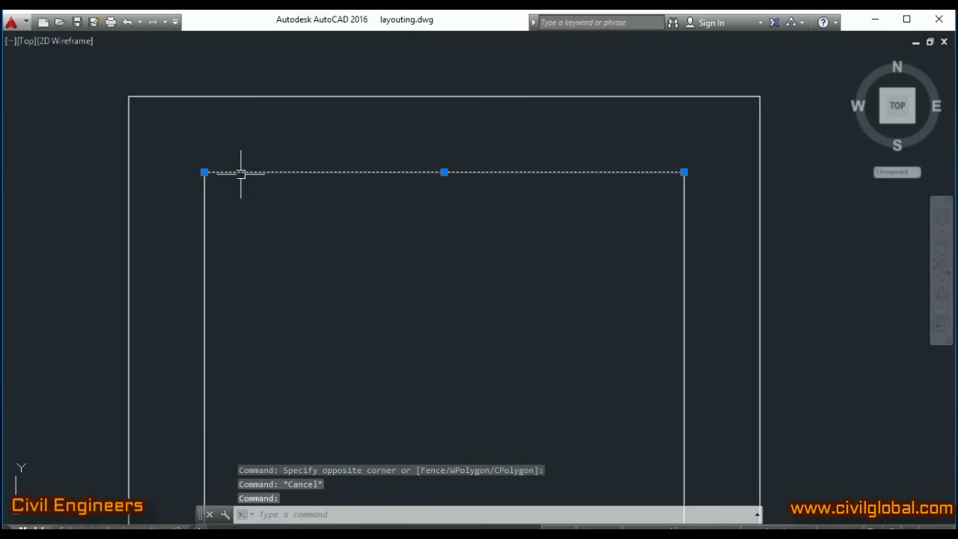
{"action": "left_click", "coordinate": [205, 200]}
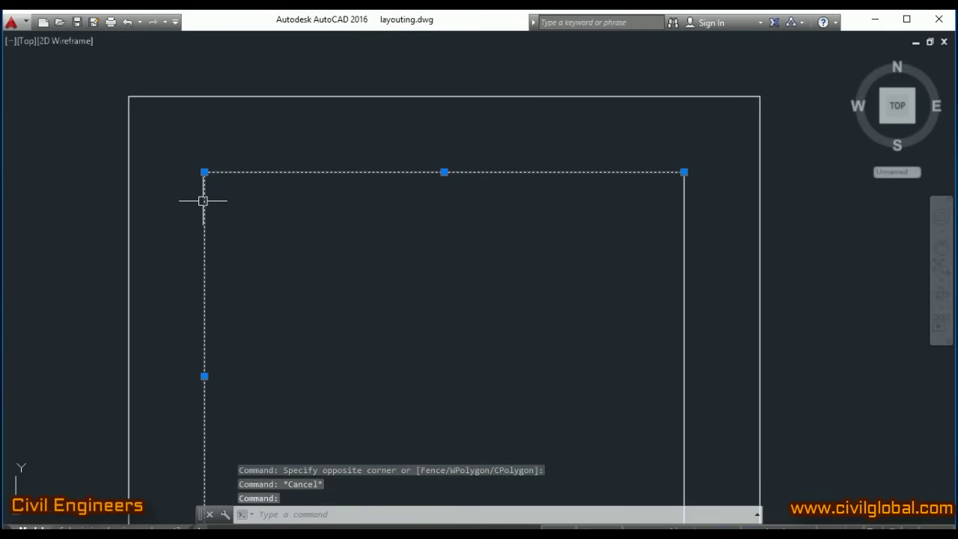
{"action": "left_click", "coordinate": [683, 250]}
{"action": "key", "text": "Escape"}
{"action": "key", "text": "Escape"}
{"action": "key", "text": "Escape"}
{"action": "key", "text": "Escape"}
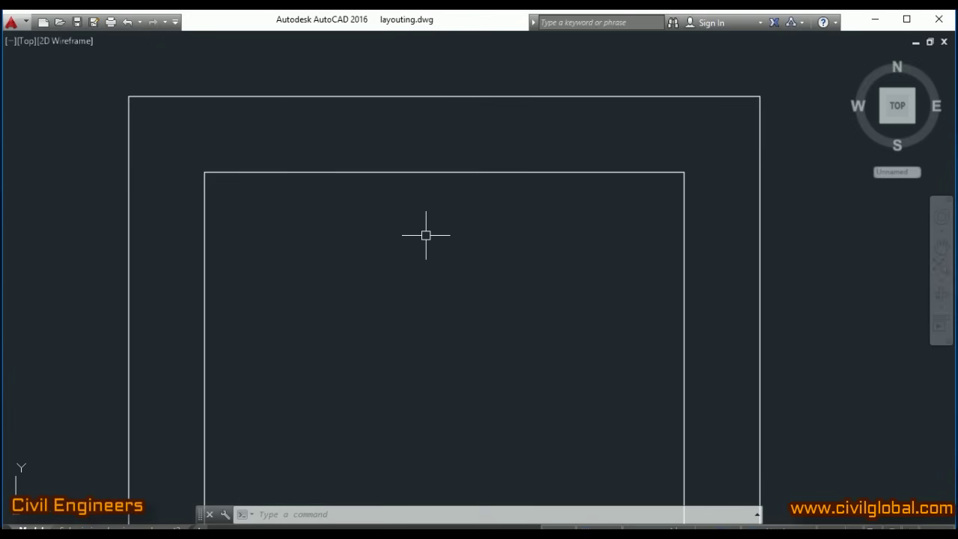
Switch to the Word document, review the foundation and wall thickness notes, and return to the AutoCAD drawing
{"action": "key", "text": "ctrl+0"}
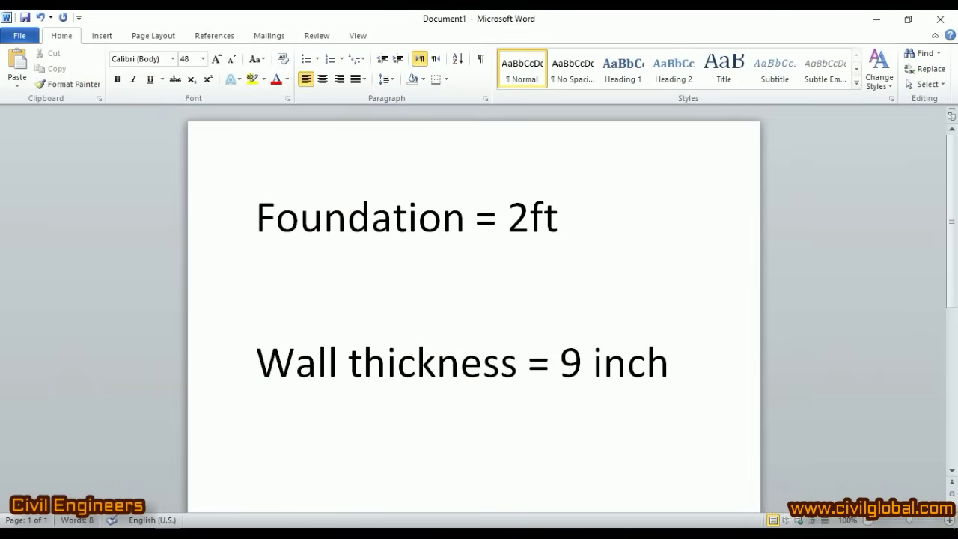
{"action": "left_click_drag", "start_coordinate": [569, 217], "coordinate": [256, 217]}
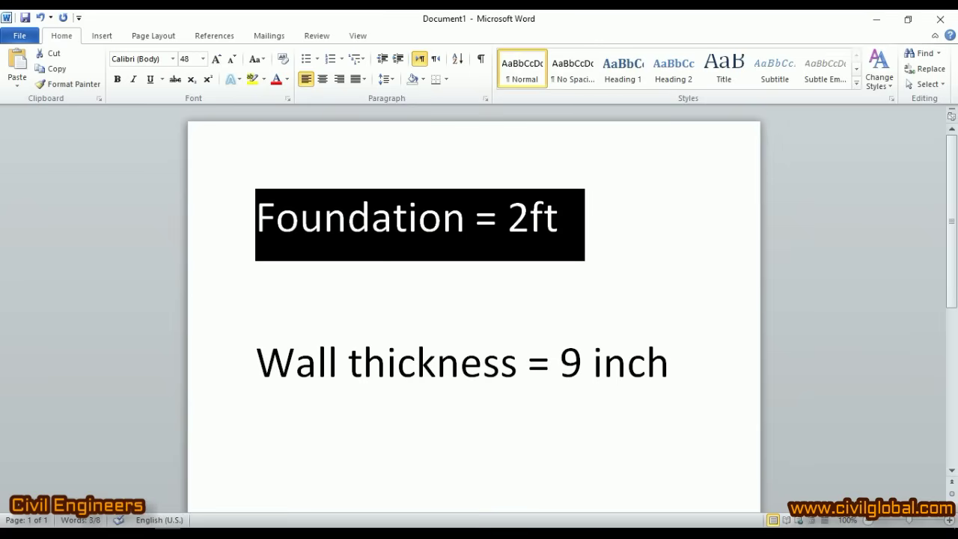
{"action": "left_click", "coordinate": [534, 363]}
{"action": "left_click_drag", "start_coordinate": [669, 363], "coordinate": [256, 363]}
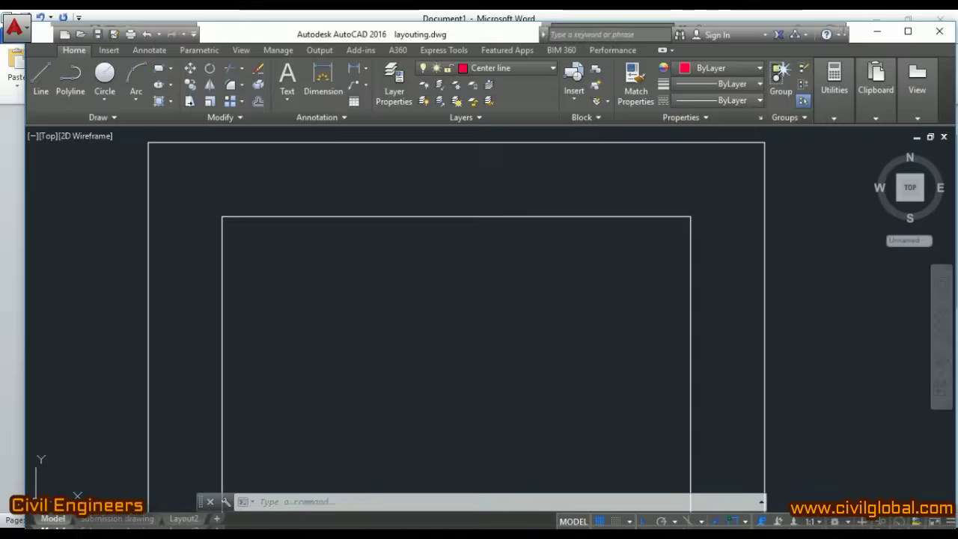
{"action": "key", "text": "ctrl+0"}
{"action": "scroll", "coordinate": [413, 283], "scroll_direction": "down", "scroll_amount": 2}
{"action": "scroll", "coordinate": [396, 244], "scroll_direction": "up", "scroll_amount": 2}
{"action": "scroll", "coordinate": [374, 202], "scroll_direction": "down", "scroll_amount": 2}
{"action": "scroll", "coordinate": [362, 159], "scroll_direction": "up", "scroll_amount": 3}
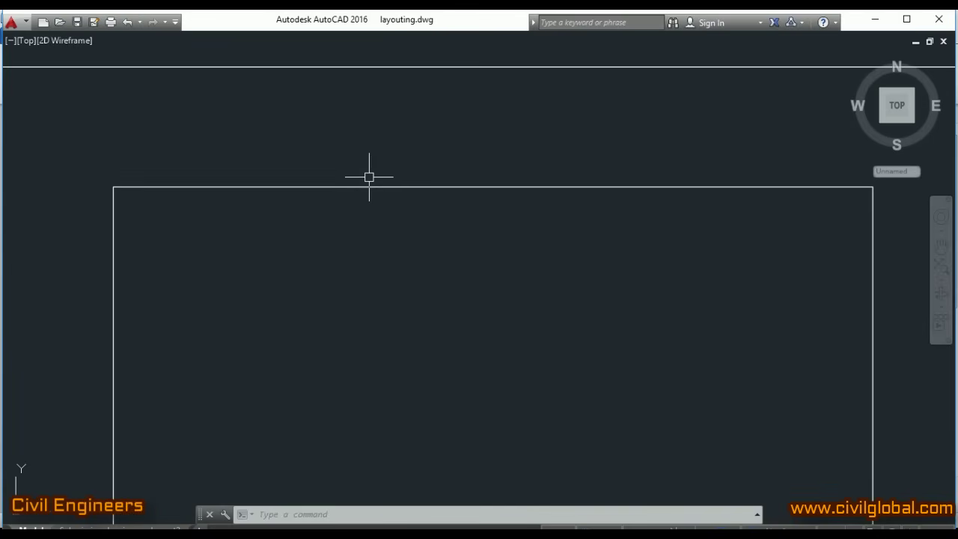
{"action": "key", "text": "Escape"}
{"action": "type", "text": "o"}
{"action": "key", "text": "Return"}
{"action": "type", "text": "o"}
{"action": "key", "text": "Return"}
{"action": "key", "text": "Escape"}
Offset the inner rectangle's left line by 1' to both its inner and outer sides
{"action": "type", "text": "o"}
{"action": "key", "text": "Return"}
{"action": "type", "text": "1'"}
{"action": "key", "text": "Return"}
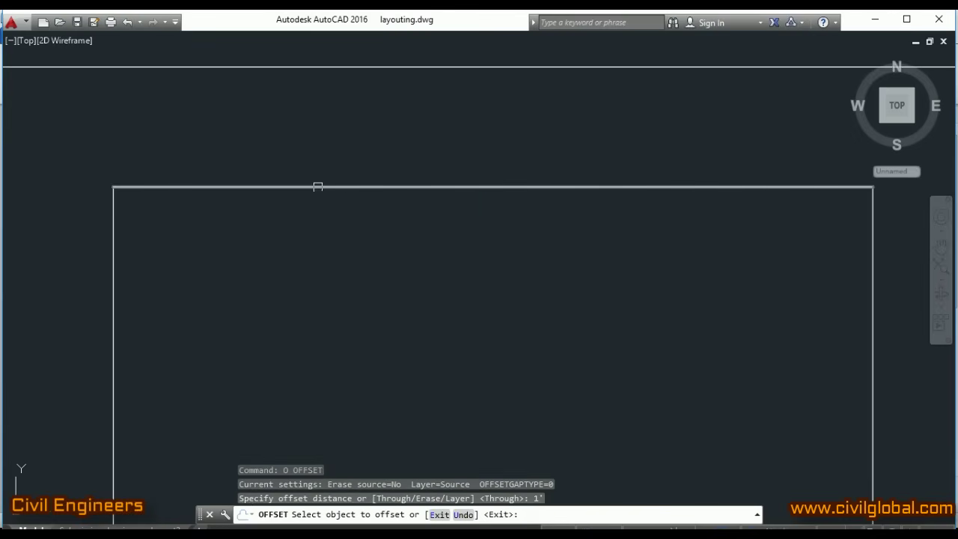
{"action": "left_click", "coordinate": [115, 222]}
{"action": "left_click", "coordinate": [226, 238]}
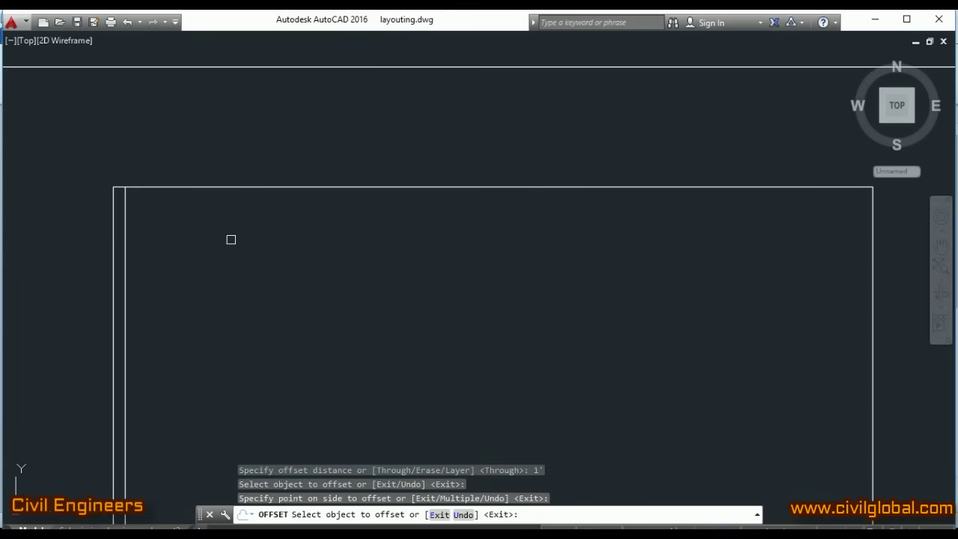
{"action": "left_click", "coordinate": [115, 238]}
{"action": "left_click", "coordinate": [42, 235]}
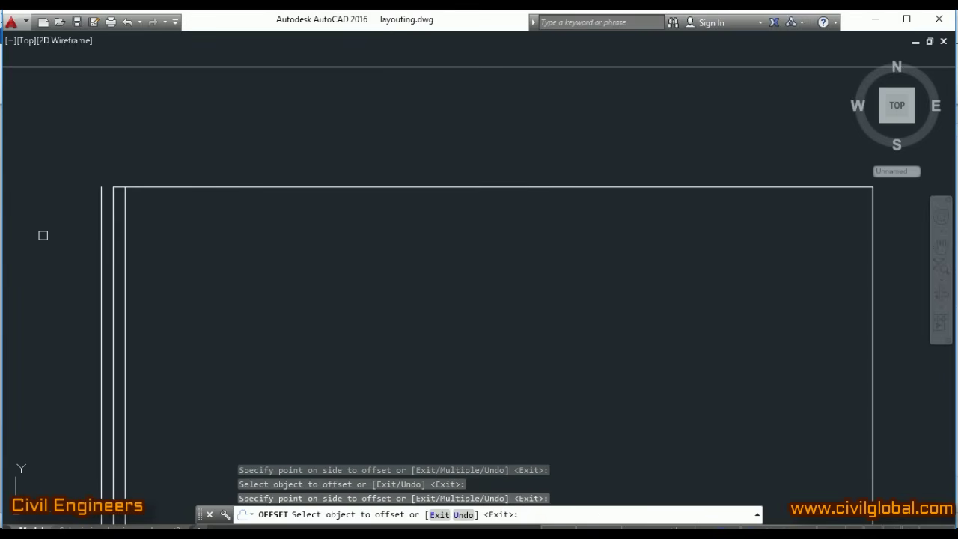
{"action": "key", "text": "Escape"}
Inspect the three parallel lines at the plan's left edge, highlighting the centre line and its two offset lines
{"action": "scroll", "coordinate": [82, 218], "scroll_direction": "up", "scroll_amount": 8}
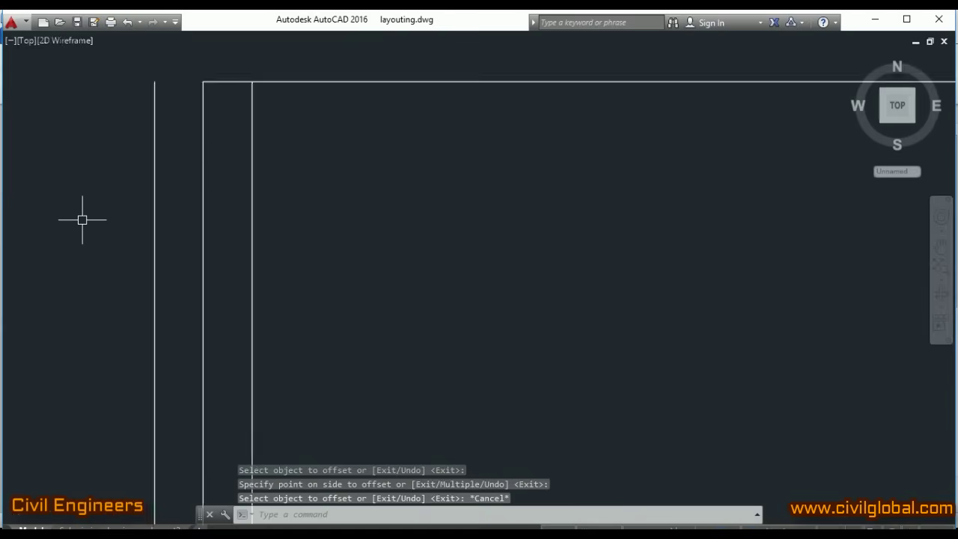
{"action": "scroll", "coordinate": [270, 238], "scroll_direction": "down", "scroll_amount": 4}
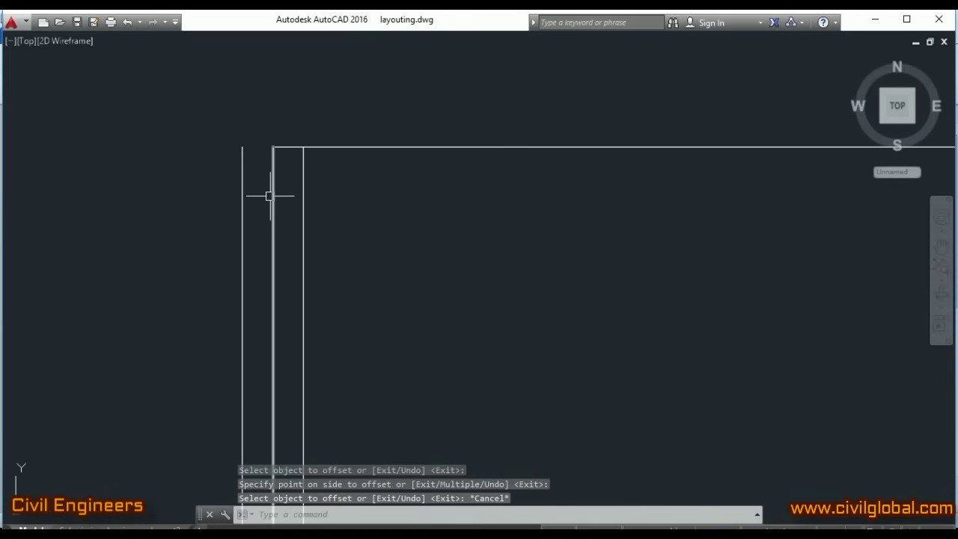
{"action": "key", "text": "Escape"}
{"action": "key", "text": "Escape"}
{"action": "key", "text": "Escape"}
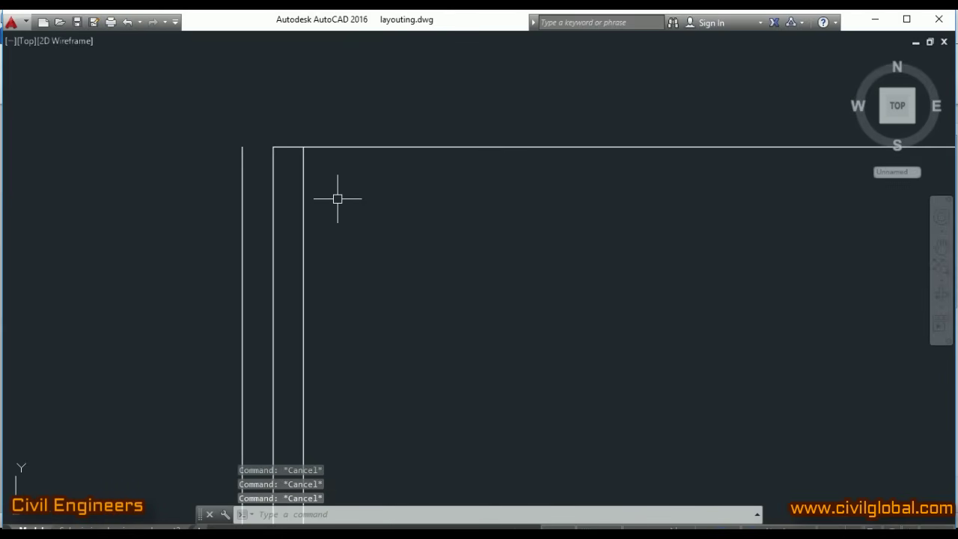
{"action": "scroll", "coordinate": [266, 225], "scroll_direction": "down", "scroll_amount": 4}
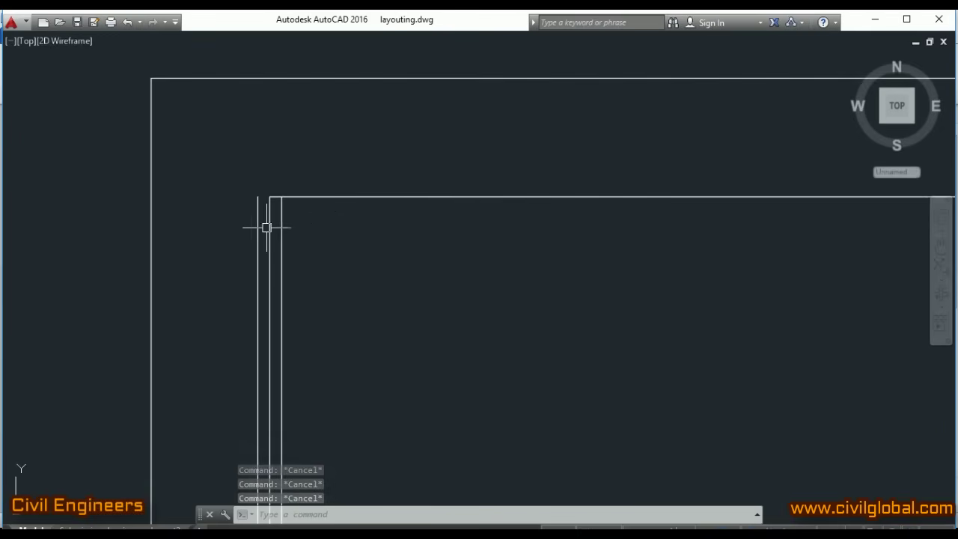
{"action": "scroll", "coordinate": [335, 211], "scroll_direction": "up", "scroll_amount": 4}
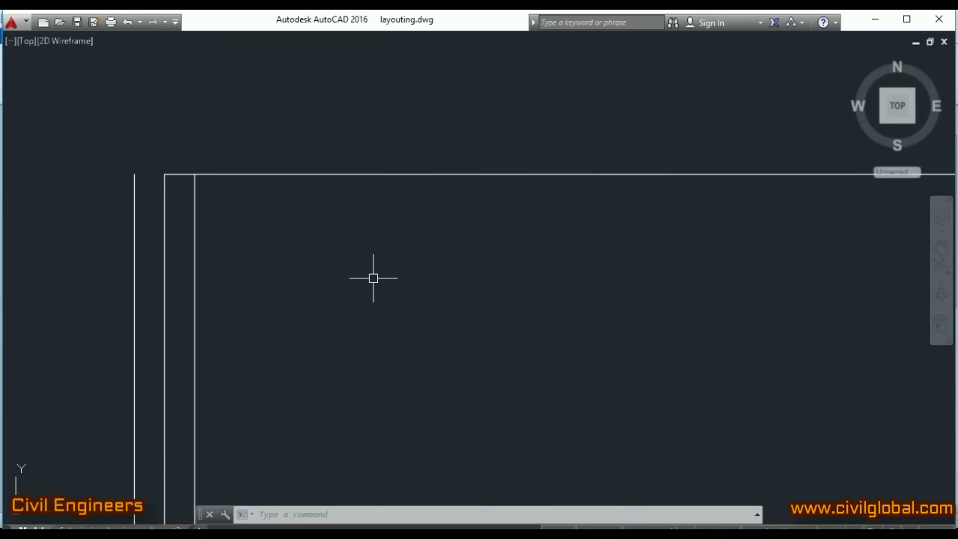
{"action": "left_click", "coordinate": [164, 288]}
{"action": "left_click", "coordinate": [193, 287]}
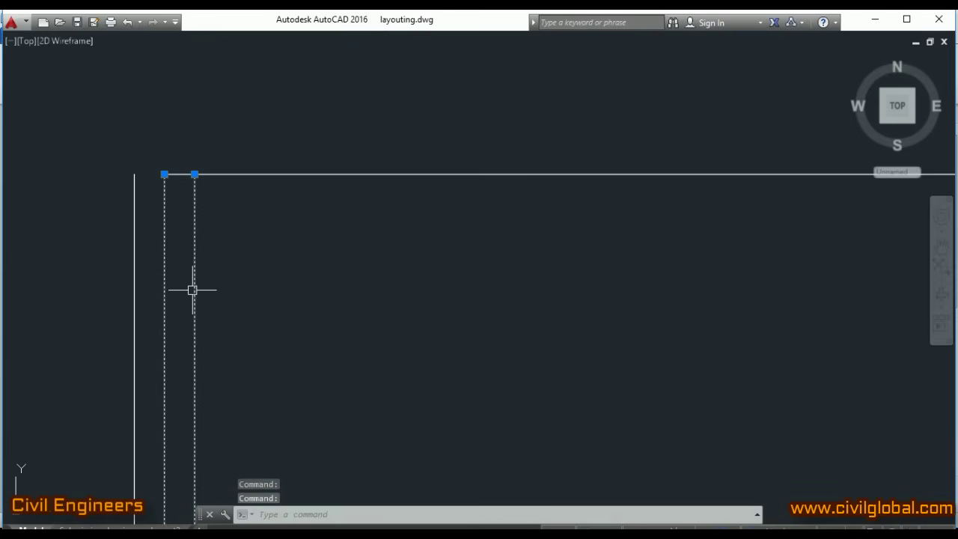
{"action": "key", "text": "Escape"}
{"action": "left_click", "coordinate": [133, 288]}
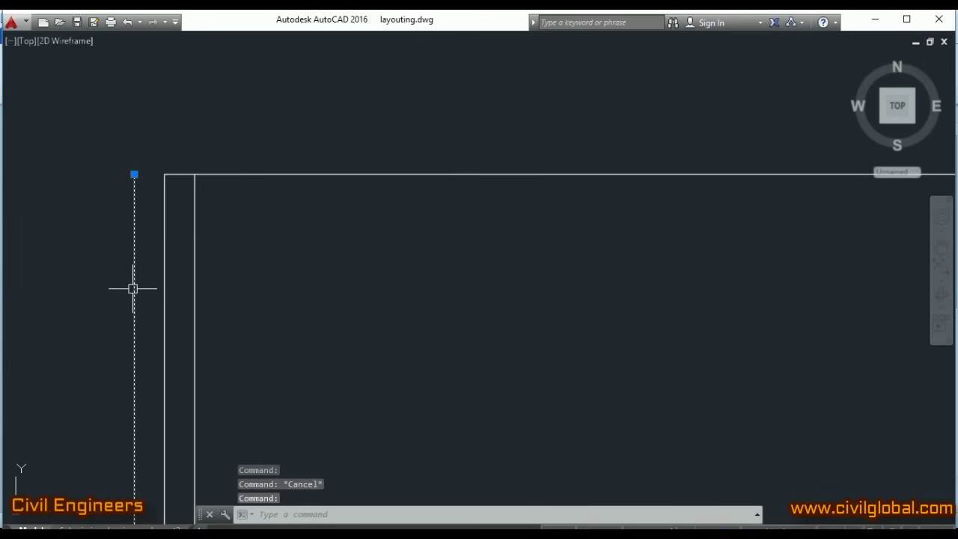
{"action": "key", "text": "Escape"}
{"action": "key", "text": "Escape"}
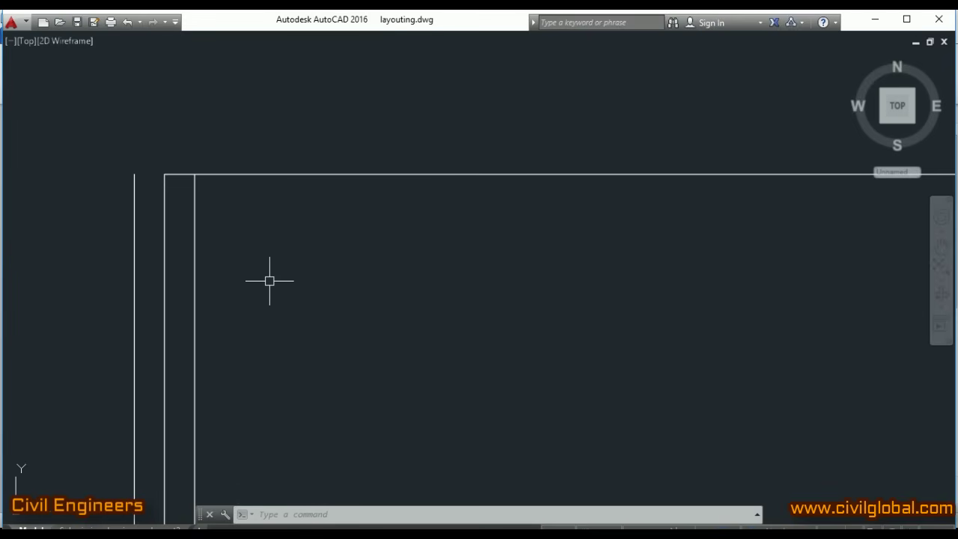
{"action": "key", "text": "Escape"}
{"action": "left_click", "coordinate": [163, 366]}
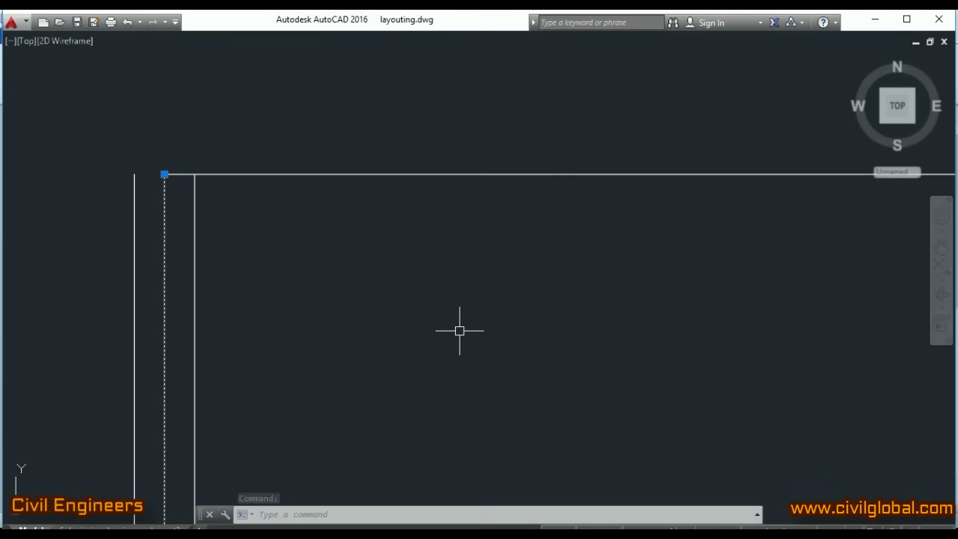
{"action": "key", "text": "Escape"}
{"action": "key", "text": "Escape"}
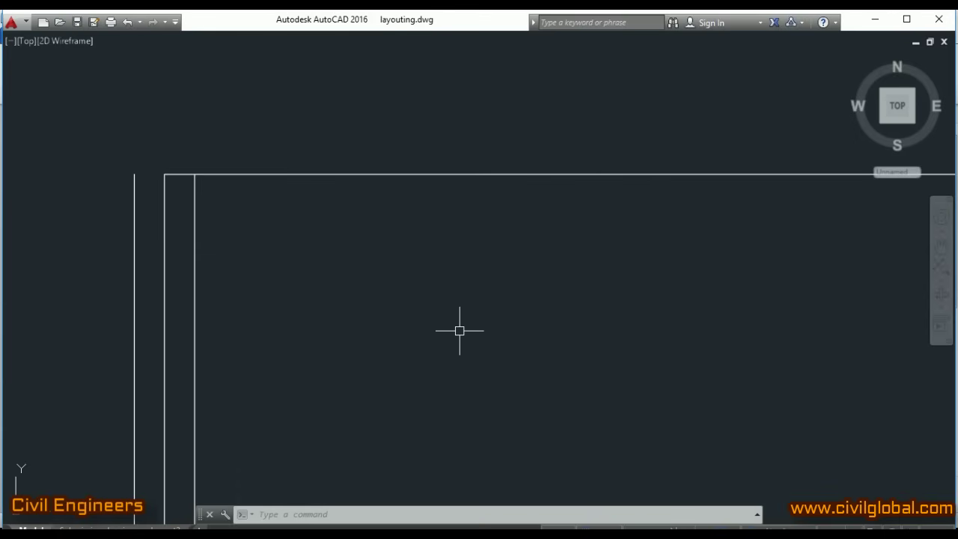
Offset the inner rectangle's original left line 12'9" inward to place the next vertical centre line
{"action": "key", "text": "Escape"}
{"action": "key", "text": "Escape"}
{"action": "key", "text": "Escape"}
{"action": "type", "text": "o"}
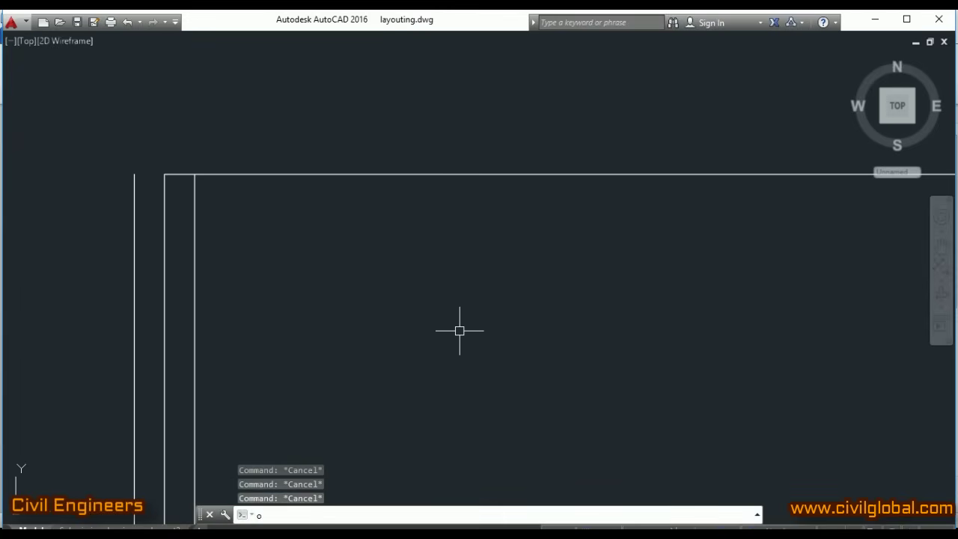
{"action": "key", "text": "Return"}
{"action": "type", "text": "12'9"}
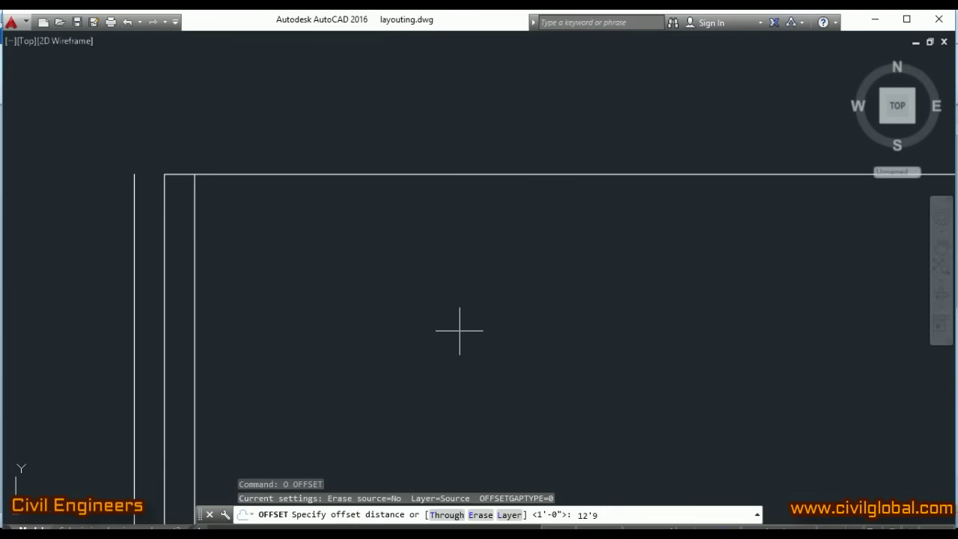
{"action": "key", "text": "Return"}
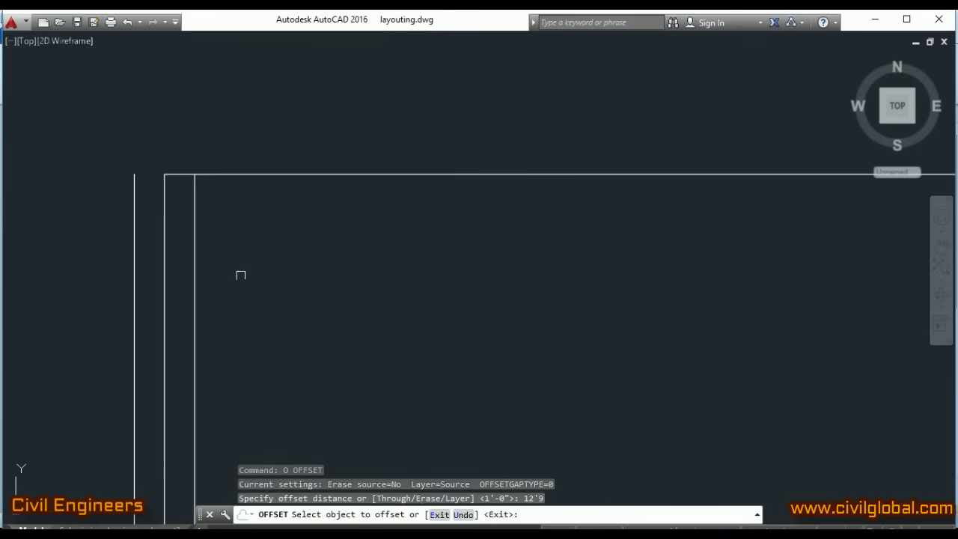
{"action": "left_click", "coordinate": [162, 262]}
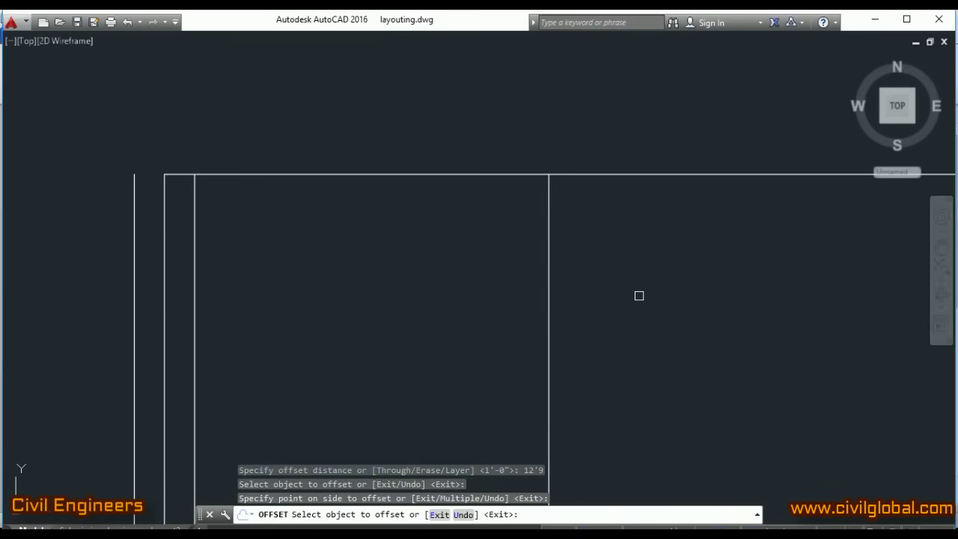
{"action": "key", "text": "Escape"}
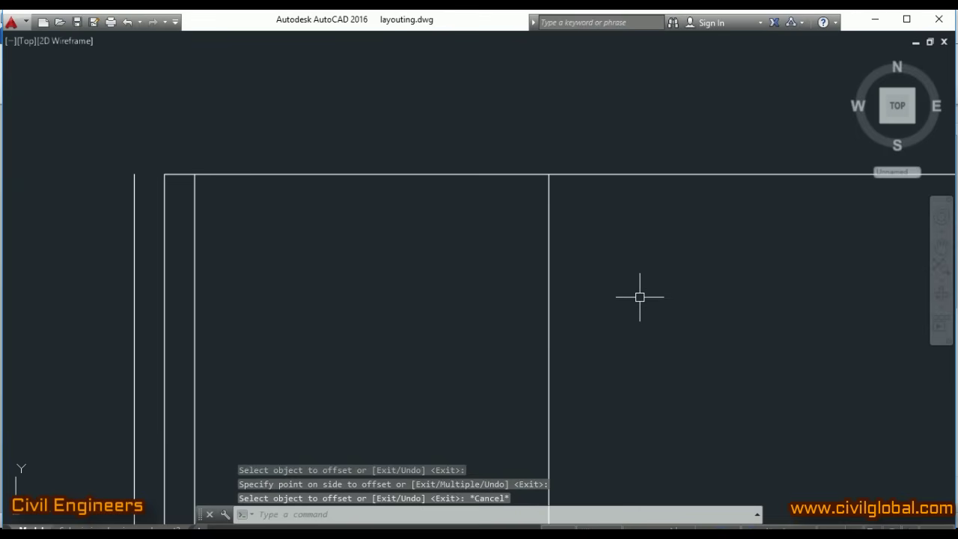
{"action": "key", "text": "Escape"}
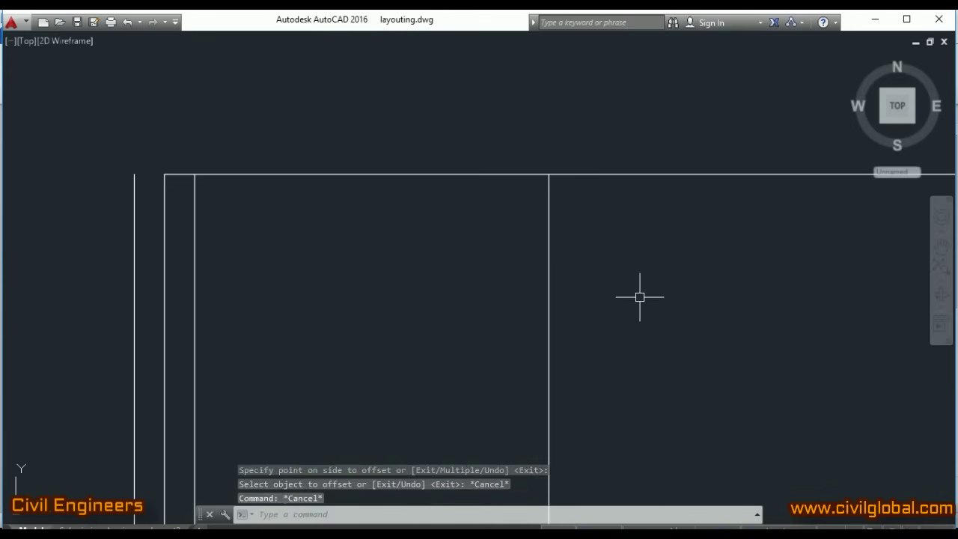
{"action": "type", "text": "o"}
{"action": "key", "text": "Return"}
{"action": "type", "text": "1"}
{"action": "key", "text": "Return"}
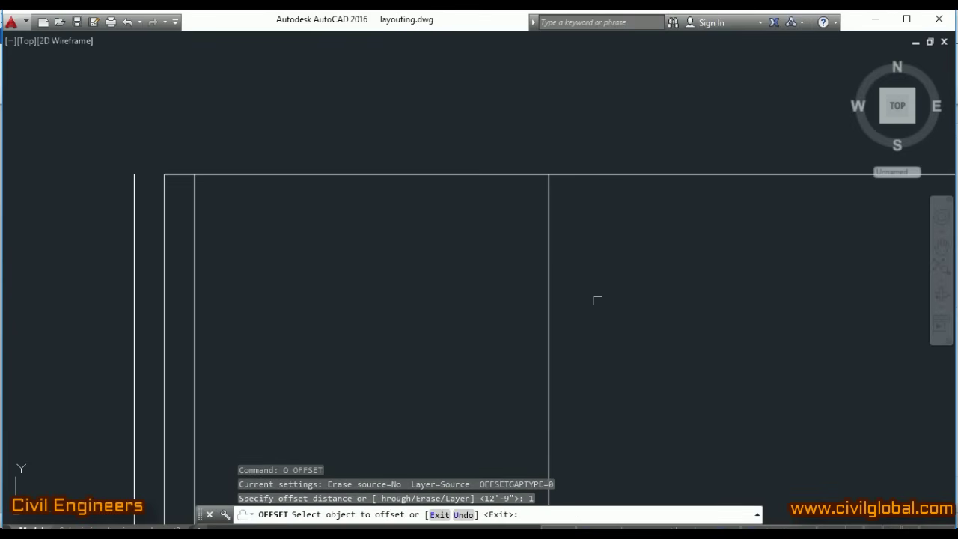
{"action": "left_click", "coordinate": [548, 274]}
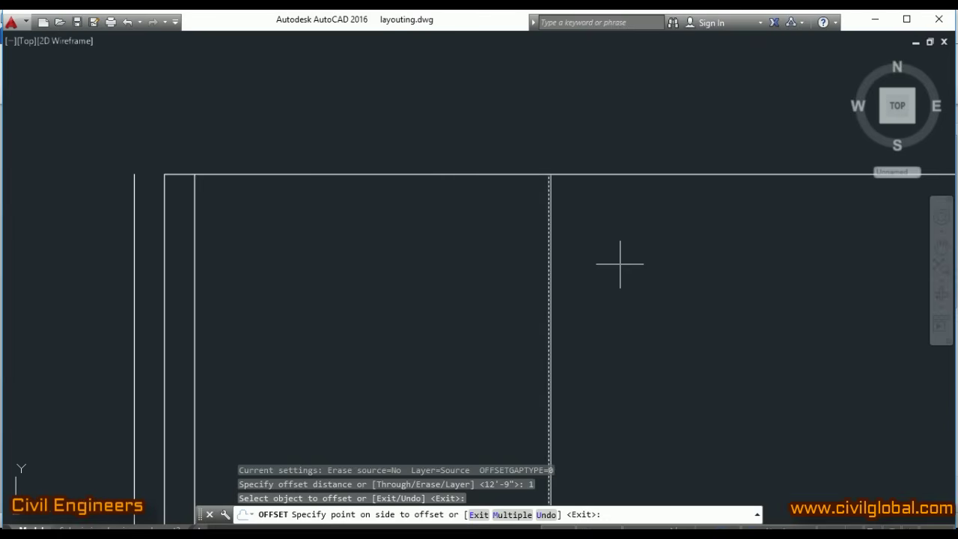
{"action": "key", "text": "Escape"}
Offset the new interior vertical centre line by 1' to both its right and left sides
{"action": "type", "text": "o"}
{"action": "key", "text": "Return"}
{"action": "type", "text": "1"}
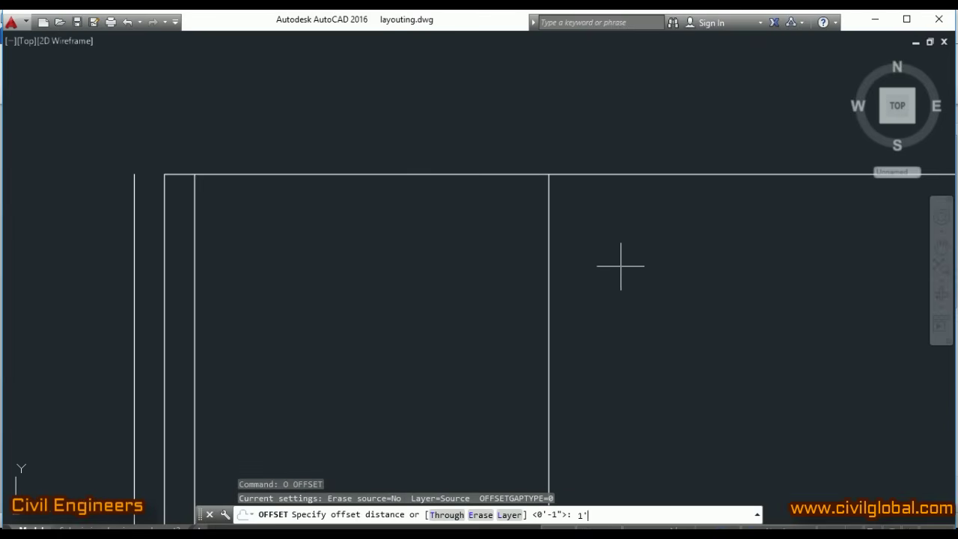
{"action": "key", "text": "Return"}
{"action": "left_click", "coordinate": [547, 259]}
{"action": "left_click", "coordinate": [634, 247]}
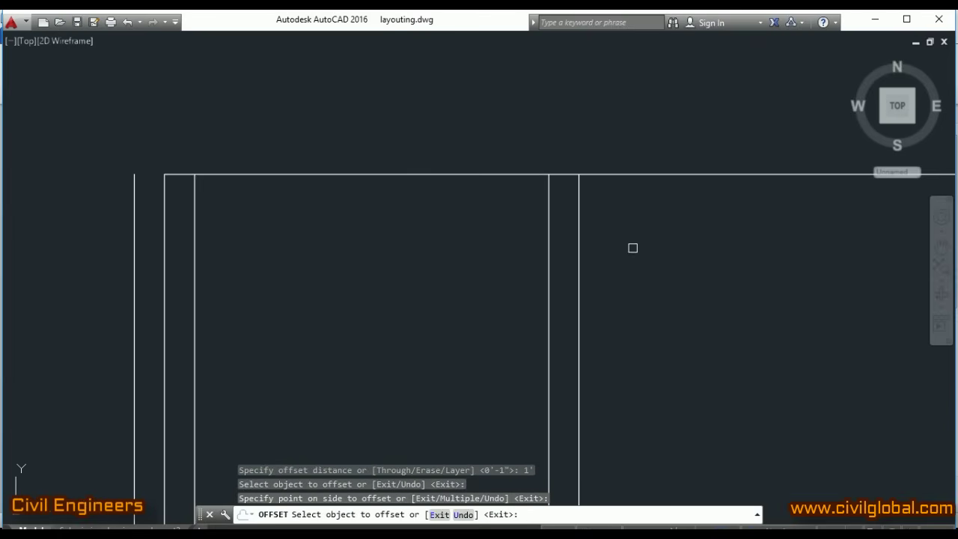
{"action": "left_click", "coordinate": [551, 224]}
{"action": "left_click", "coordinate": [451, 221]}
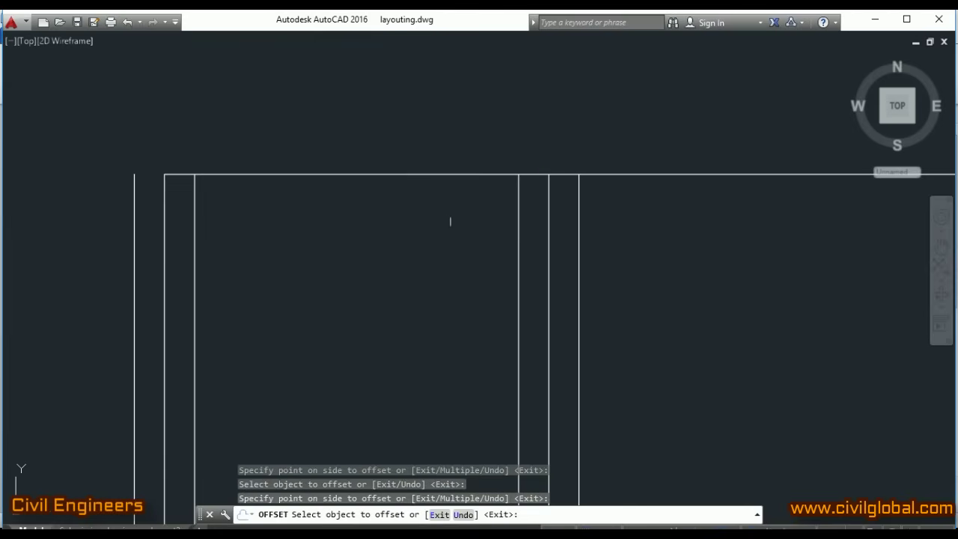
{"action": "key", "text": "Escape"}
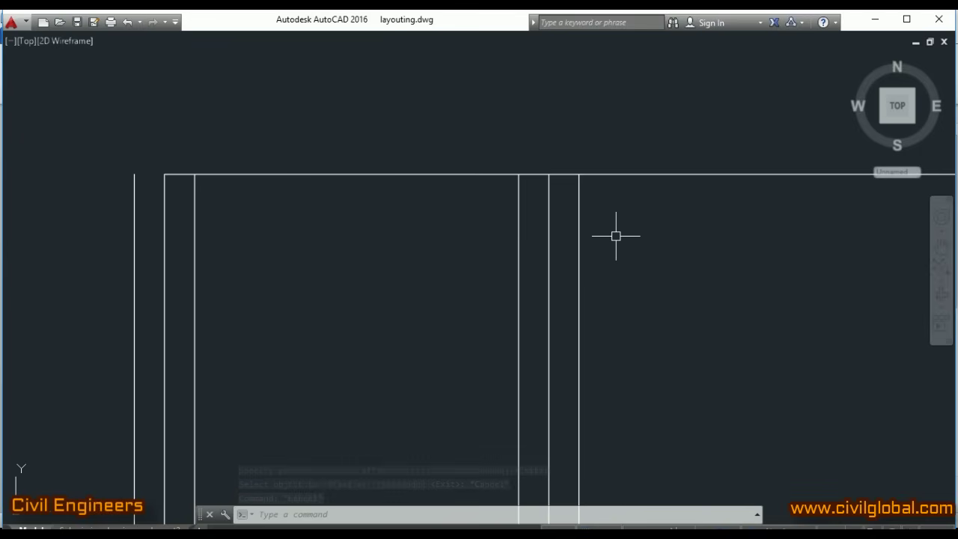
{"action": "key", "text": "Escape"}
{"action": "key", "text": "Escape"}
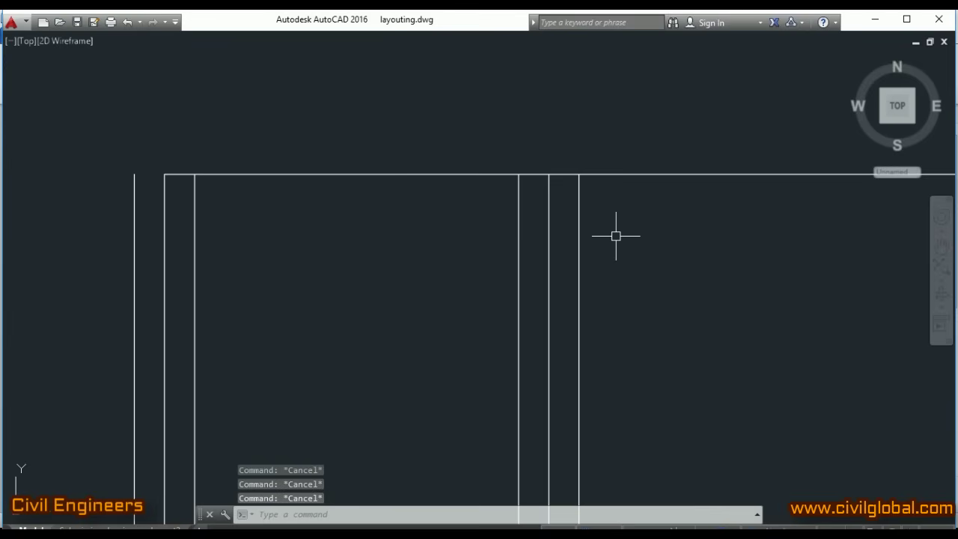
Offset the left vertical centre line by 4.5" to both its right and left sides for the wall faces
{"action": "scroll", "coordinate": [139, 196], "scroll_direction": "up", "scroll_amount": 4}
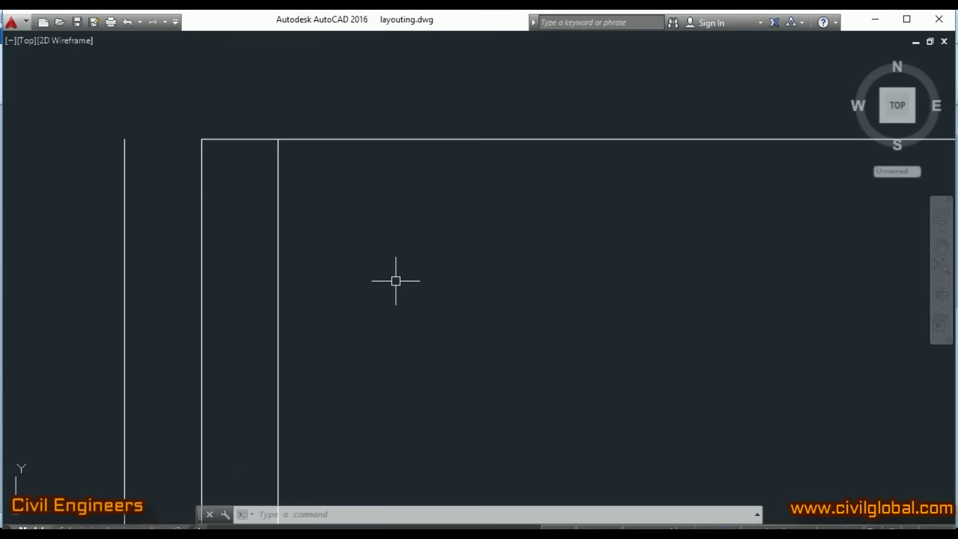
{"action": "type", "text": "o"}
{"action": "key", "text": "Return"}
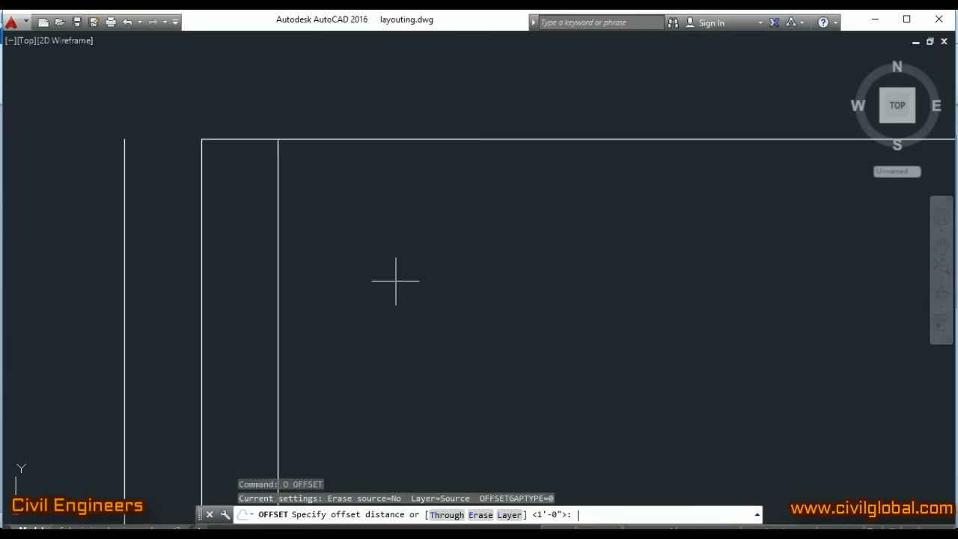
{"action": "type", "text": "4.5"}
{"action": "key", "text": "Return"}
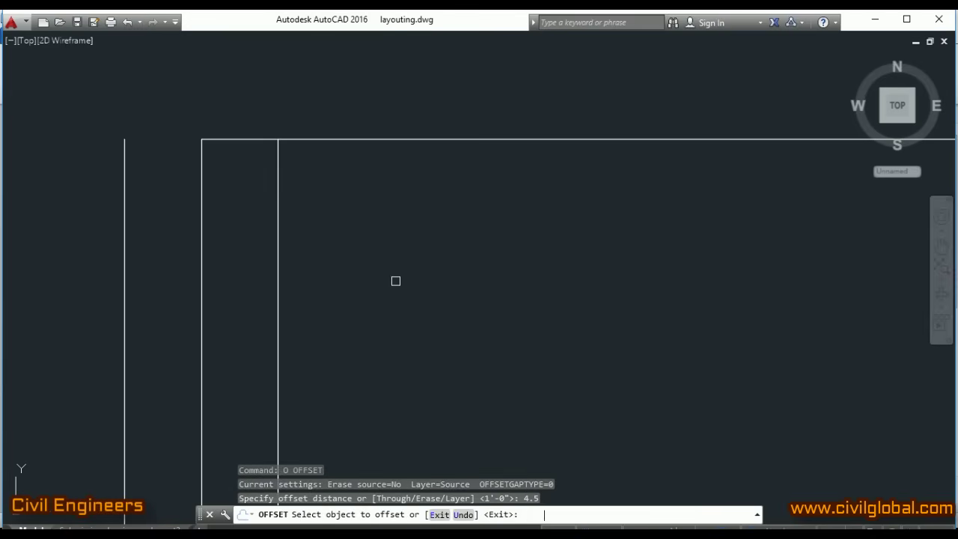
{"action": "left_click", "coordinate": [200, 286]}
{"action": "left_click", "coordinate": [264, 281]}
{"action": "left_click", "coordinate": [200, 267]}
{"action": "left_click", "coordinate": [154, 263]}
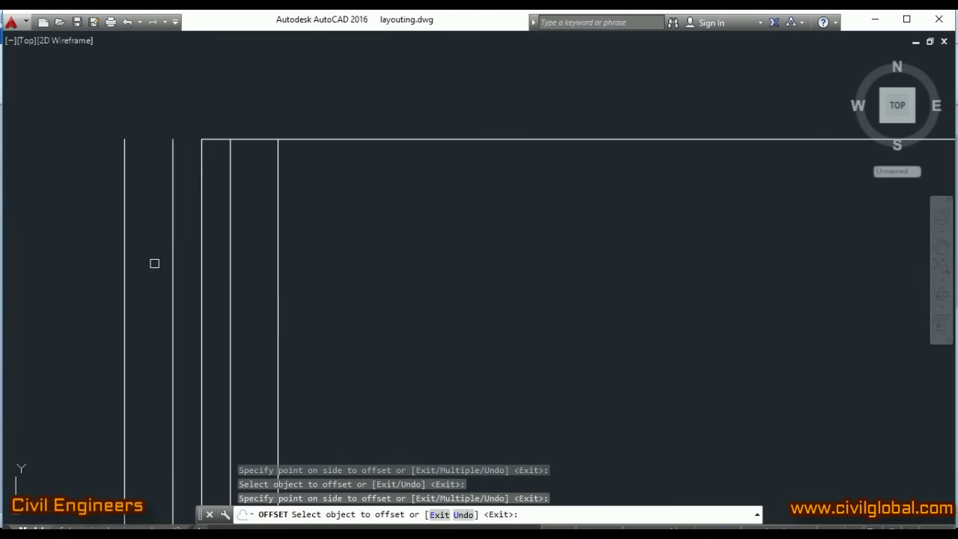
{"action": "key", "text": "Escape"}
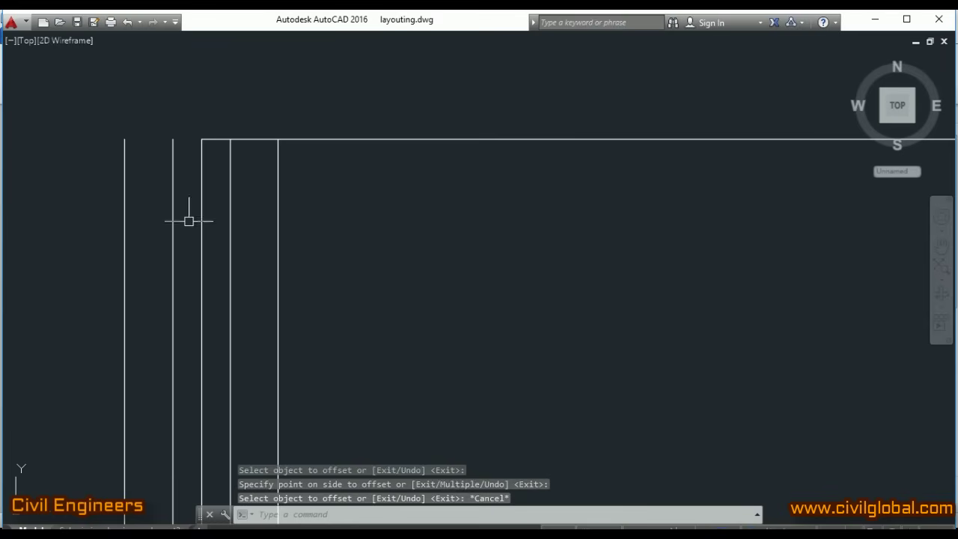
Extend the plan's top horizontal line leftward to the outermost vertical foundation line
{"action": "type", "text": "ex"}
{"action": "key", "text": "Return"}
{"action": "key", "text": "Return"}
{"action": "left_click", "coordinate": [207, 140]}
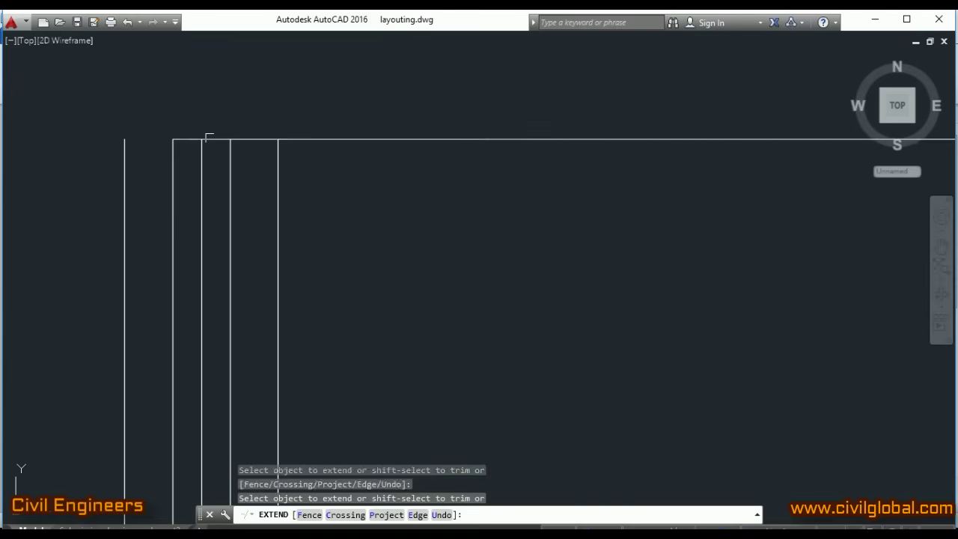
{"action": "left_click", "coordinate": [187, 139]}
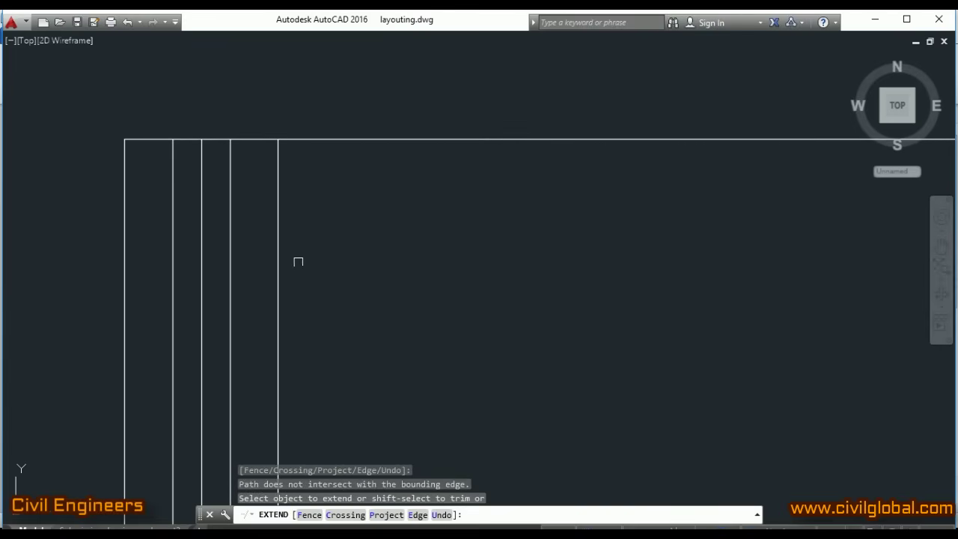
{"action": "key", "text": "Escape"}
Inspect the left wall by highlighting its two face lines and the centre line between them
{"action": "left_click", "coordinate": [229, 270]}
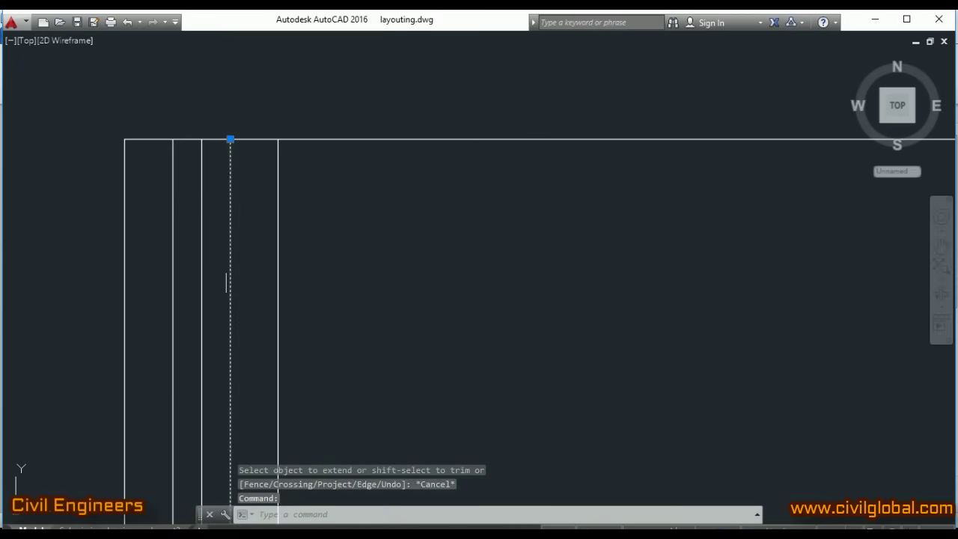
{"action": "left_click", "coordinate": [173, 253]}
{"action": "key", "text": "Escape"}
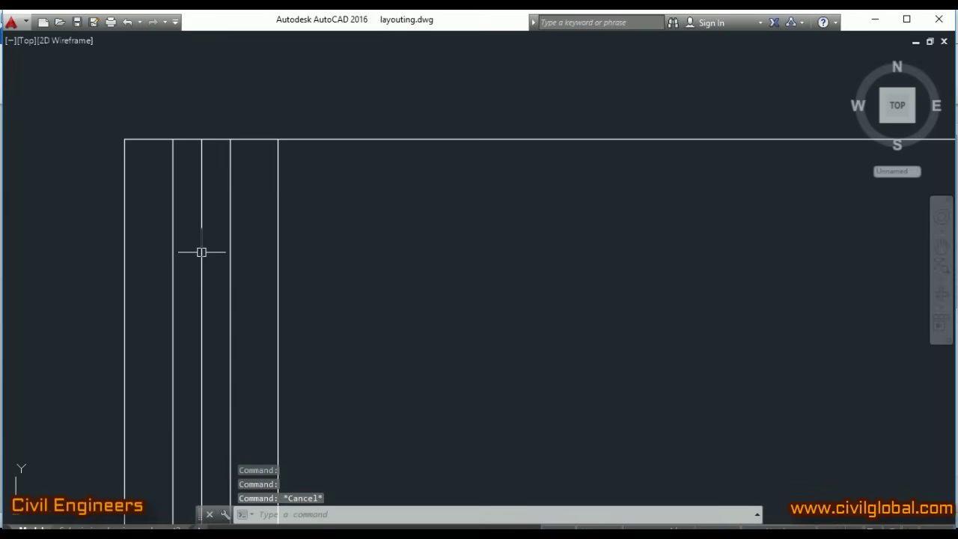
{"action": "left_click", "coordinate": [201, 253]}
{"action": "key", "text": "Escape"}
Offset the interior vertical centre line by 4.5" to both its right and left sides
{"action": "scroll", "coordinate": [289, 310], "scroll_direction": "down", "scroll_amount": 3}
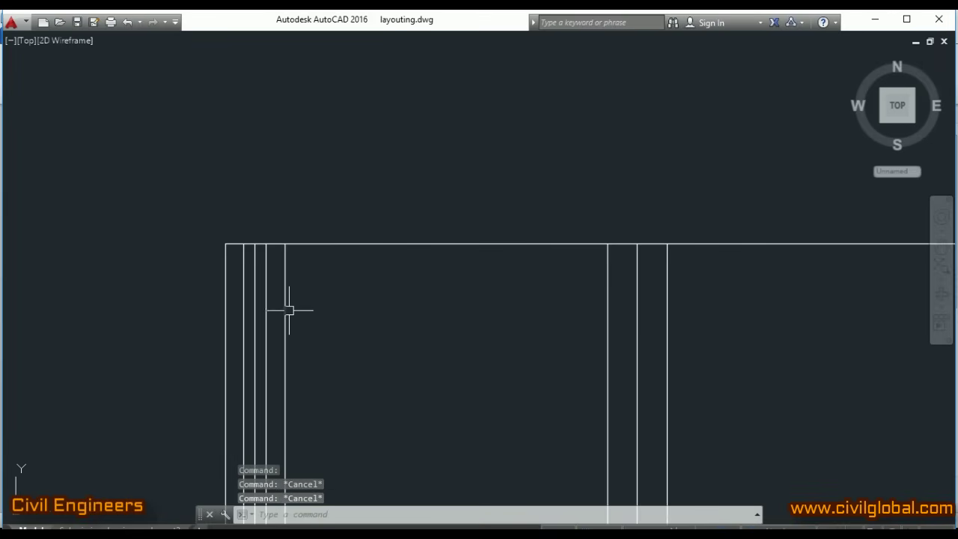
{"action": "scroll", "coordinate": [704, 323], "scroll_direction": "up", "scroll_amount": 2}
{"action": "key", "text": "Escape"}
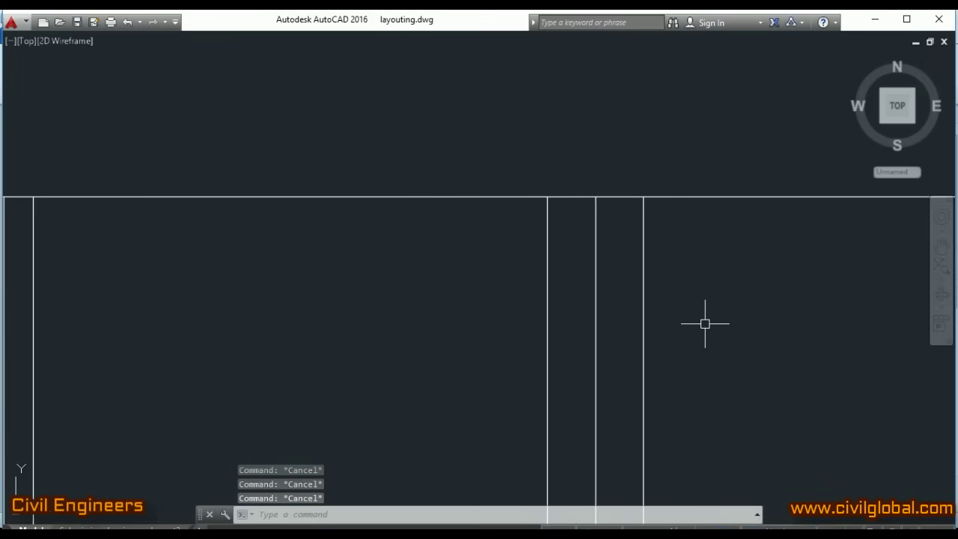
{"action": "type", "text": "o"}
{"action": "key", "text": "Return"}
{"action": "type", "text": "4.5"}
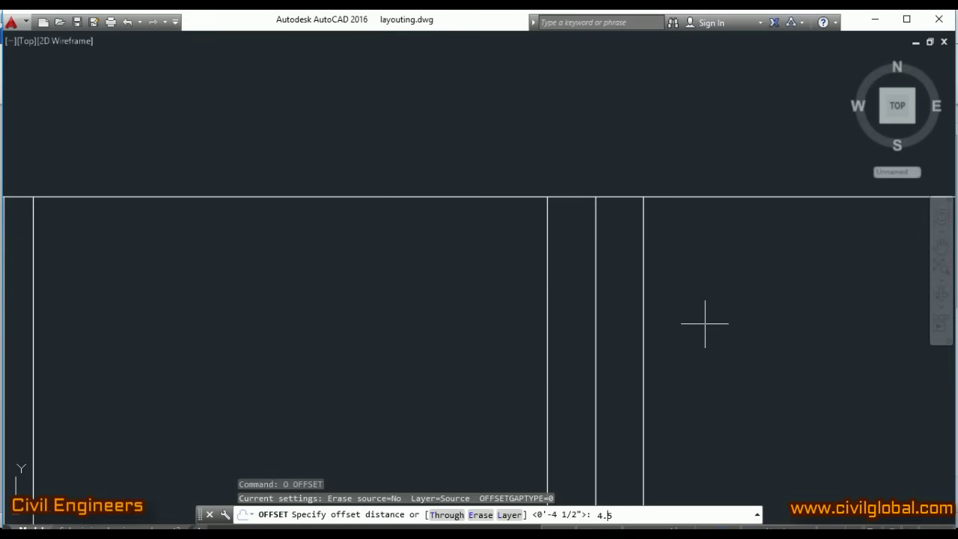
{"action": "key", "text": "Return"}
{"action": "left_click", "coordinate": [595, 311]}
{"action": "left_click", "coordinate": [712, 285]}
{"action": "left_click", "coordinate": [596, 281]}
{"action": "left_click", "coordinate": [493, 285]}
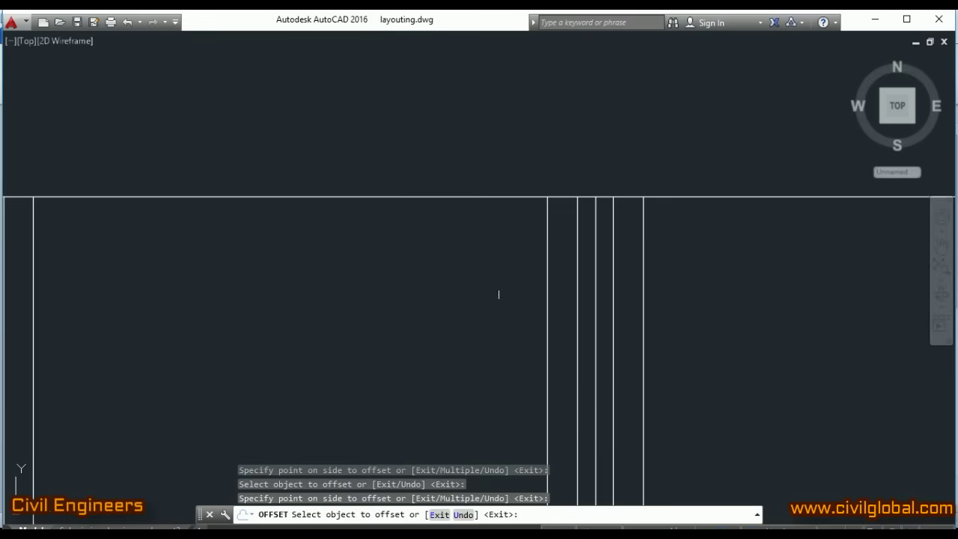
{"action": "scroll", "coordinate": [730, 331], "scroll_direction": "down", "scroll_amount": 2}
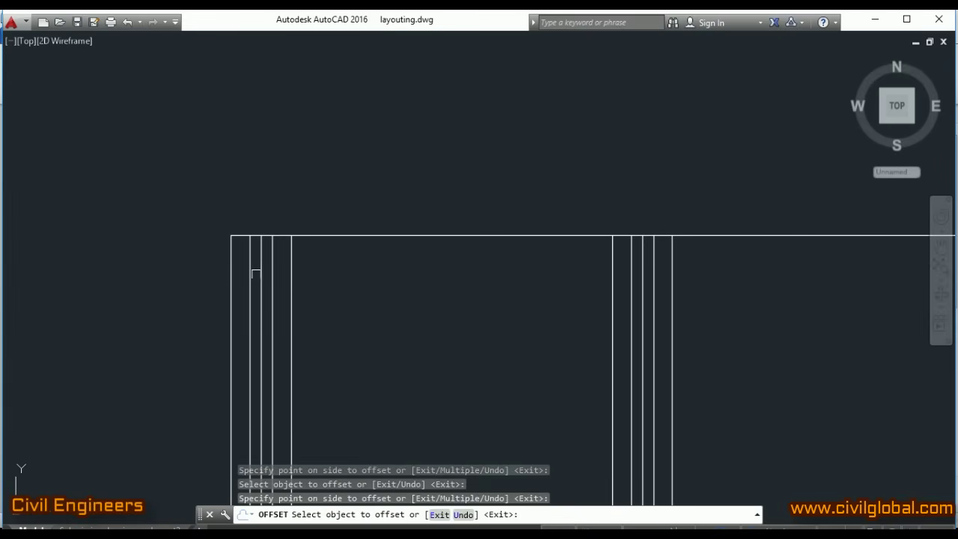
{"action": "key", "text": "Escape"}
{"action": "key", "text": "Escape"}
{"action": "key", "text": "Escape"}
{"action": "key", "text": "Escape"}
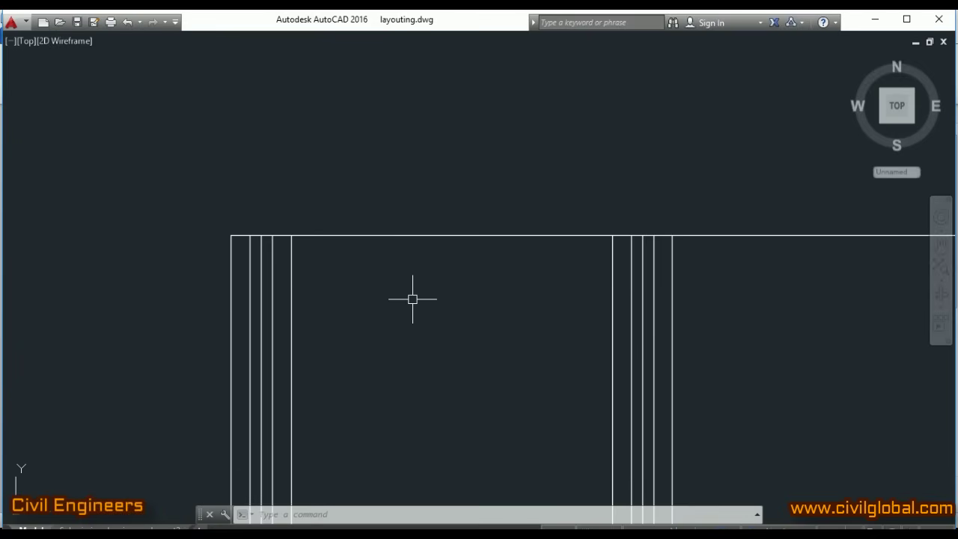
Add a linear dimension between the facing inner wall lines of the left and interior walls, just below the top line
{"action": "type", "text": "dli"}
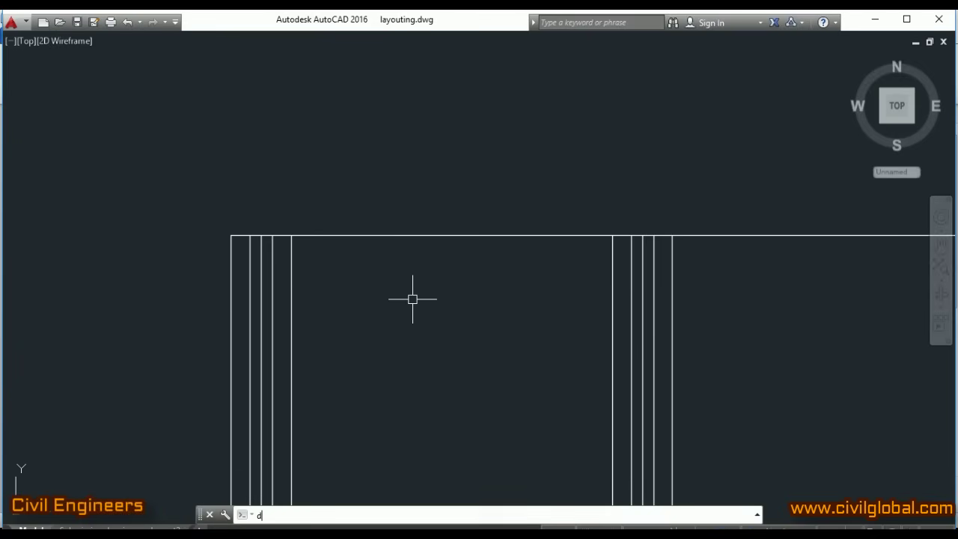
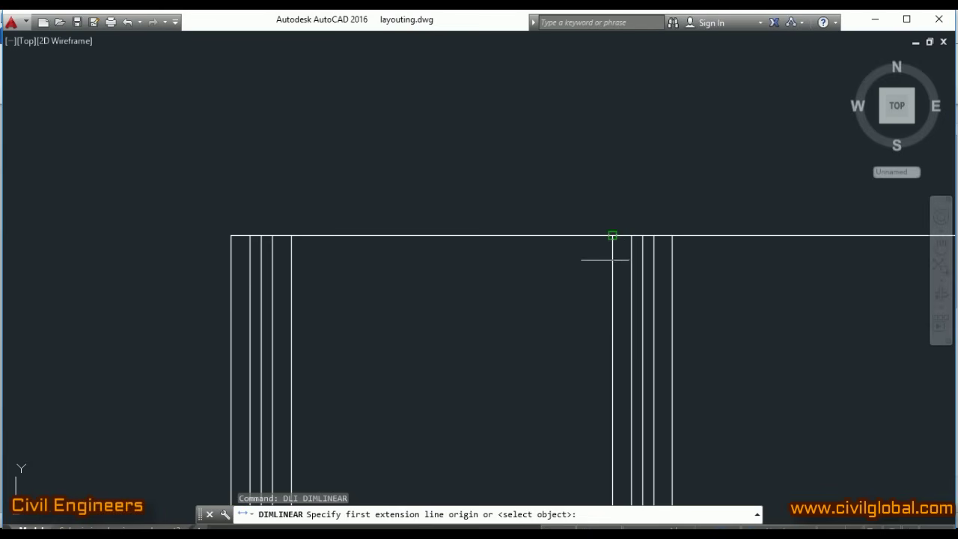
{"action": "left_click", "coordinate": [632, 235]}
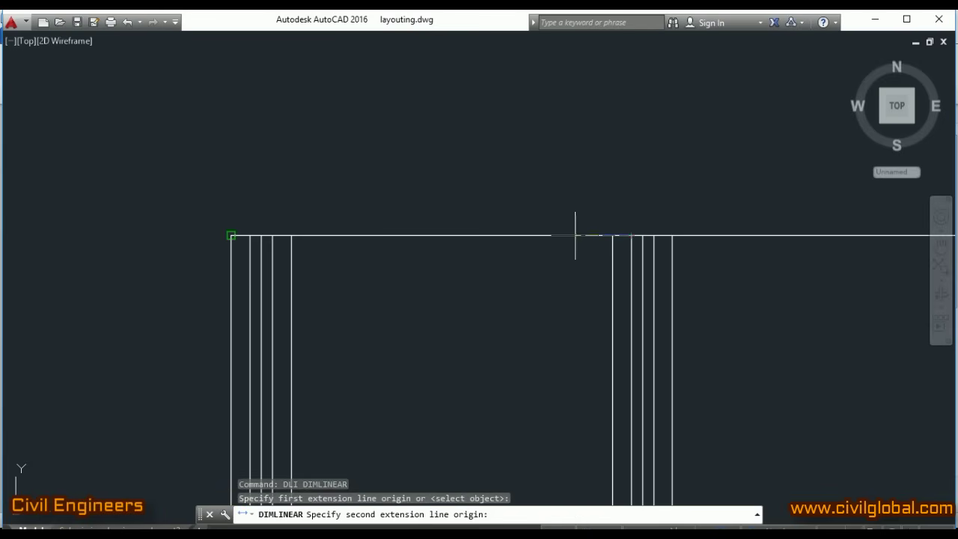
{"action": "left_click", "coordinate": [273, 235]}
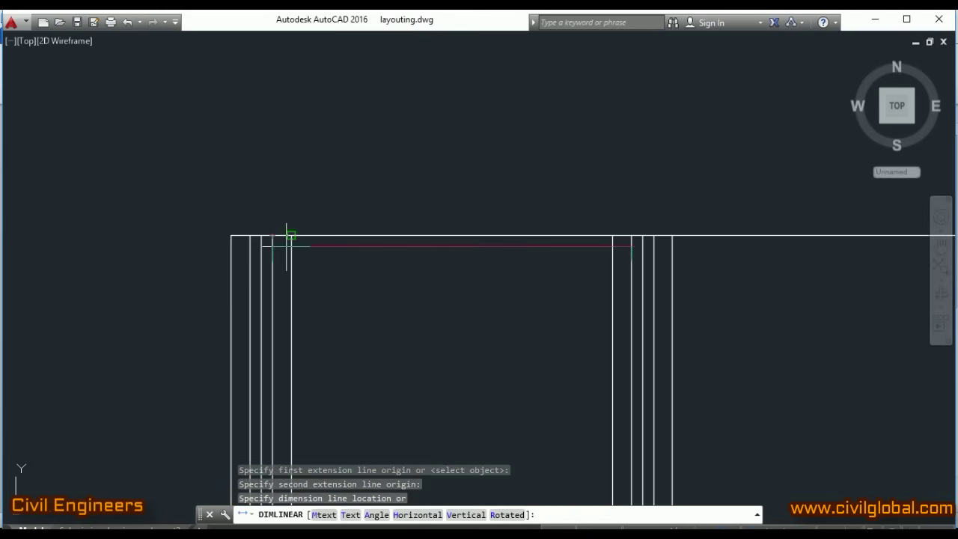
{"action": "left_click", "coordinate": [338, 293]}
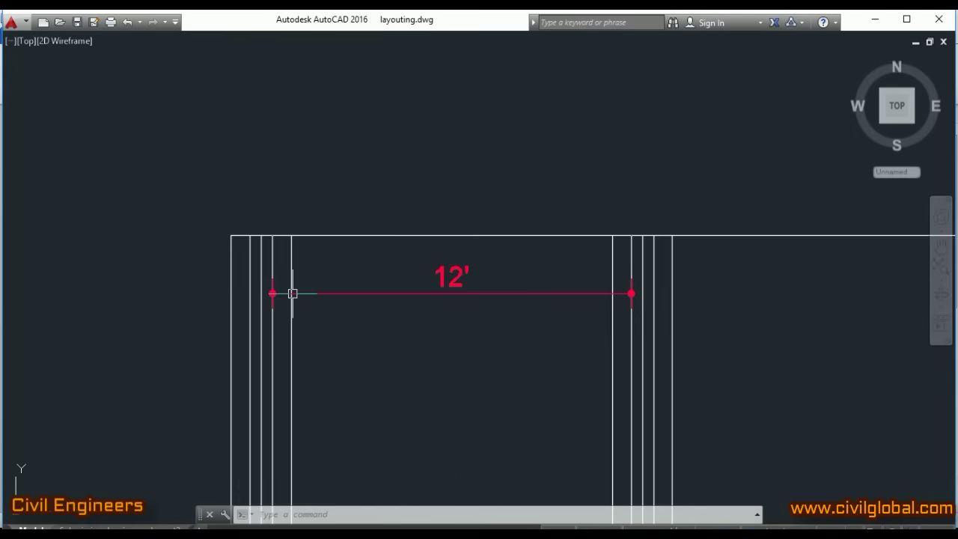
{"action": "key", "text": "Escape"}
{"action": "key", "text": "Escape"}
{"action": "key", "text": "Escape"}
{"action": "scroll", "coordinate": [352, 381], "scroll_direction": "down", "scroll_amount": 3}
{"action": "scroll", "coordinate": [552, 385], "scroll_direction": "up", "scroll_amount": 4}
{"action": "scroll", "coordinate": [451, 360], "scroll_direction": "down", "scroll_amount": 4}
{"action": "scroll", "coordinate": [450, 357], "scroll_direction": "up", "scroll_amount": 3}
{"action": "key", "text": "Escape"}
{"action": "key", "text": "Escape"}
{"action": "key", "text": "Escape"}
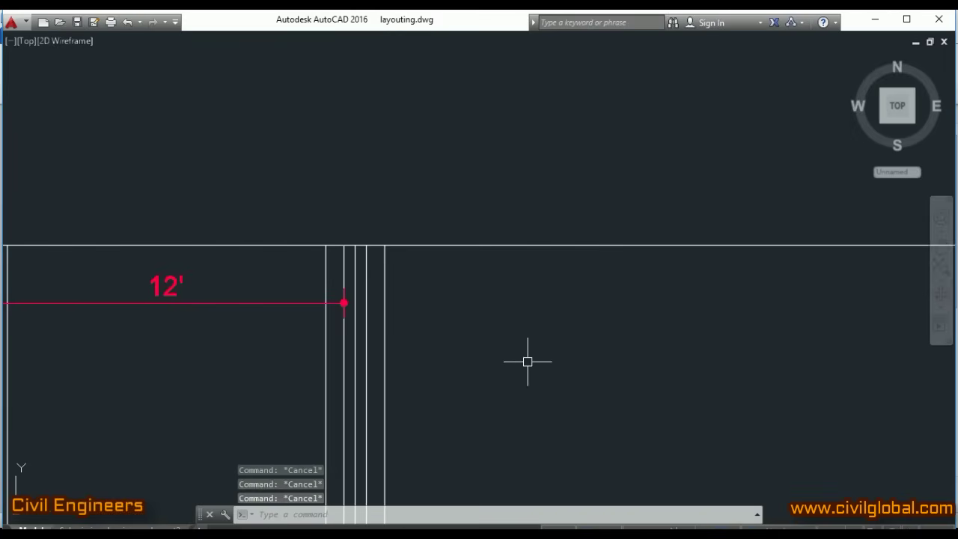
{"action": "type", "text": "o"}
{"action": "key", "text": "Return"}
{"action": "key", "text": "Escape"}
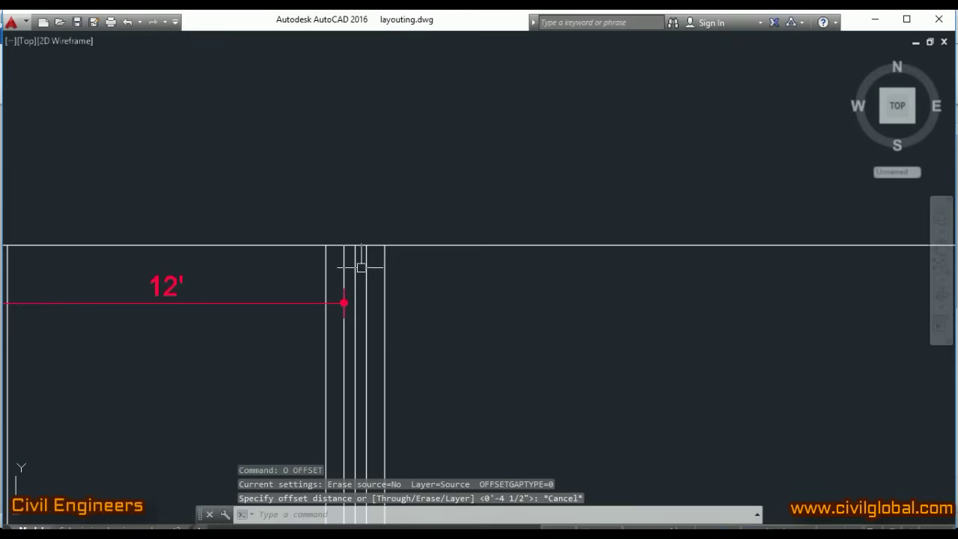
Turn off the clean screen mode to restore the ribbon with the layer and property controls
{"action": "scroll", "coordinate": [368, 267], "scroll_direction": "up", "scroll_amount": 5}
{"action": "key", "text": "Escape"}
{"action": "key", "text": "Escape"}
{"action": "key", "text": "Escape"}
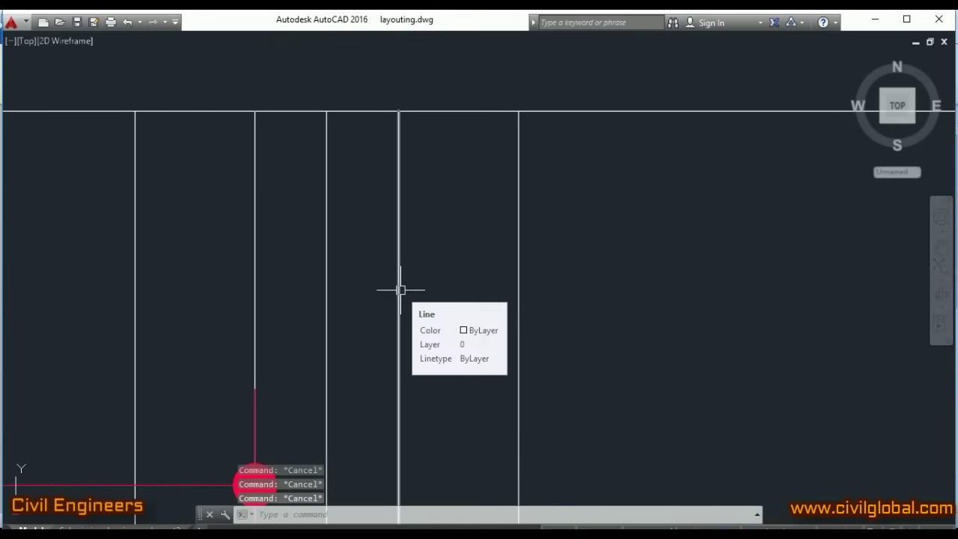
{"action": "key", "text": "ctrl+0"}
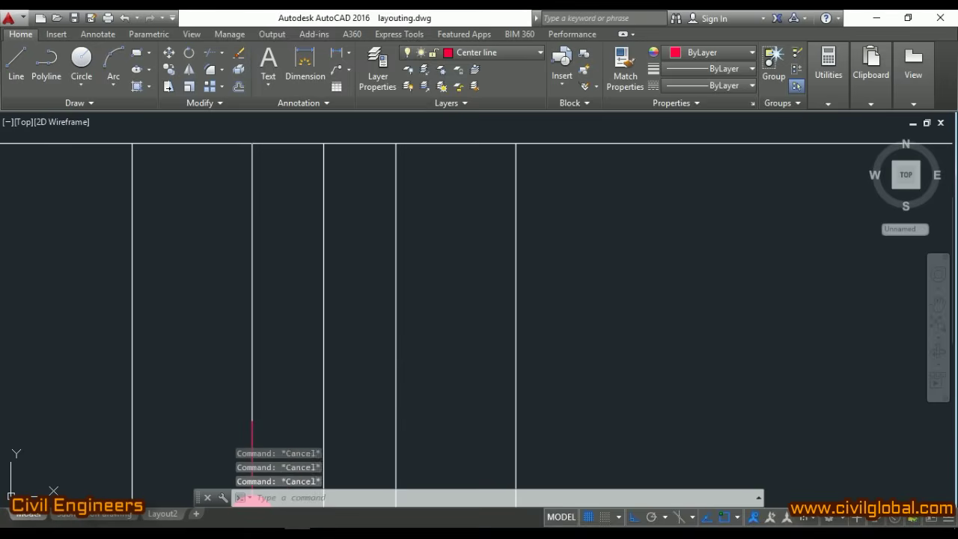
Change the colour of the left and interior vertical centre lines to Red
{"action": "scroll", "coordinate": [497, 252], "scroll_direction": "down", "scroll_amount": 2}
{"action": "scroll", "coordinate": [498, 251], "scroll_direction": "down", "scroll_amount": 2}
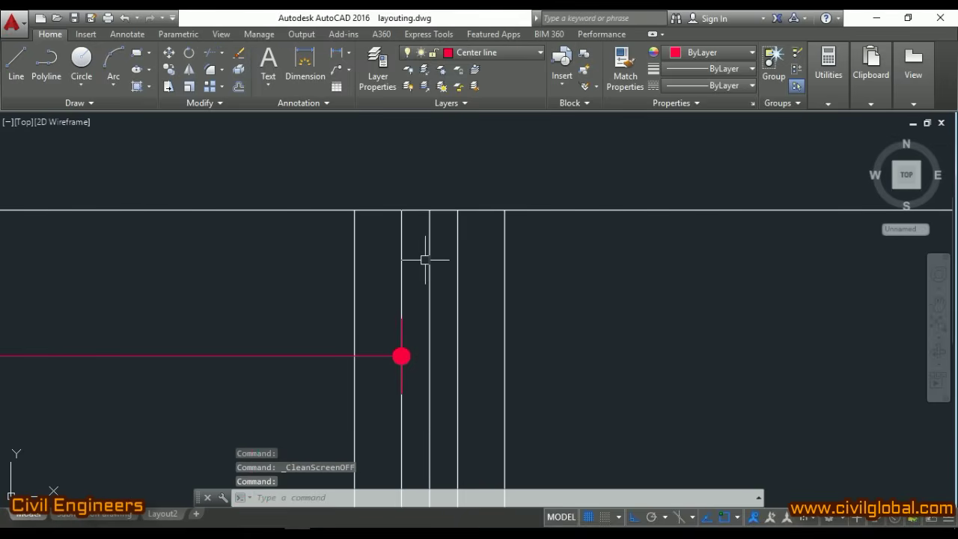
{"action": "left_click", "coordinate": [428, 261]}
{"action": "scroll", "coordinate": [515, 267], "scroll_direction": "down", "scroll_amount": 4}
{"action": "scroll", "coordinate": [265, 269], "scroll_direction": "up", "scroll_amount": 2}
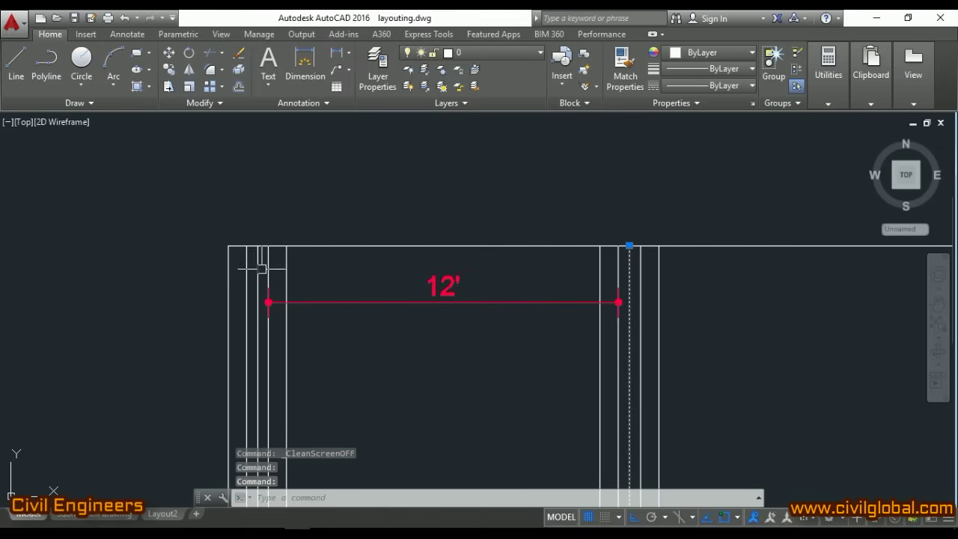
{"action": "left_click", "coordinate": [256, 275]}
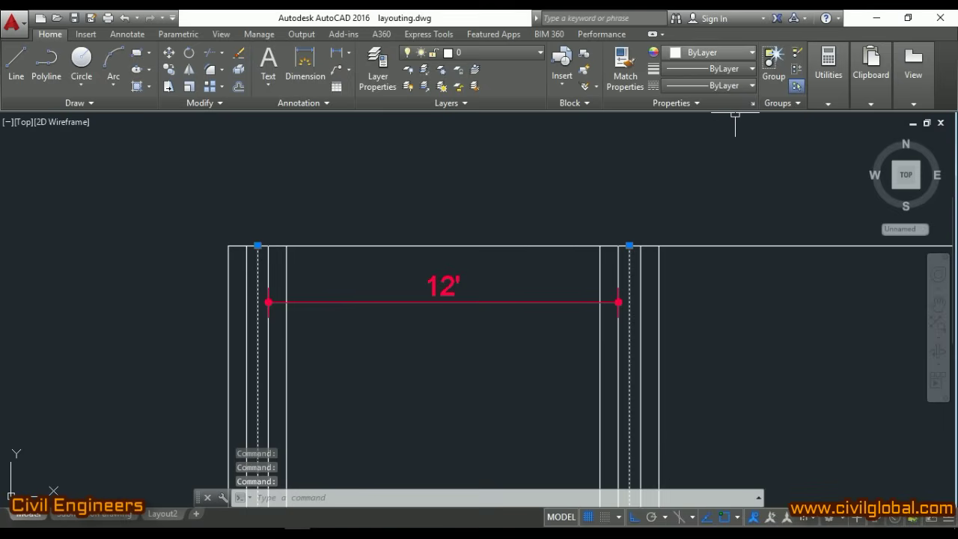
{"action": "left_click", "coordinate": [711, 52]}
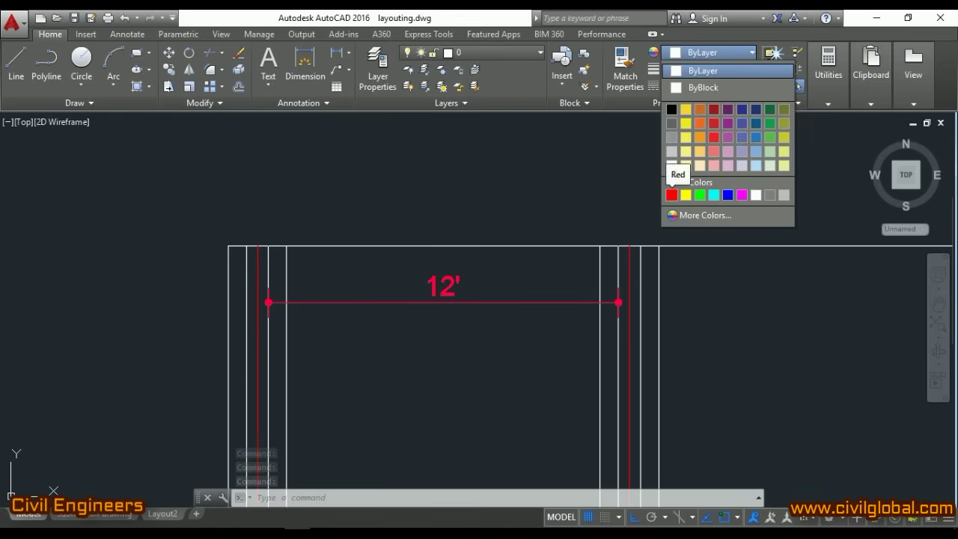
{"action": "left_click", "coordinate": [672, 195]}
Set the linetype of the two selected centre lines to ACAD_ISO02W100 and clear the selection
{"action": "left_click", "coordinate": [749, 85]}
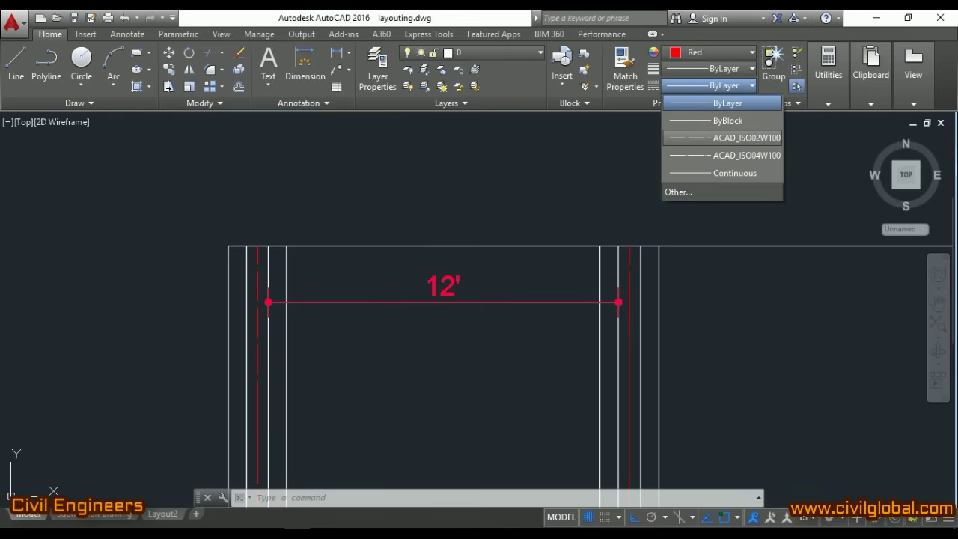
{"action": "left_click", "coordinate": [741, 138]}
{"action": "key", "text": "Escape"}
{"action": "key", "text": "Escape"}
{"action": "key", "text": "Escape"}
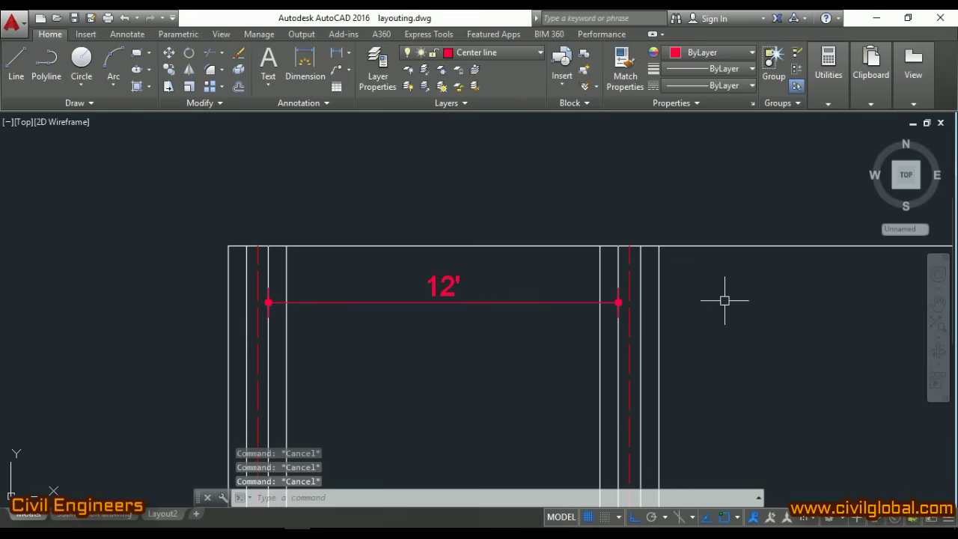
Change the colour of the four wall lines flanking the left and interior centre lines to yellow (244,238,81) and clear the selection
{"action": "scroll", "coordinate": [580, 314], "scroll_direction": "up", "scroll_amount": 2}
{"action": "scroll", "coordinate": [539, 285], "scroll_direction": "down", "scroll_amount": 2}
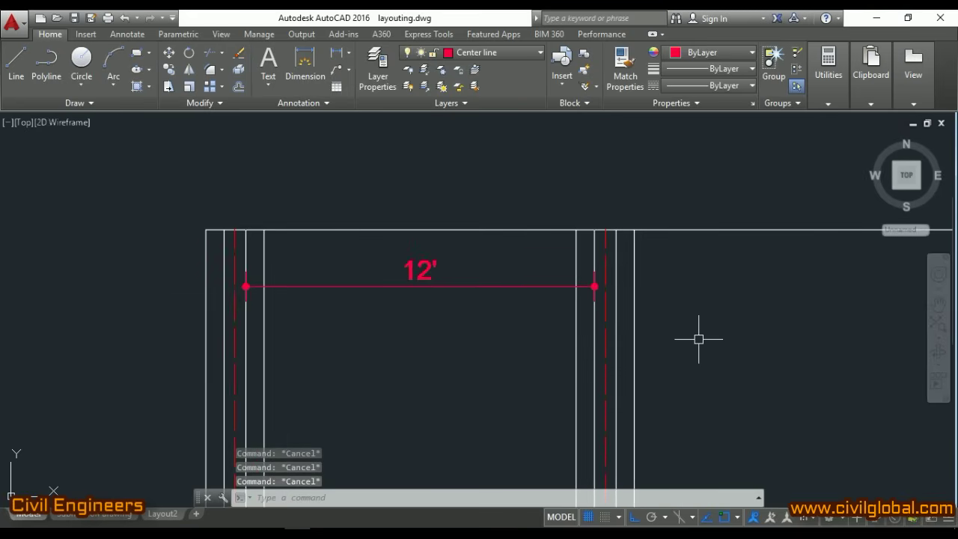
{"action": "scroll", "coordinate": [633, 264], "scroll_direction": "up", "scroll_amount": 3}
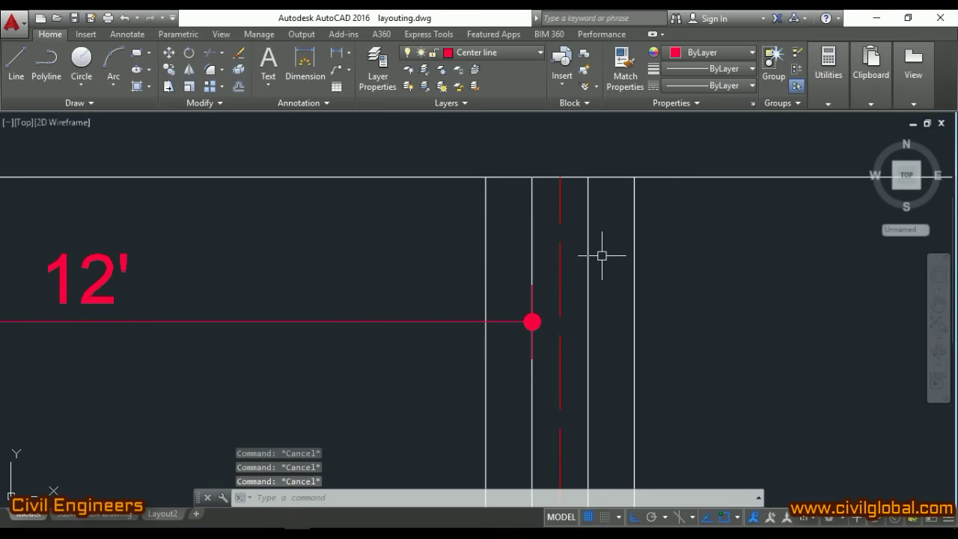
{"action": "left_click", "coordinate": [593, 256]}
{"action": "left_click", "coordinate": [527, 238]}
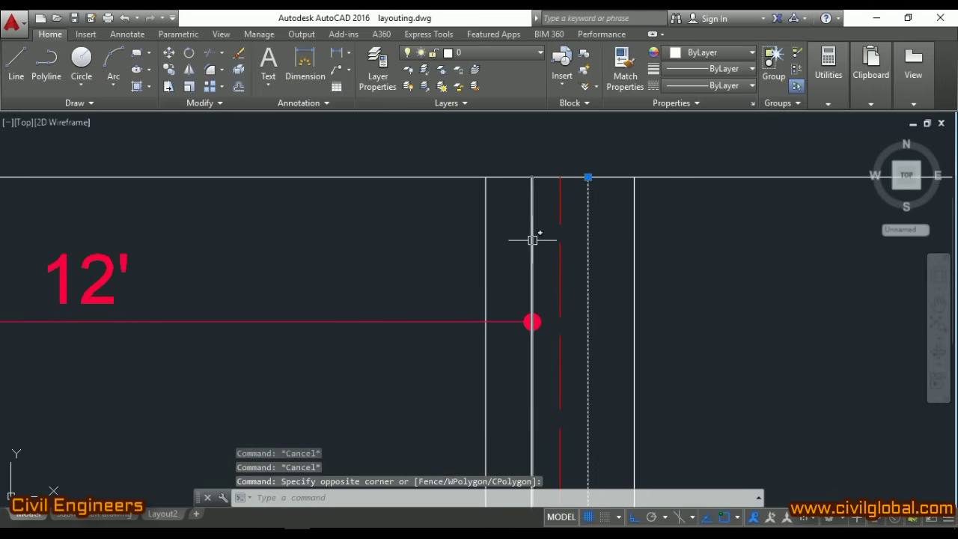
{"action": "left_click", "coordinate": [532, 239]}
{"action": "scroll", "coordinate": [577, 261], "scroll_direction": "down", "scroll_amount": 4}
{"action": "scroll", "coordinate": [192, 231], "scroll_direction": "up", "scroll_amount": 4}
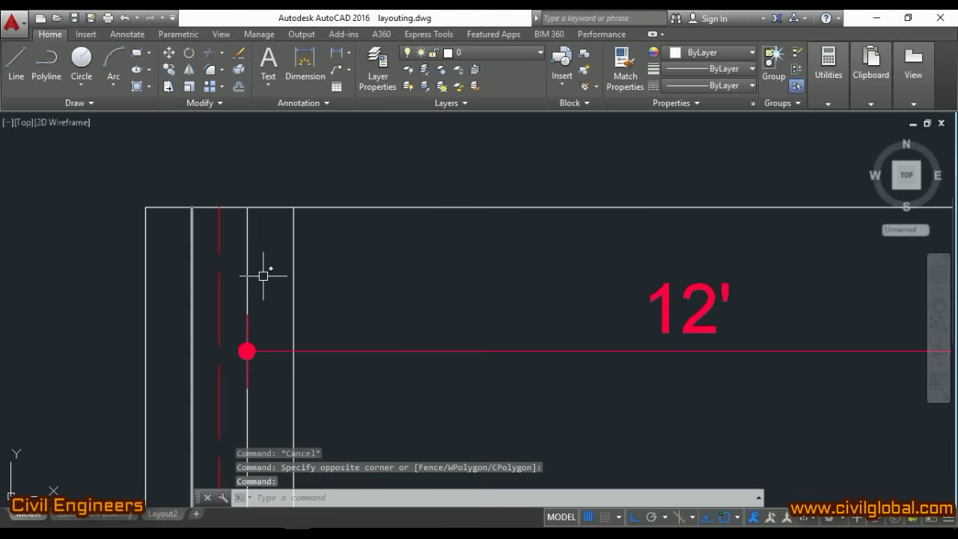
{"action": "left_click", "coordinate": [248, 269]}
{"action": "left_click", "coordinate": [252, 282]}
{"action": "left_click", "coordinate": [191, 258]}
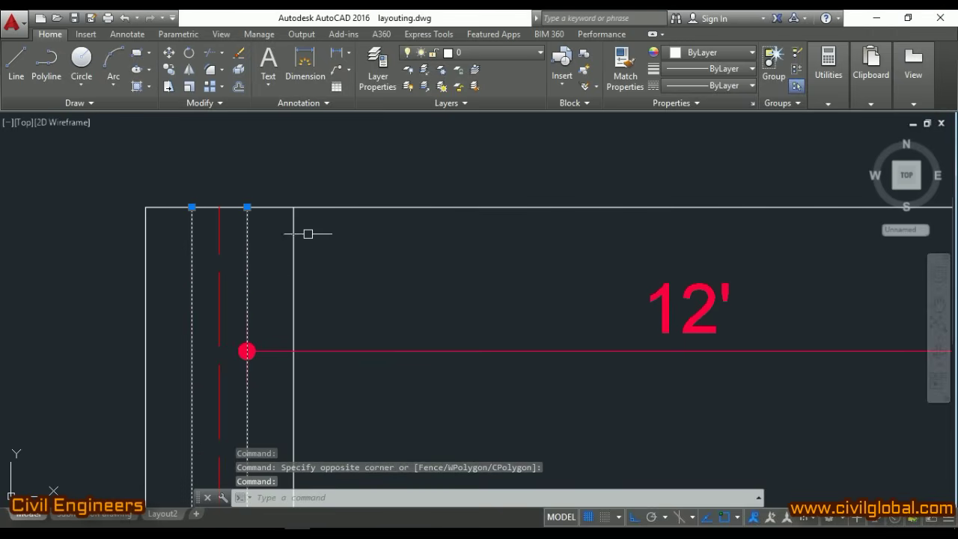
{"action": "left_click", "coordinate": [712, 52]}
{"action": "key", "text": "Escape"}
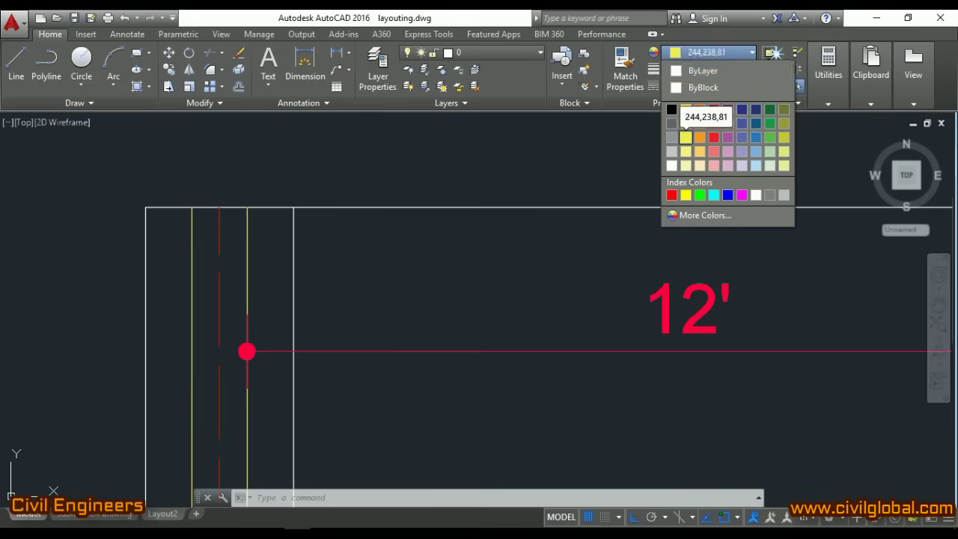
{"action": "left_click", "coordinate": [686, 165]}
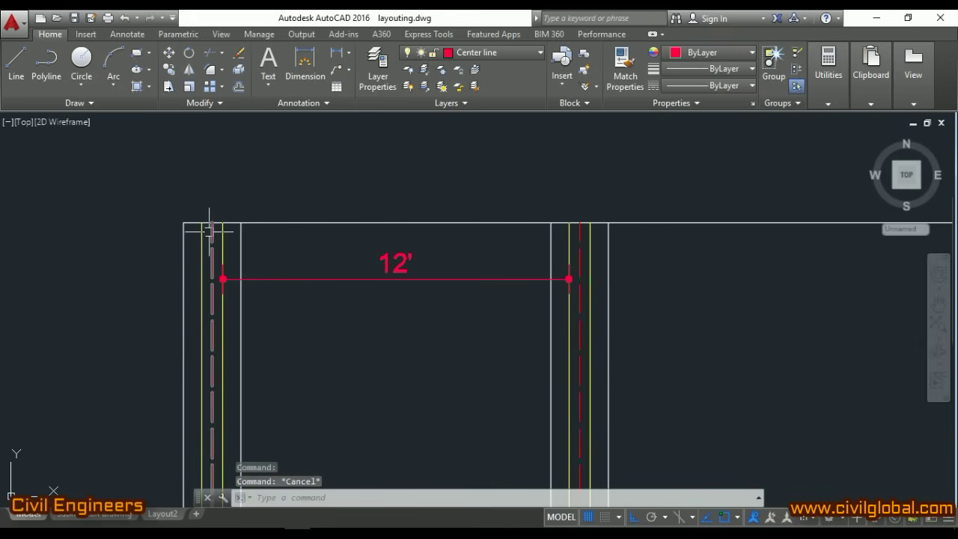
{"action": "key", "text": "Escape"}
{"action": "key", "text": "Escape"}
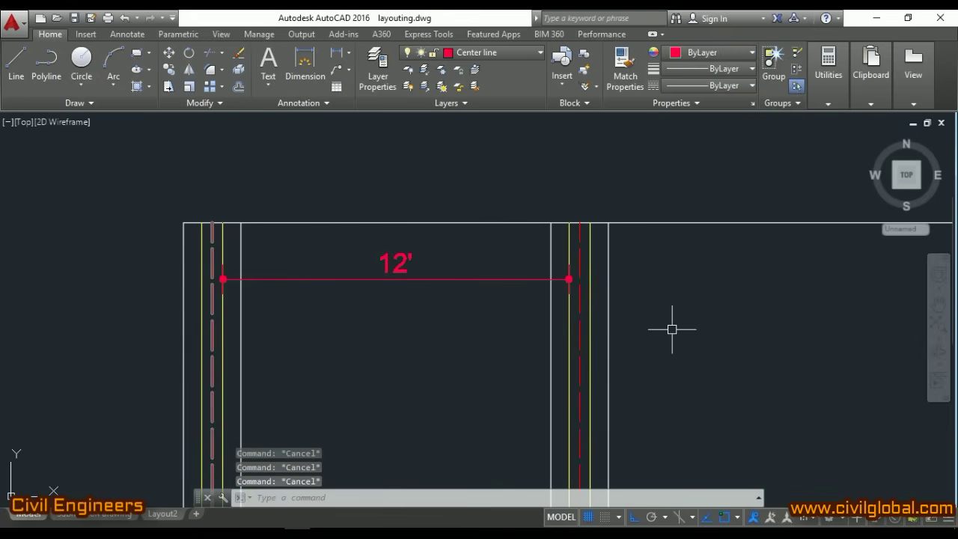
{"action": "left_click", "coordinate": [608, 294]}
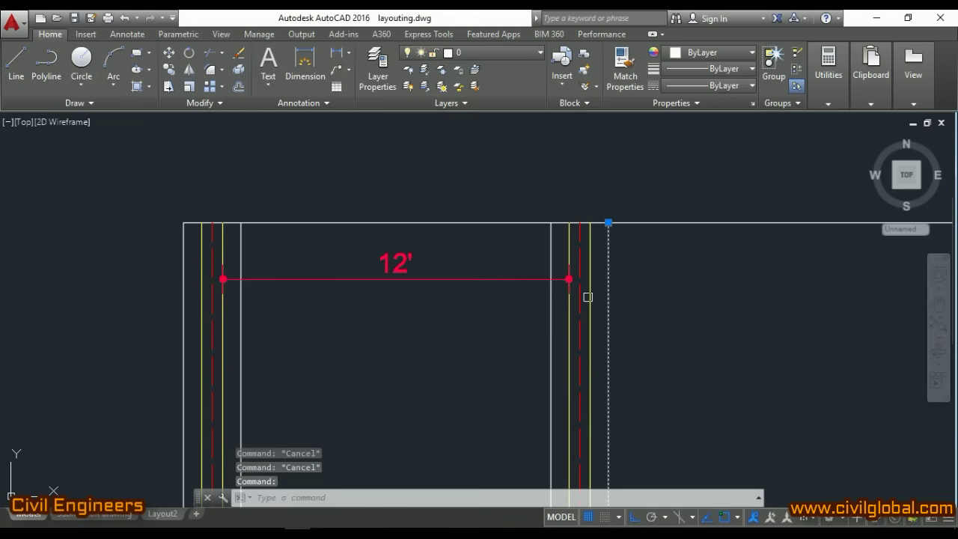
{"action": "left_click", "coordinate": [551, 318]}
{"action": "scroll", "coordinate": [299, 338], "scroll_direction": "down", "scroll_amount": 3}
{"action": "key", "text": "Escape"}
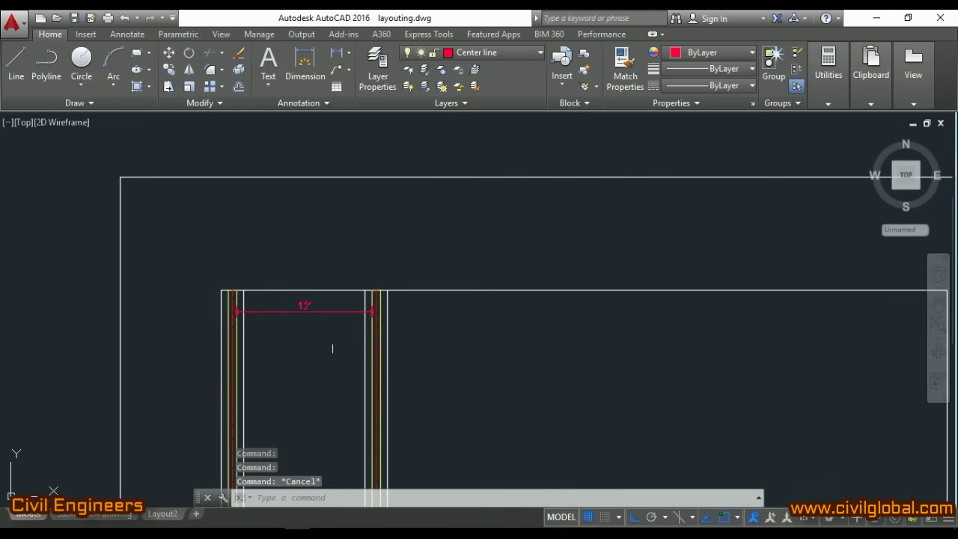
{"action": "scroll", "coordinate": [332, 346], "scroll_direction": "up", "scroll_amount": 3}
{"action": "key", "text": "Escape"}
{"action": "scroll", "coordinate": [483, 322], "scroll_direction": "down", "scroll_amount": 3}
{"action": "scroll", "coordinate": [436, 296], "scroll_direction": "up", "scroll_amount": 3}
{"action": "key", "text": "Escape"}
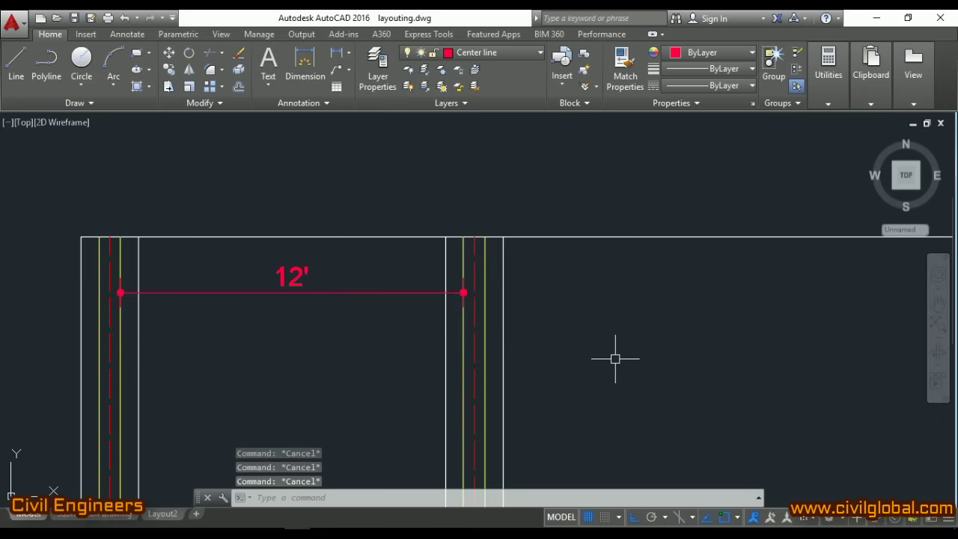
{"action": "type", "text": "o"}
{"action": "key", "text": "Return"}
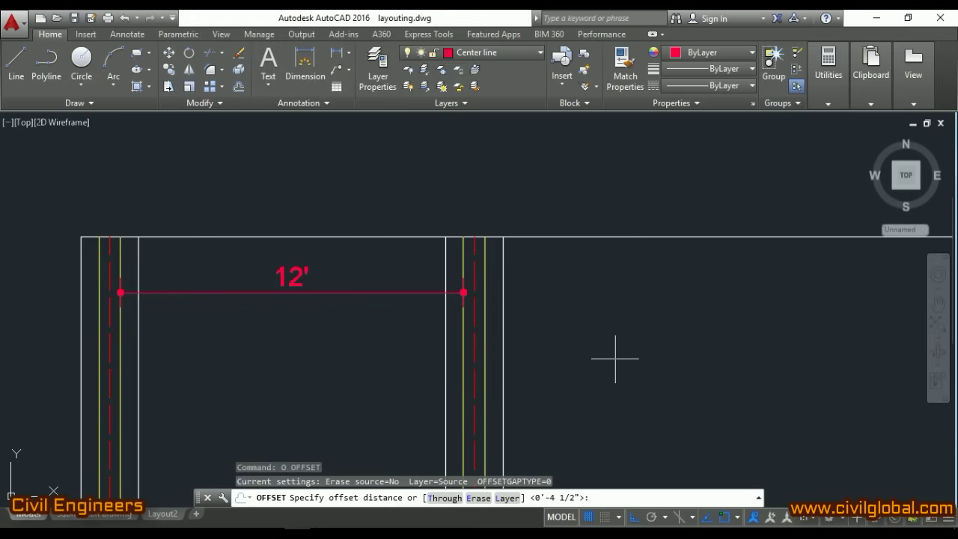
{"action": "key", "text": "Escape"}
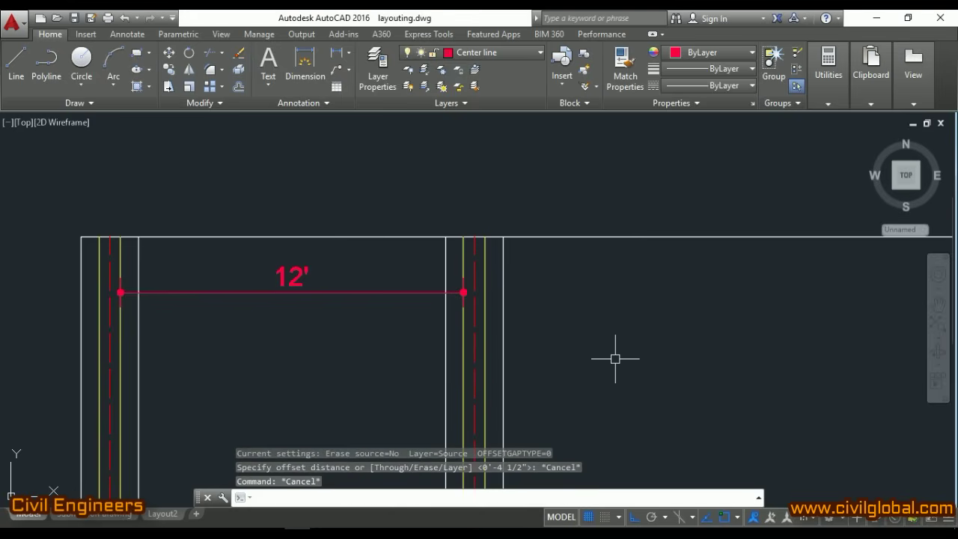
Switch to the Word document, check the wall thickness note, and return to the AutoCAD drawing
{"action": "key", "text": "alt+Tab"}
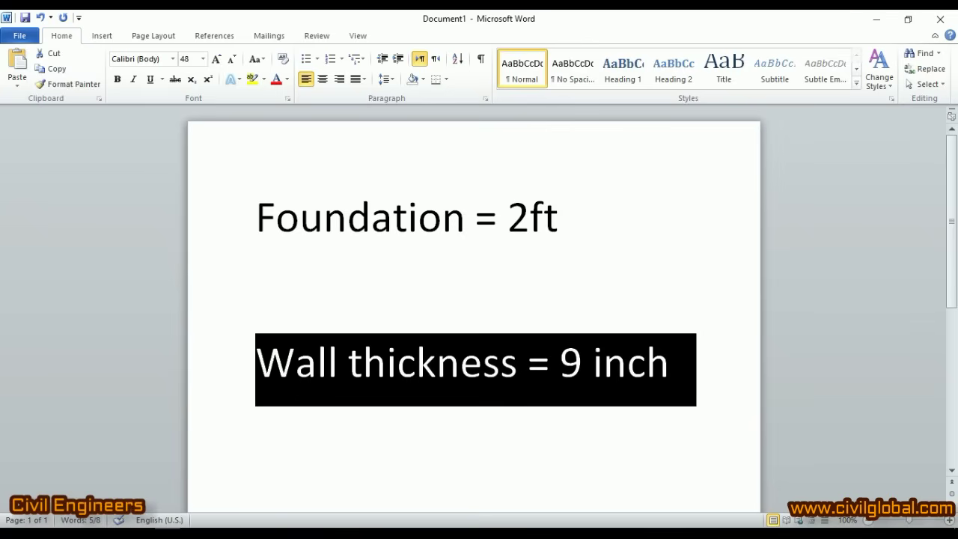
{"action": "left_click", "coordinate": [560, 362]}
{"action": "left_click", "coordinate": [670, 361]}
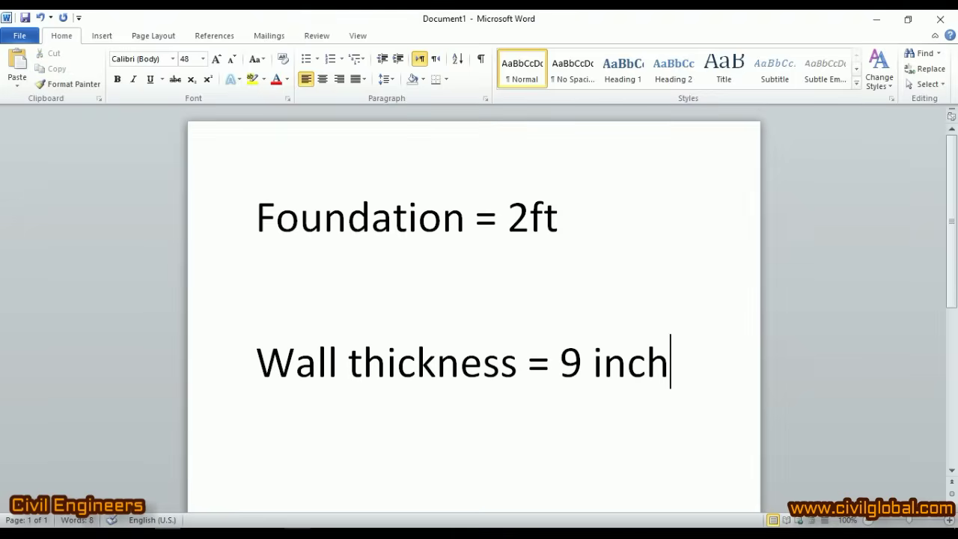
{"action": "key", "text": "alt+Tab"}
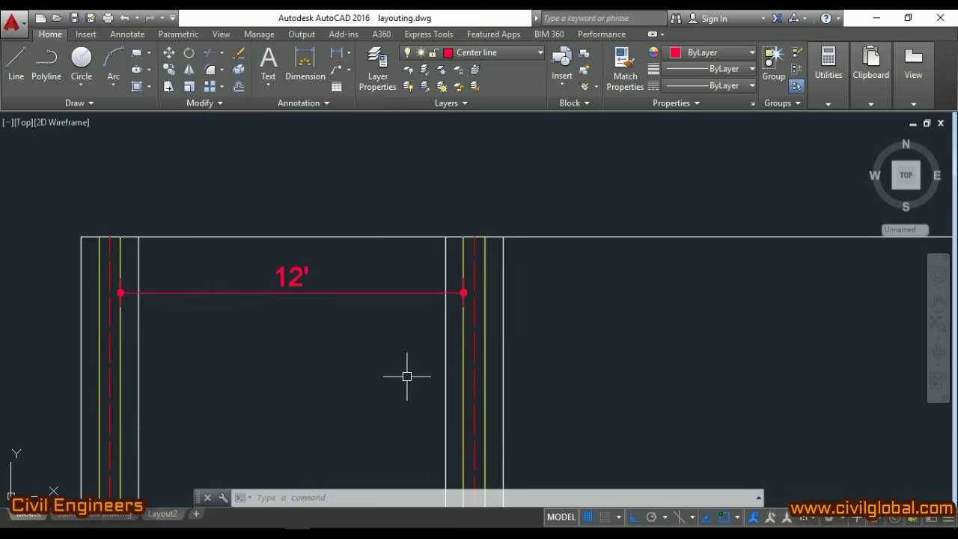
{"action": "scroll", "coordinate": [407, 377], "scroll_direction": "down", "scroll_amount": 3}
{"action": "scroll", "coordinate": [495, 377], "scroll_direction": "up", "scroll_amount": 3}
{"action": "key", "text": "Escape"}
{"action": "key", "text": "Escape"}
{"action": "scroll", "coordinate": [506, 378], "scroll_direction": "down", "scroll_amount": 4}
{"action": "scroll", "coordinate": [442, 356], "scroll_direction": "up", "scroll_amount": 4}
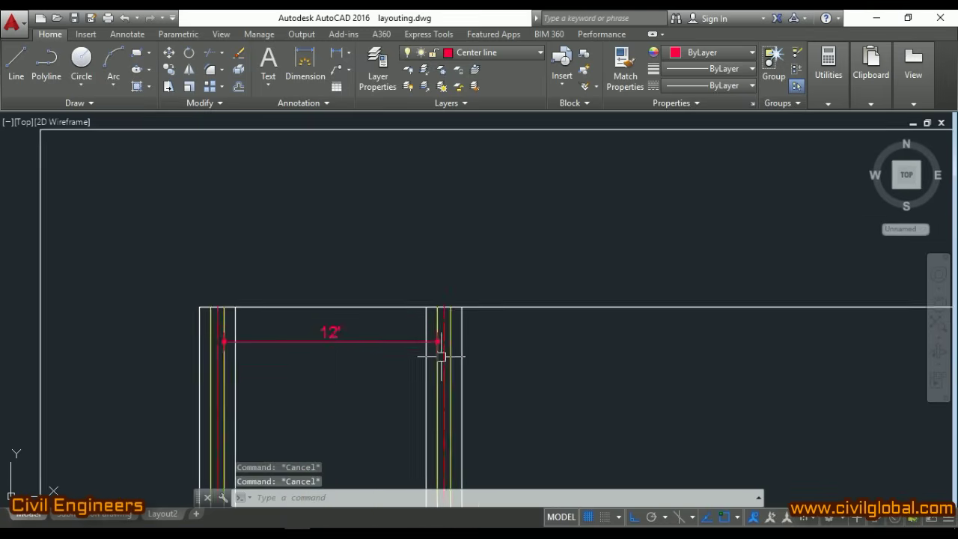
{"action": "key", "text": "Escape"}
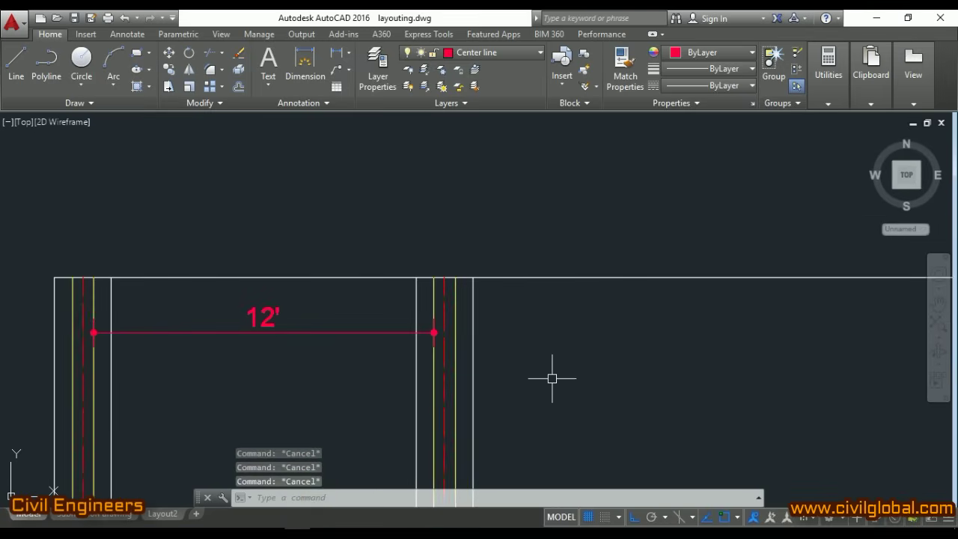
Offset the interior wall's vertical centre line 14'9" to the right and exit the Offset command
{"action": "type", "text": "o"}
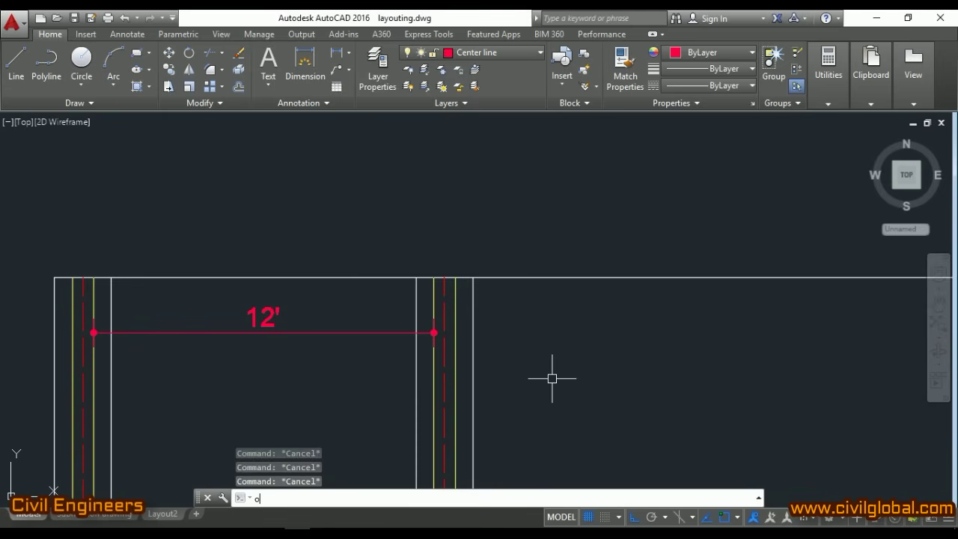
{"action": "key", "text": "Return"}
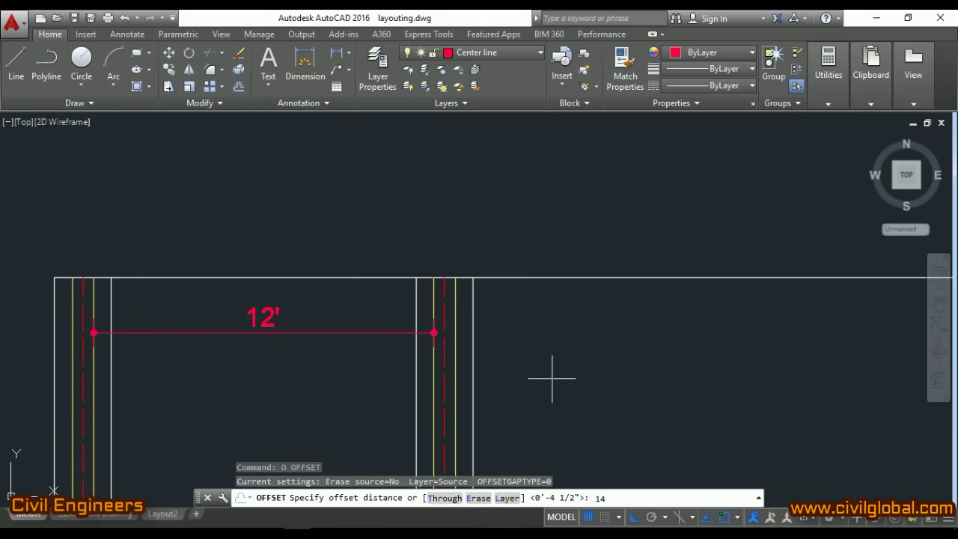
{"action": "type", "text": "14'9"}
{"action": "key", "text": "Return"}
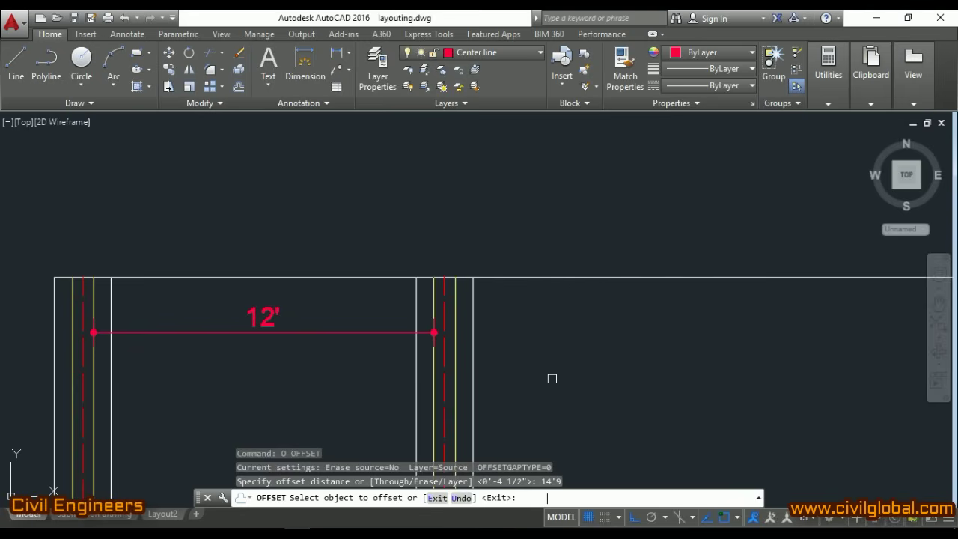
{"action": "left_click", "coordinate": [444, 327]}
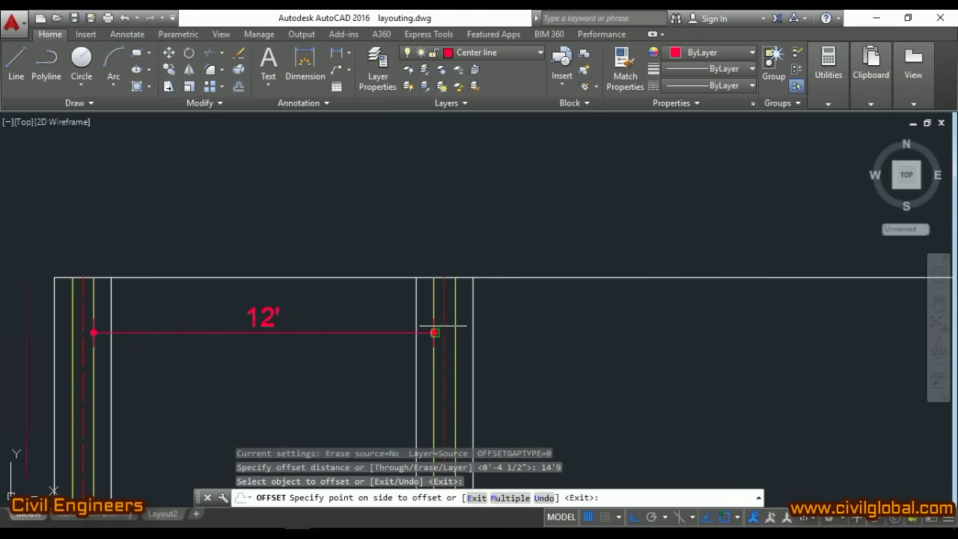
{"action": "left_click", "coordinate": [713, 377]}
{"action": "scroll", "coordinate": [551, 322], "scroll_direction": "down", "scroll_amount": 3}
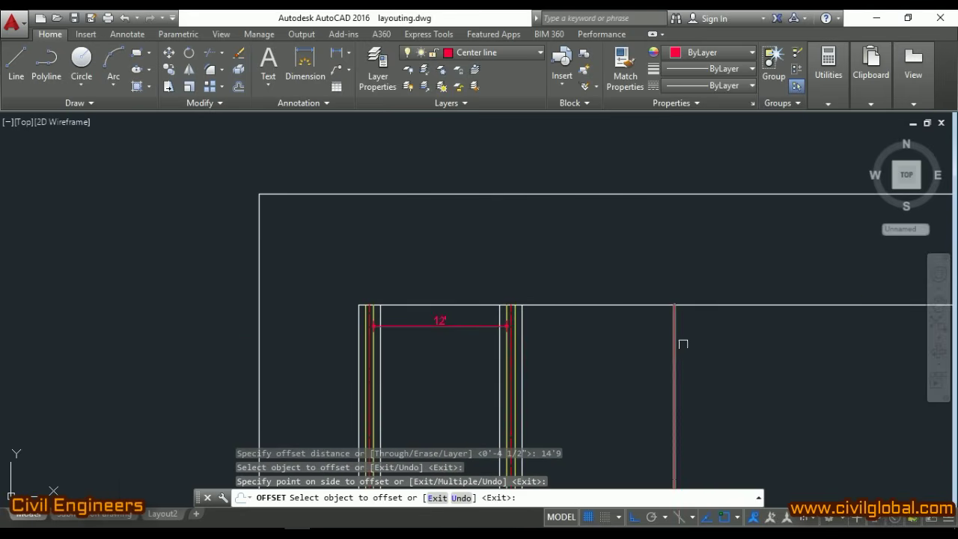
{"action": "scroll", "coordinate": [687, 345], "scroll_direction": "up", "scroll_amount": 3}
{"action": "key", "text": "Escape"}
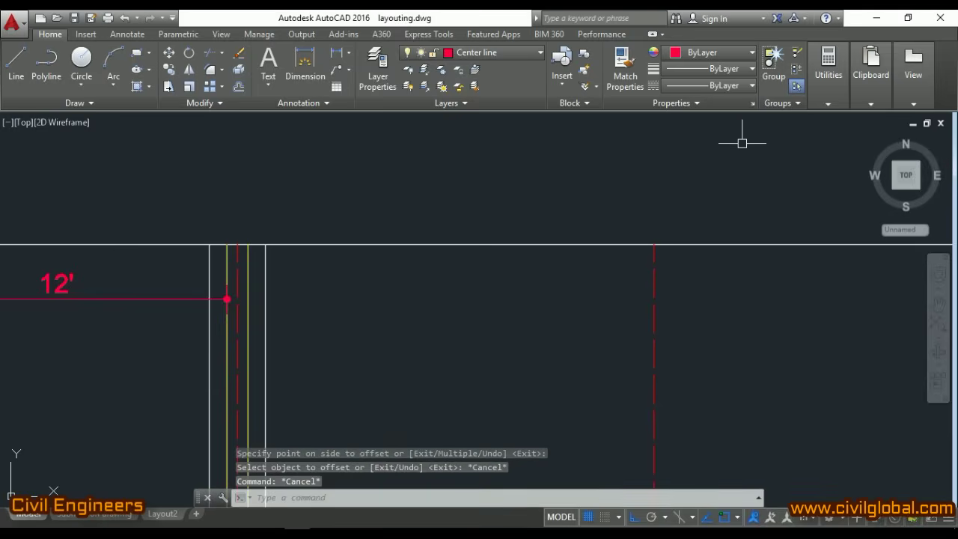
Set the current object colour to ByBlock with nothing selected
{"action": "left_click", "coordinate": [711, 52]}
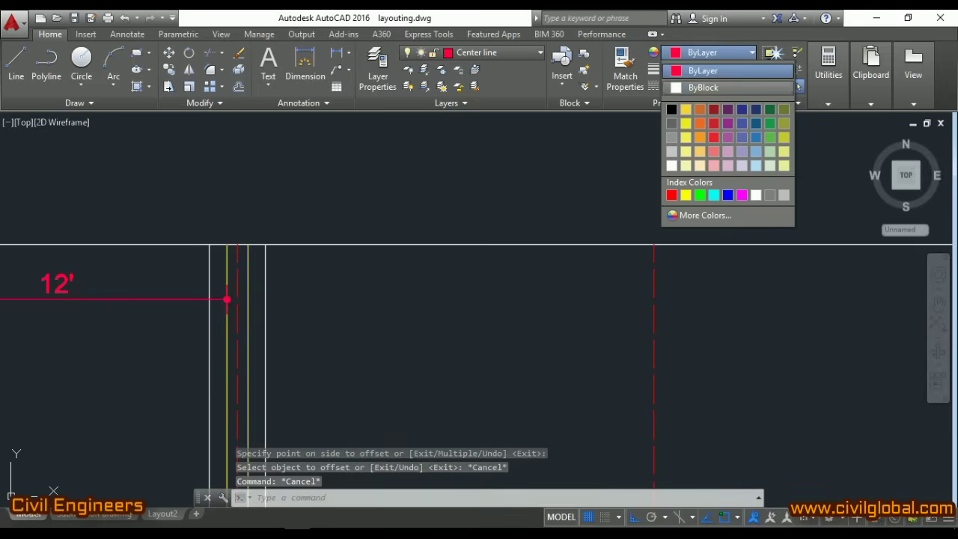
{"action": "left_click", "coordinate": [704, 68]}
{"action": "key", "text": "Escape"}
{"action": "key", "text": "Escape"}
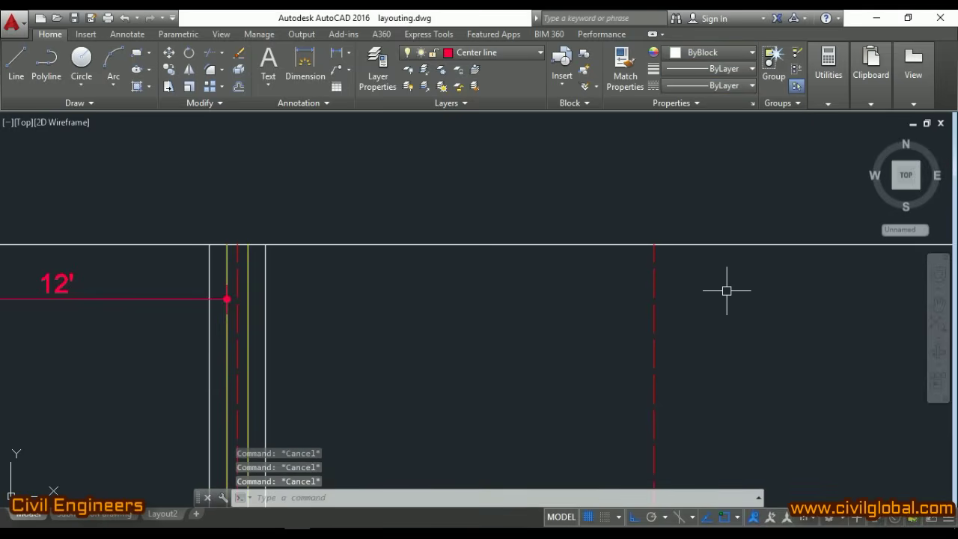
Offset the new rightmost centre line by 1' to both sides to form its foundation lines, and exit the command
{"action": "type", "text": "o"}
{"action": "key", "text": "Return"}
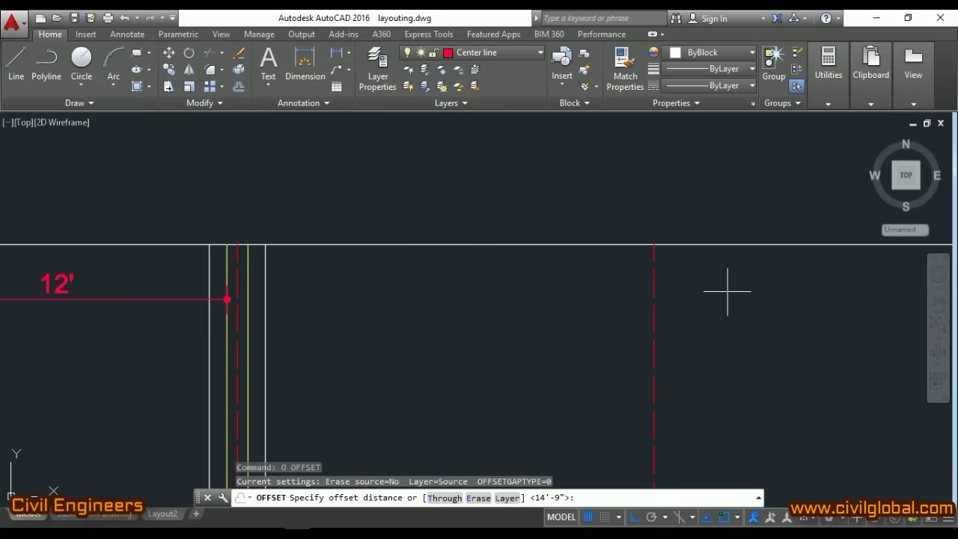
{"action": "key", "text": "Return"}
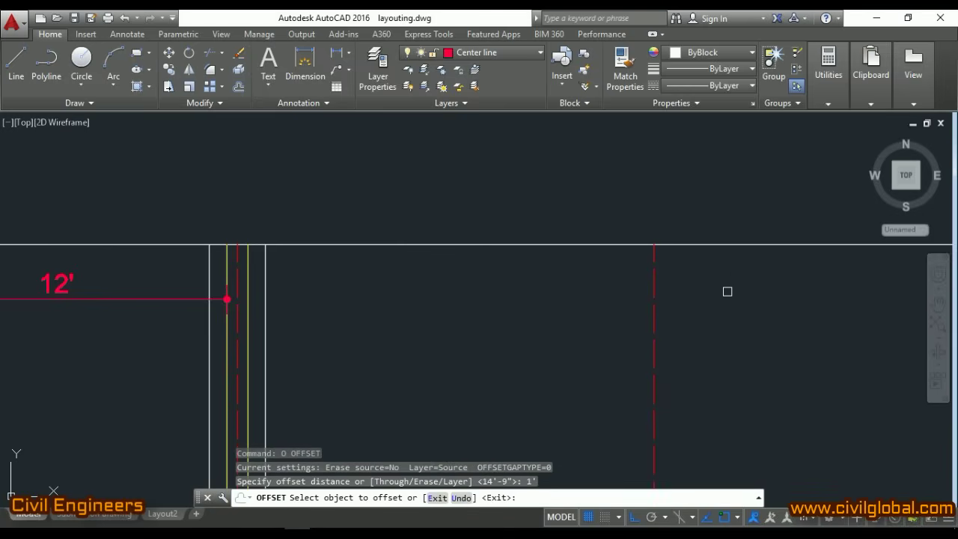
{"action": "left_click", "coordinate": [655, 280]}
{"action": "left_click", "coordinate": [592, 293]}
{"action": "left_click", "coordinate": [657, 288]}
{"action": "left_click", "coordinate": [687, 285]}
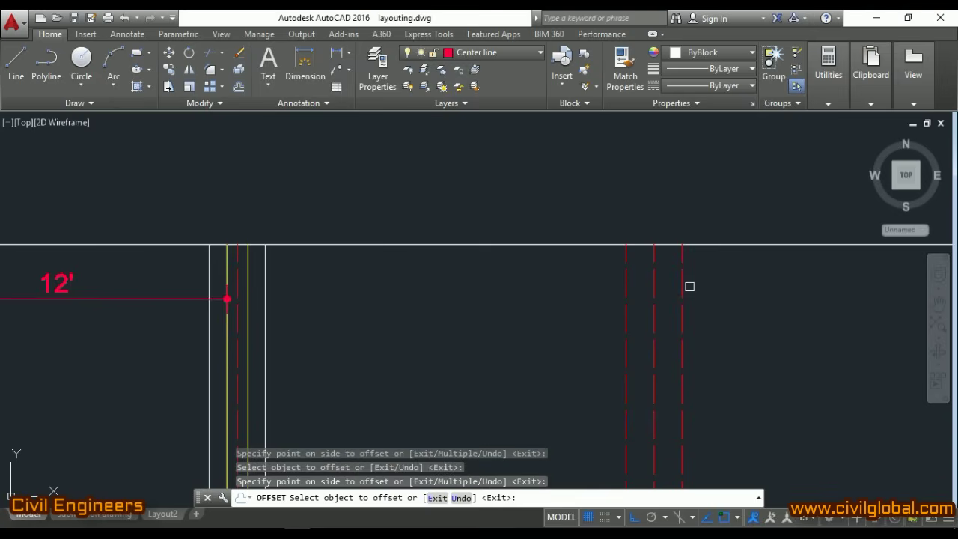
{"action": "key", "text": "Escape"}
Select the two foundation lines beside the rightmost centre line and move them to the ASHADE layer
{"action": "left_click", "coordinate": [682, 284]}
{"action": "left_click", "coordinate": [627, 282]}
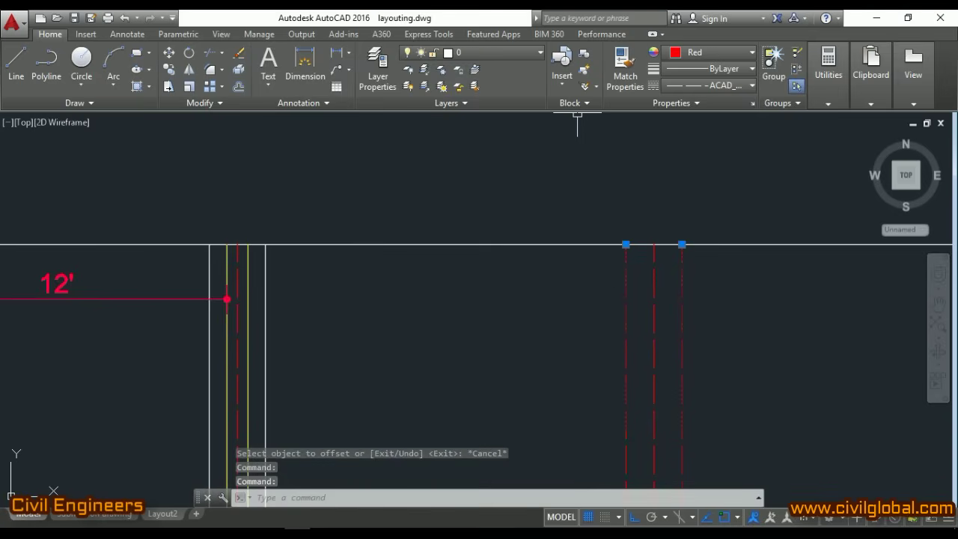
{"action": "left_click", "coordinate": [472, 52]}
{"action": "left_click", "coordinate": [477, 103]}
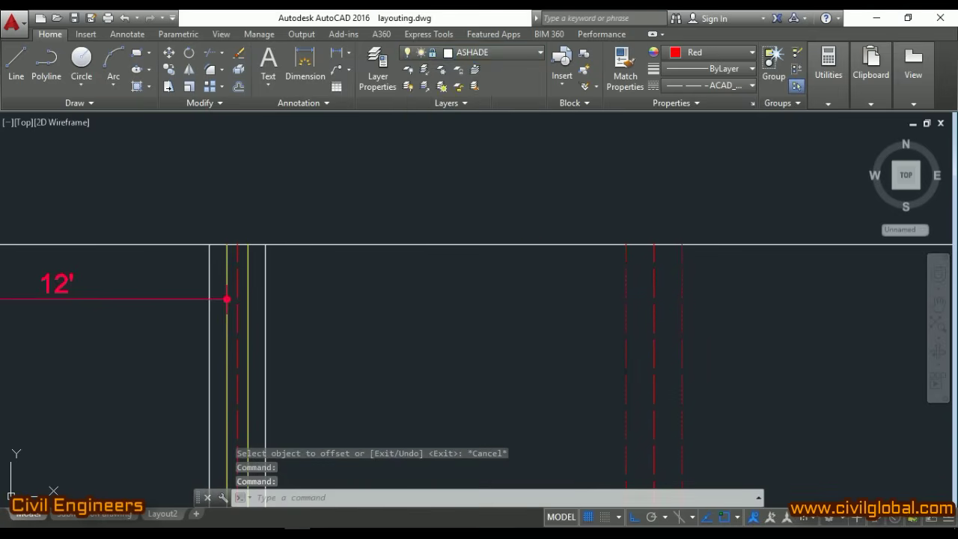
Try to set the colour of the two selected foundation lines to Red, and clear the selection
{"action": "left_click", "coordinate": [711, 52]}
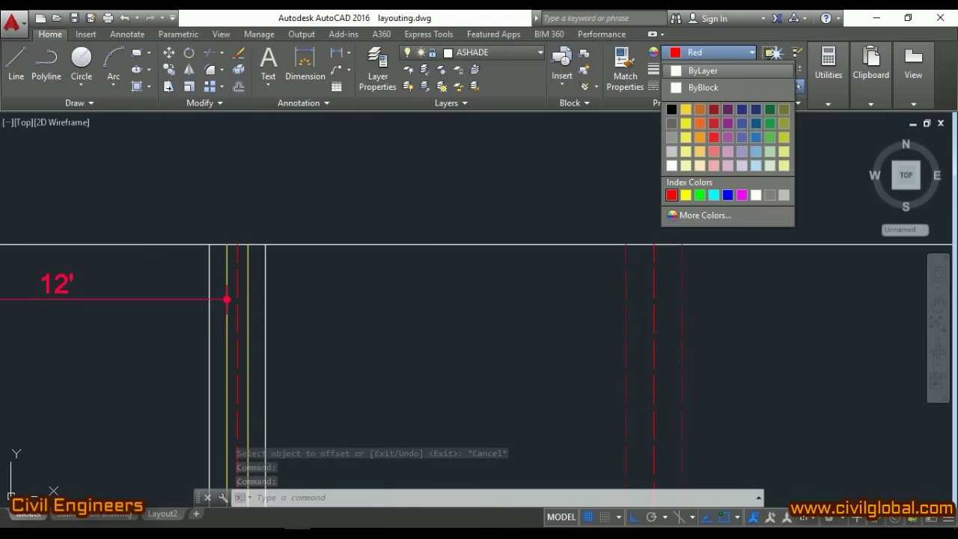
{"action": "left_click", "coordinate": [671, 195]}
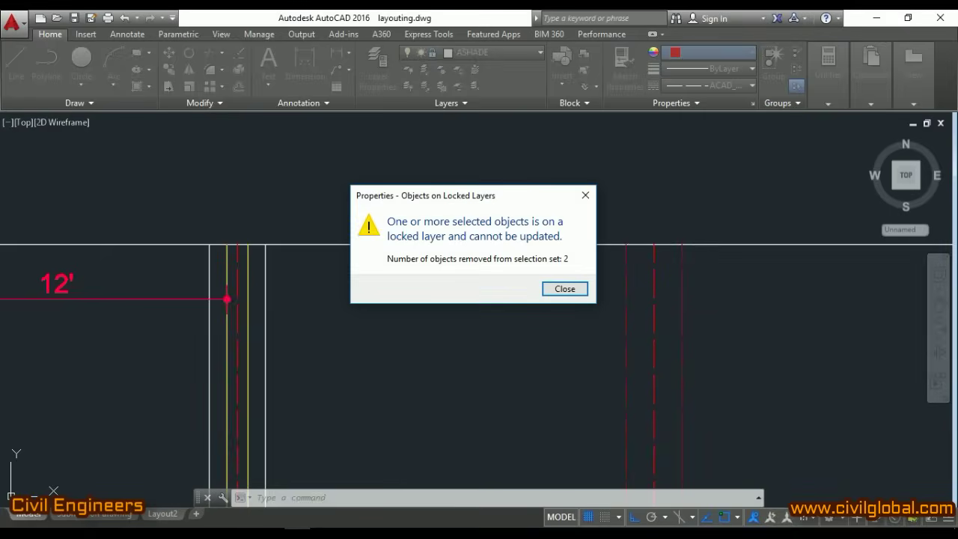
{"action": "left_click", "coordinate": [585, 195]}
{"action": "key", "text": "Escape"}
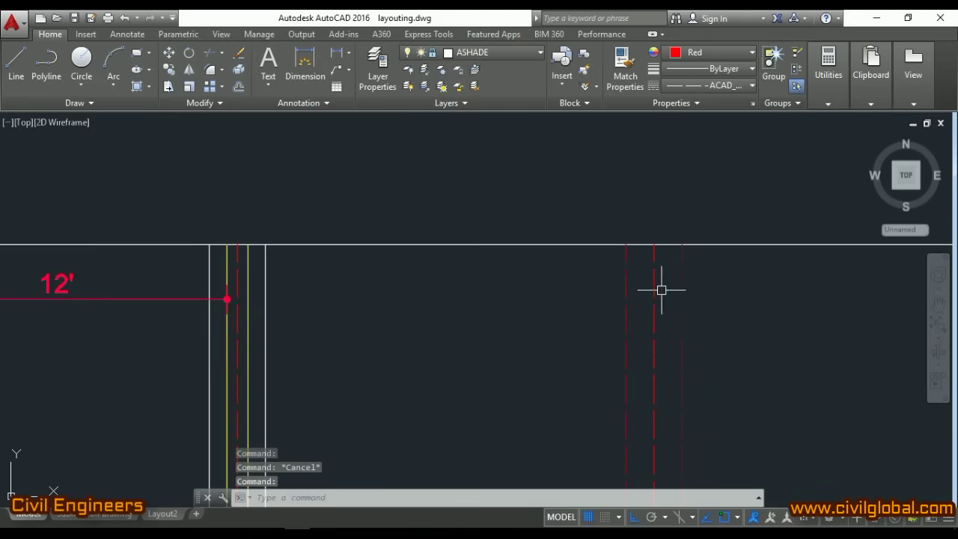
{"action": "key", "text": "Escape"}
{"action": "key", "text": "Escape"}
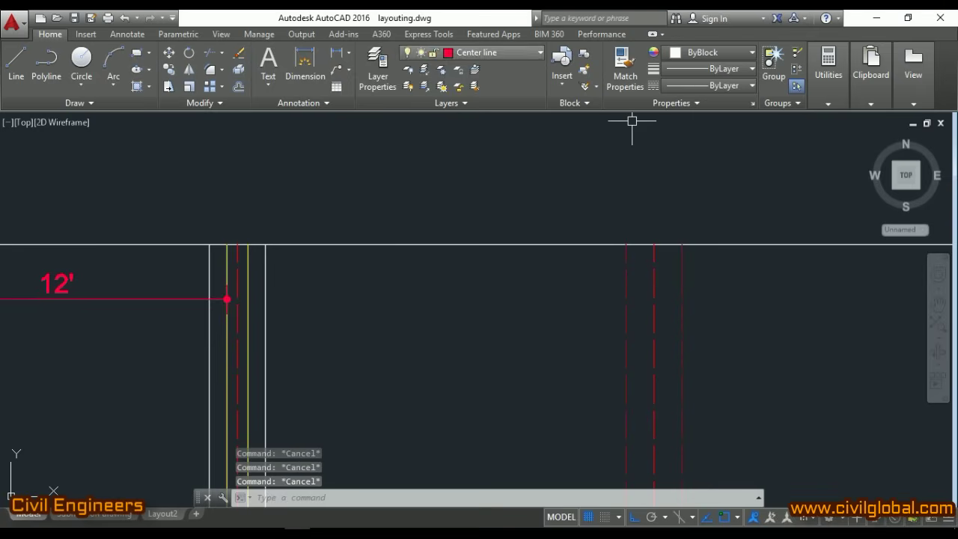
Unlock the ASHADE layer
{"action": "left_click", "coordinate": [495, 53]}
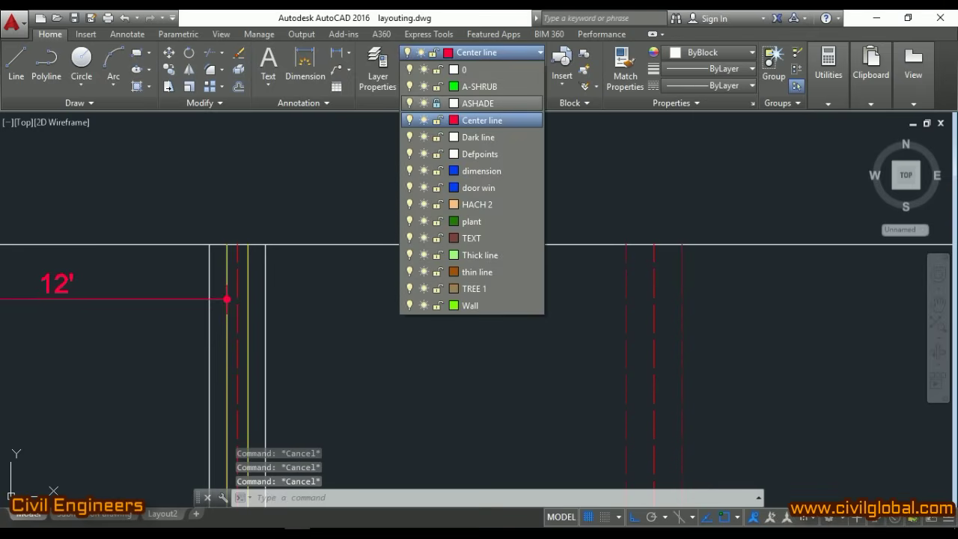
{"action": "left_click", "coordinate": [438, 103]}
{"action": "key", "text": "Escape"}
{"action": "key", "text": "Escape"}
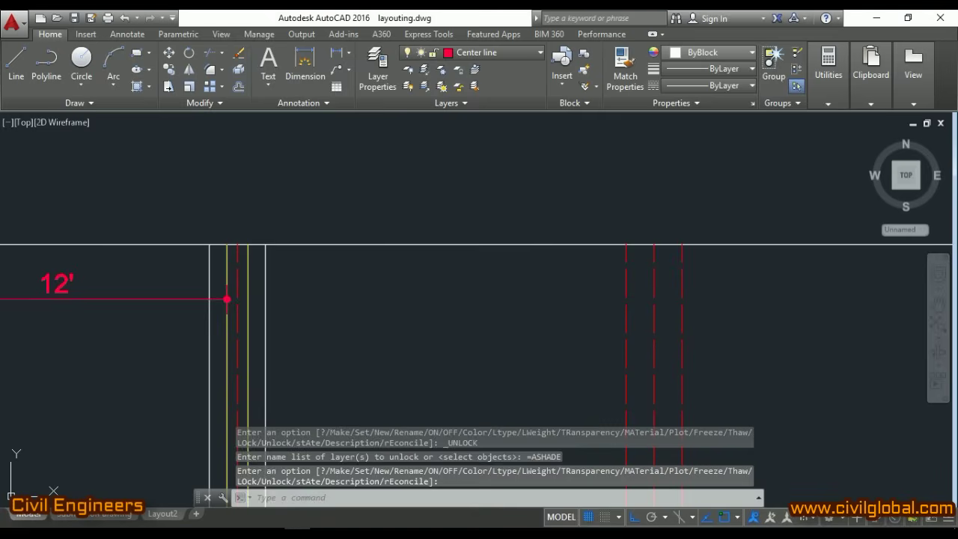
Set the two foundation lines beside the rightmost centre line to colour 255,255,255 and linetype ByLayer, and clear the selection
{"action": "left_click", "coordinate": [681, 290]}
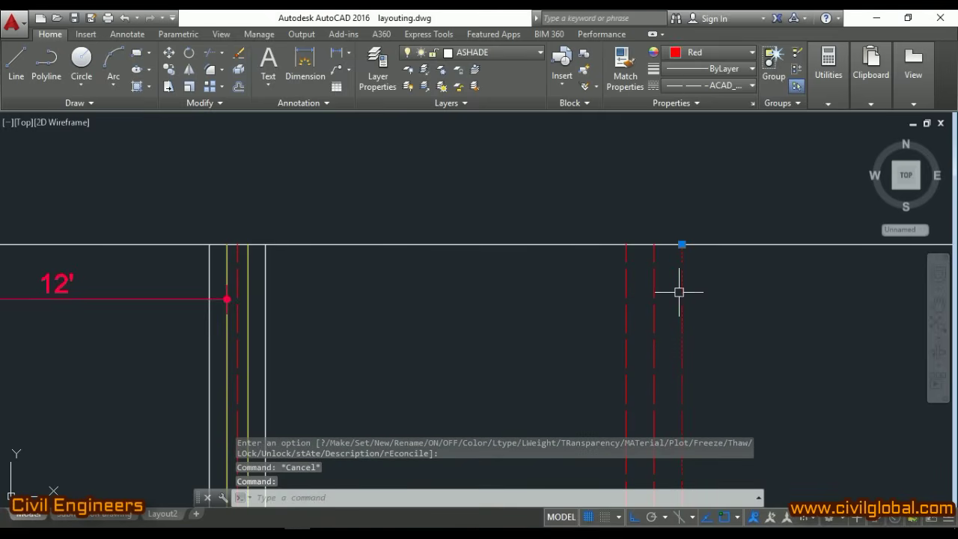
{"action": "left_click", "coordinate": [627, 282]}
{"action": "left_click", "coordinate": [711, 52]}
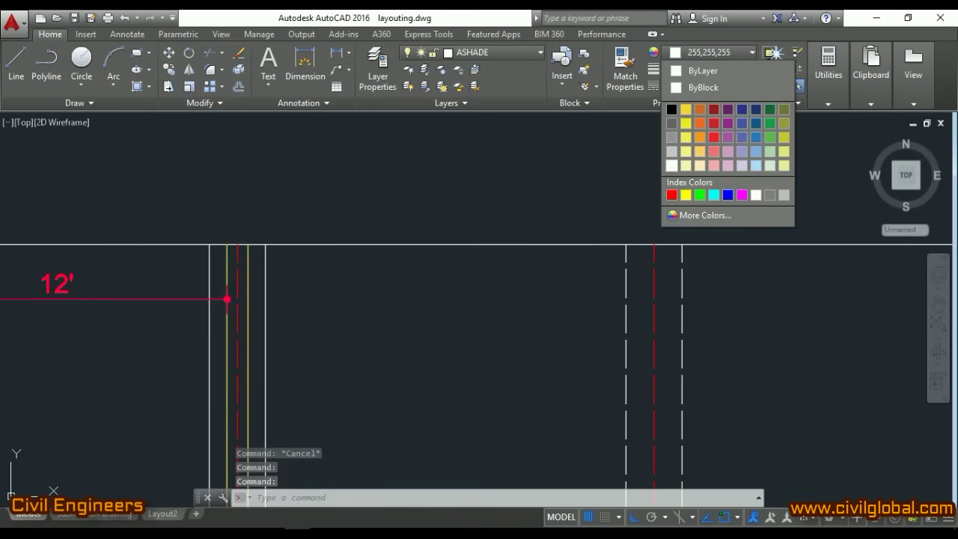
{"action": "left_click", "coordinate": [672, 166]}
{"action": "left_click", "coordinate": [711, 84]}
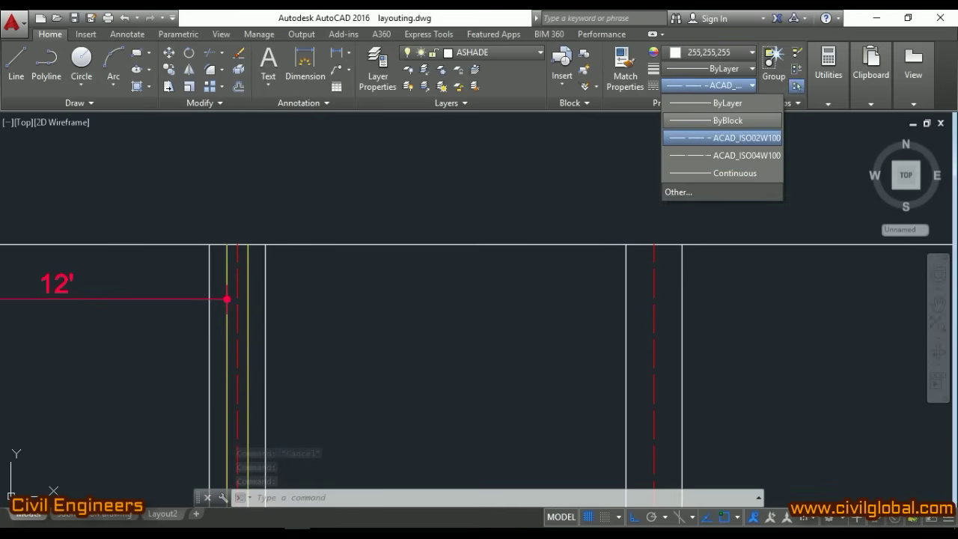
{"action": "left_click", "coordinate": [704, 102]}
{"action": "key", "text": "Escape"}
{"action": "key", "text": "Escape"}
{"action": "key", "text": "Escape"}
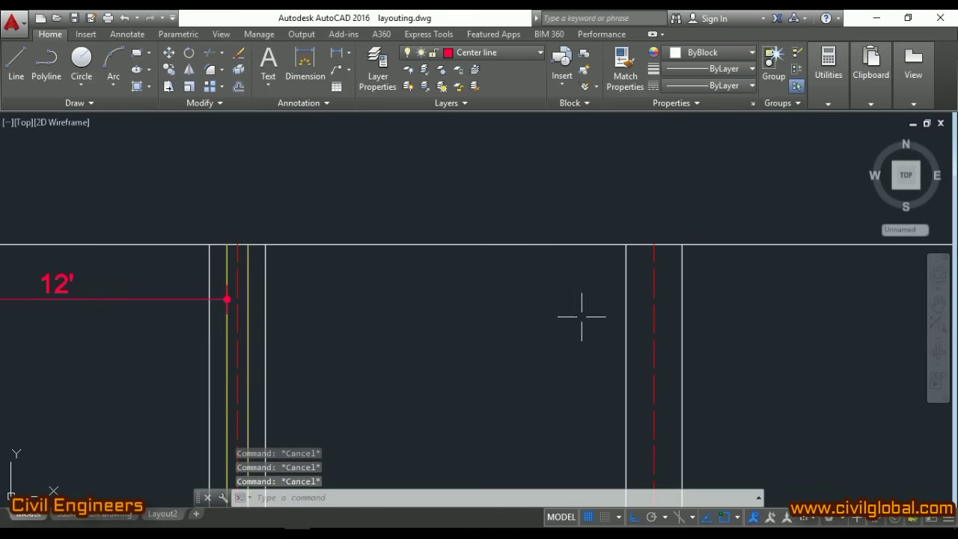
Set the current object colour to 247,242,129 with nothing selected
{"action": "scroll", "coordinate": [659, 272], "scroll_direction": "up", "scroll_amount": 4}
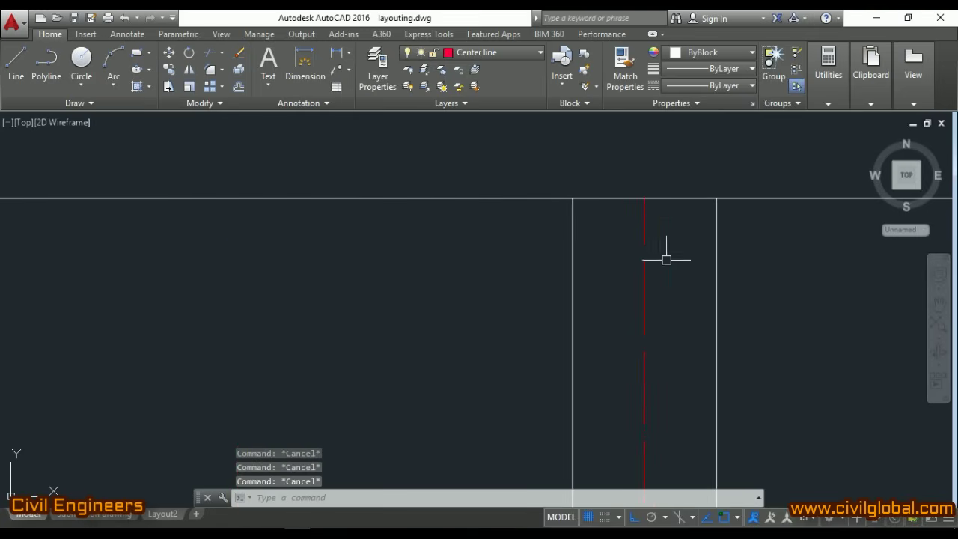
{"action": "left_click", "coordinate": [715, 52]}
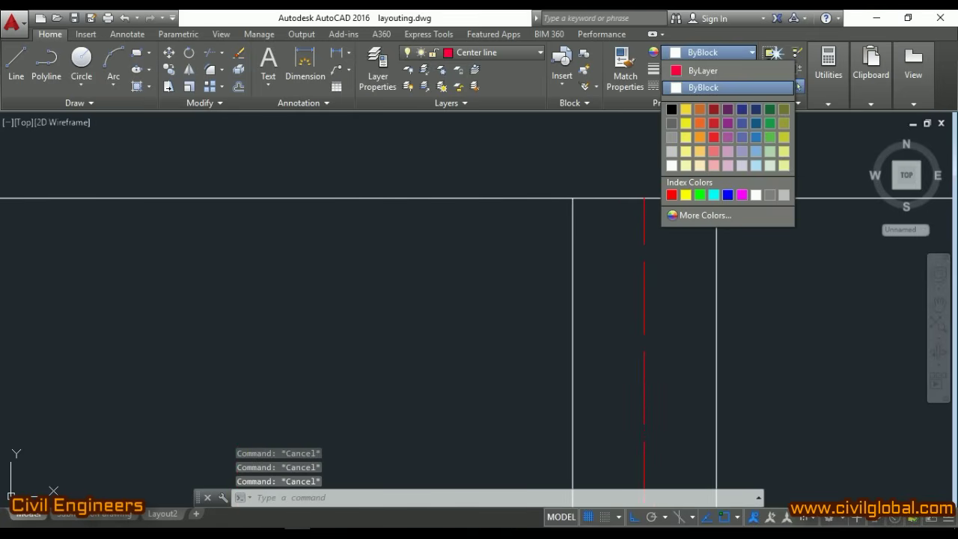
{"action": "left_click", "coordinate": [686, 151]}
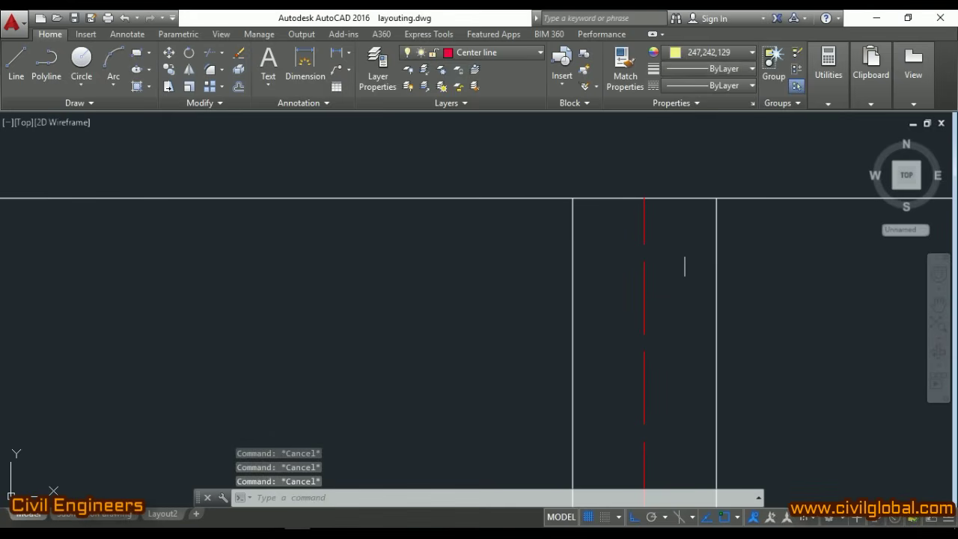
Offset the rightmost vertical centre line by 4.5 to both sides to form its wall lines, and exit the command
{"action": "type", "text": "o"}
{"action": "key", "text": "Return"}
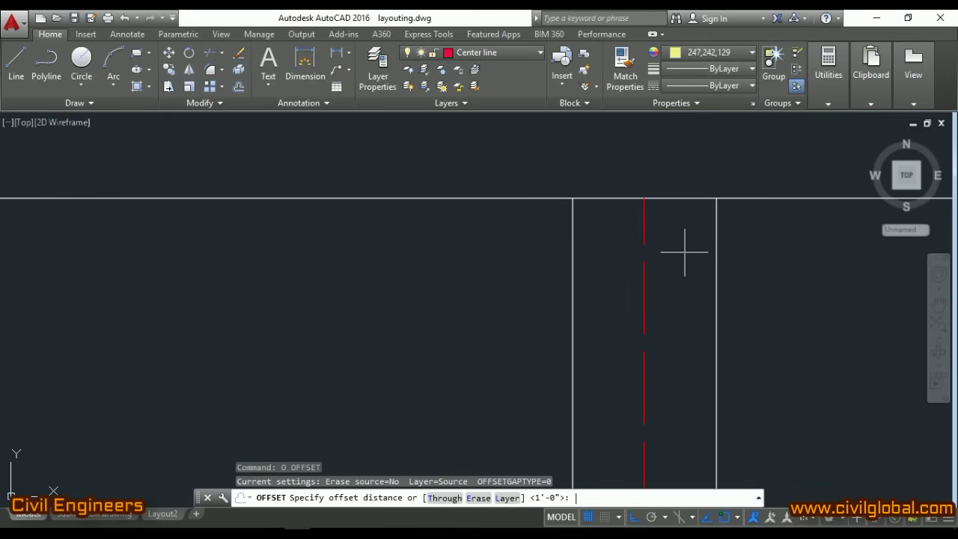
{"action": "key", "text": "Return"}
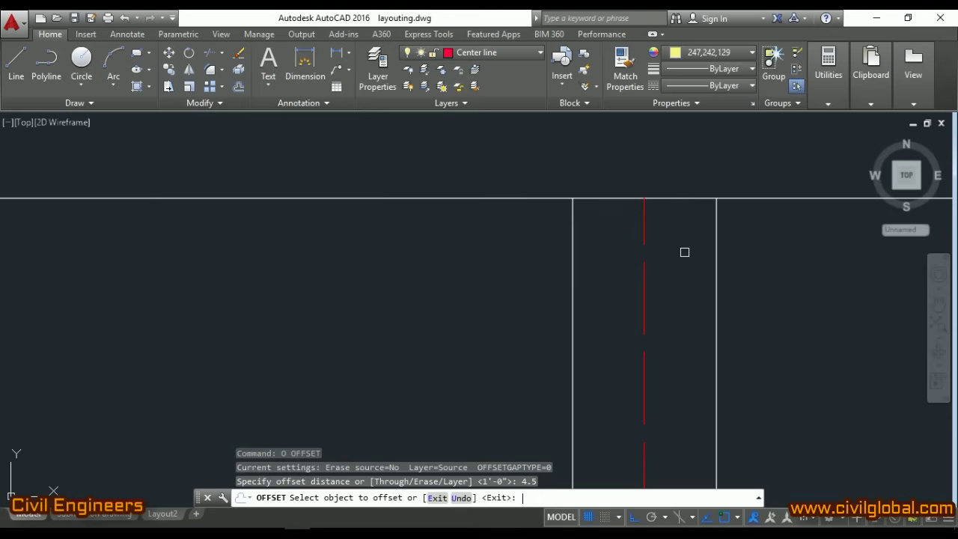
{"action": "left_click", "coordinate": [642, 278]}
{"action": "left_click", "coordinate": [614, 278]}
{"action": "left_click", "coordinate": [643, 279]}
{"action": "left_click", "coordinate": [677, 284]}
{"action": "key", "text": "Escape"}
Set the two new wall lines to colour 244,238,81 and linetype Continuous, and clear the selection
{"action": "left_click", "coordinate": [670, 283]}
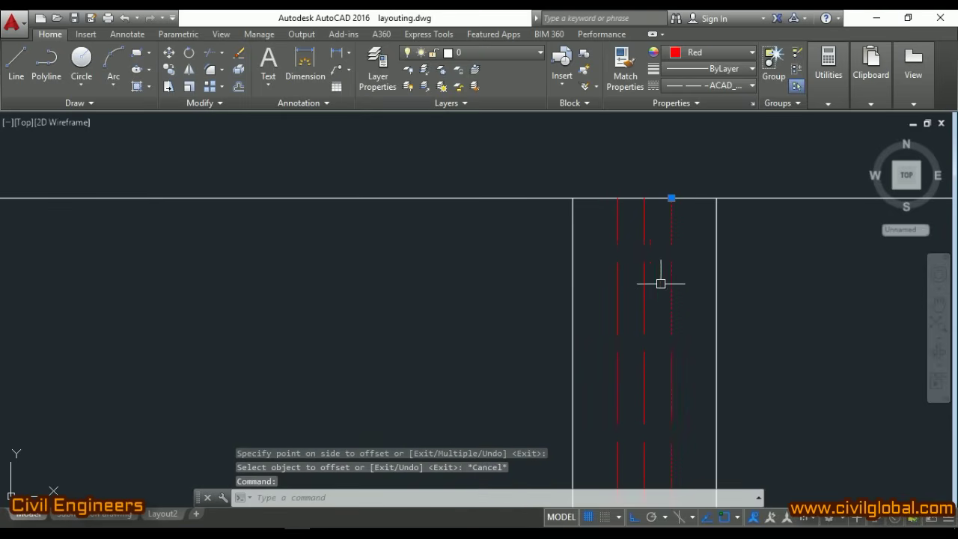
{"action": "left_click", "coordinate": [616, 274]}
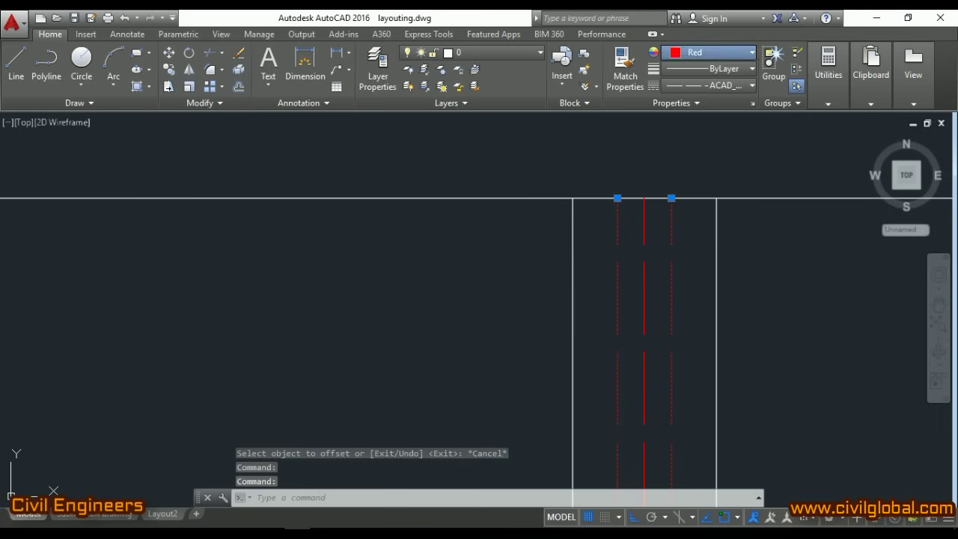
{"action": "left_click", "coordinate": [712, 53]}
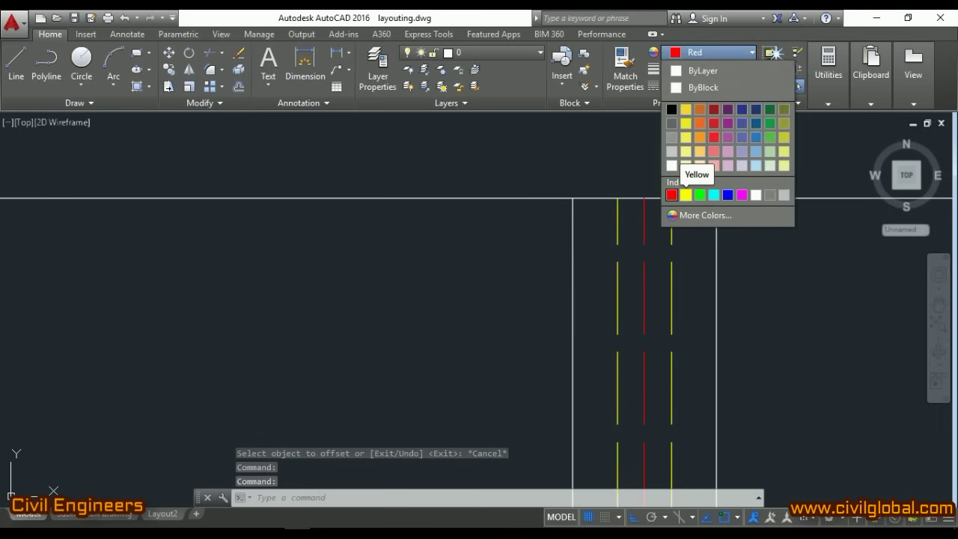
{"action": "left_click", "coordinate": [686, 123]}
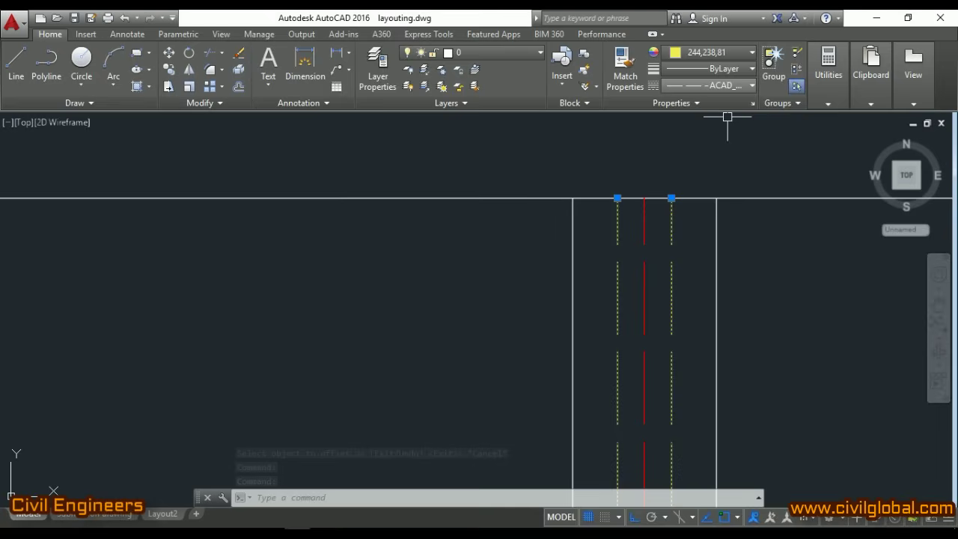
{"action": "left_click", "coordinate": [719, 85]}
{"action": "left_click", "coordinate": [730, 171]}
{"action": "key", "text": "Escape"}
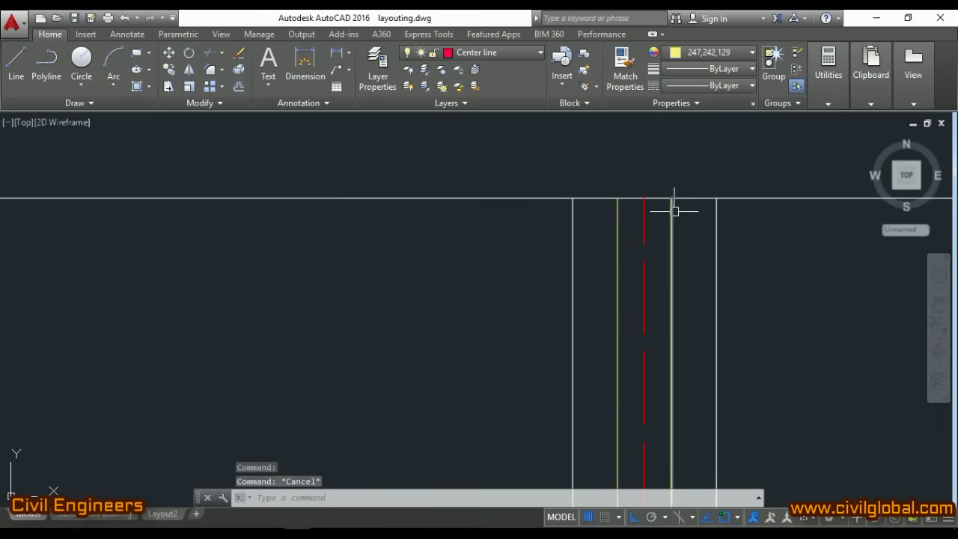
{"action": "scroll", "coordinate": [674, 211], "scroll_direction": "down", "scroll_amount": 4}
{"action": "key", "text": "Escape"}
{"action": "key", "text": "Escape"}
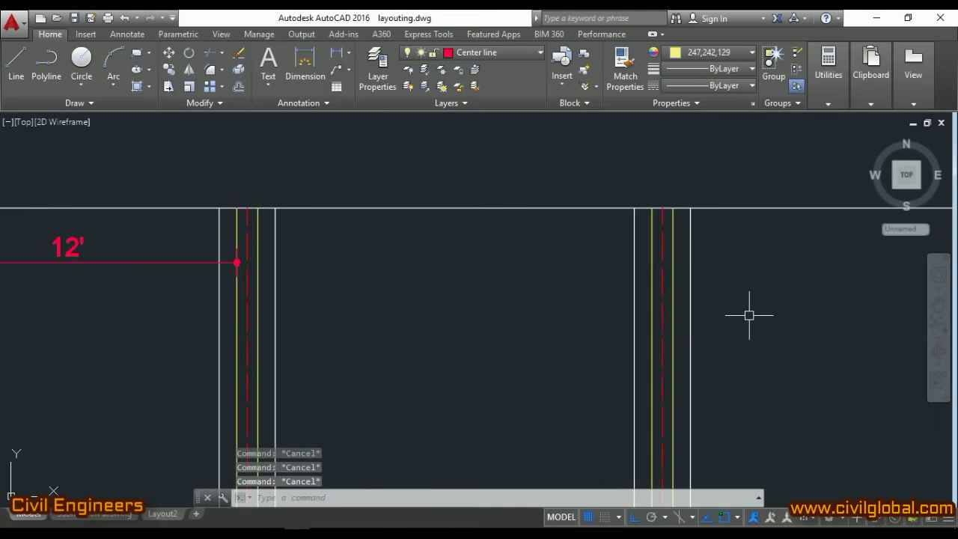
Add a linear dimension between the inner wall lines of the second room, in line with the first room's dimension
{"action": "type", "text": "dli"}
{"action": "key", "text": "Return"}
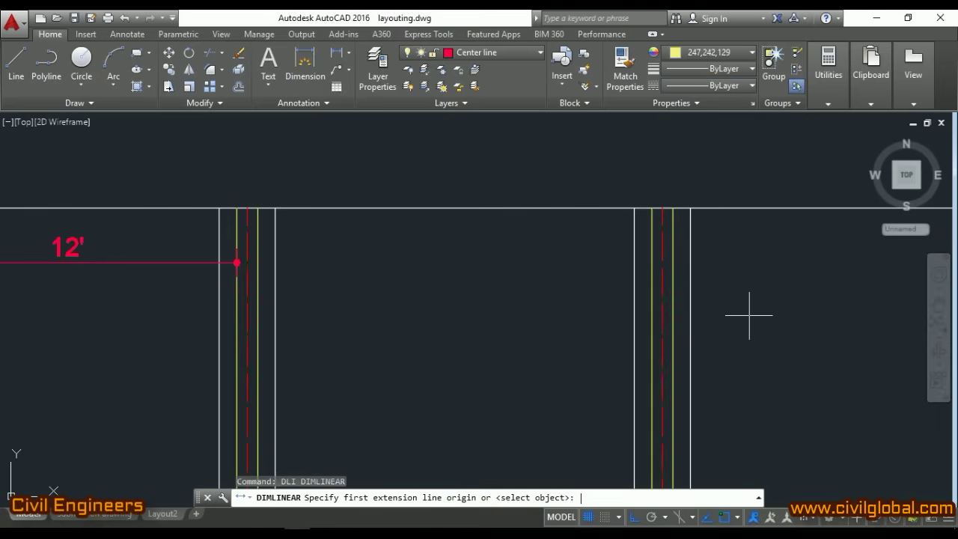
{"action": "left_click", "coordinate": [635, 208]}
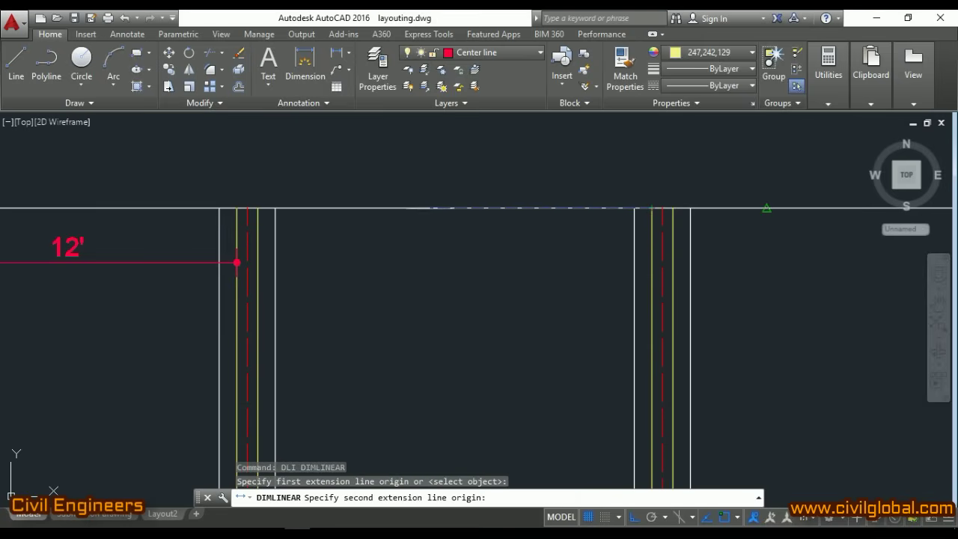
{"action": "left_click", "coordinate": [258, 208]}
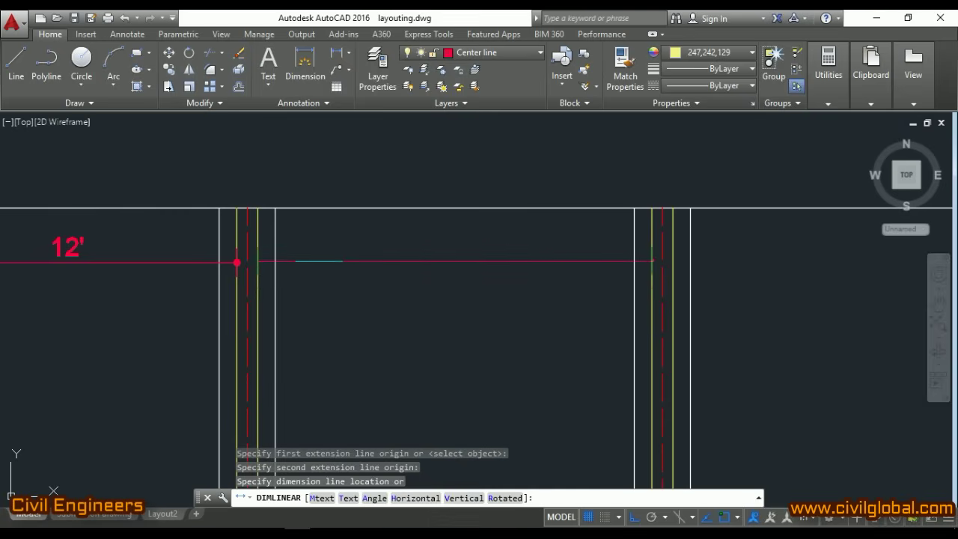
{"action": "left_click", "coordinate": [317, 262]}
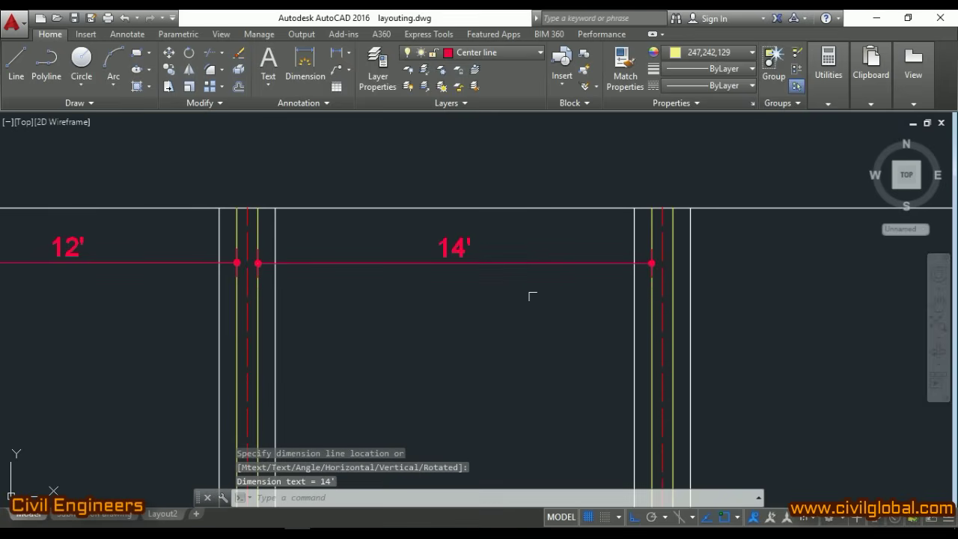
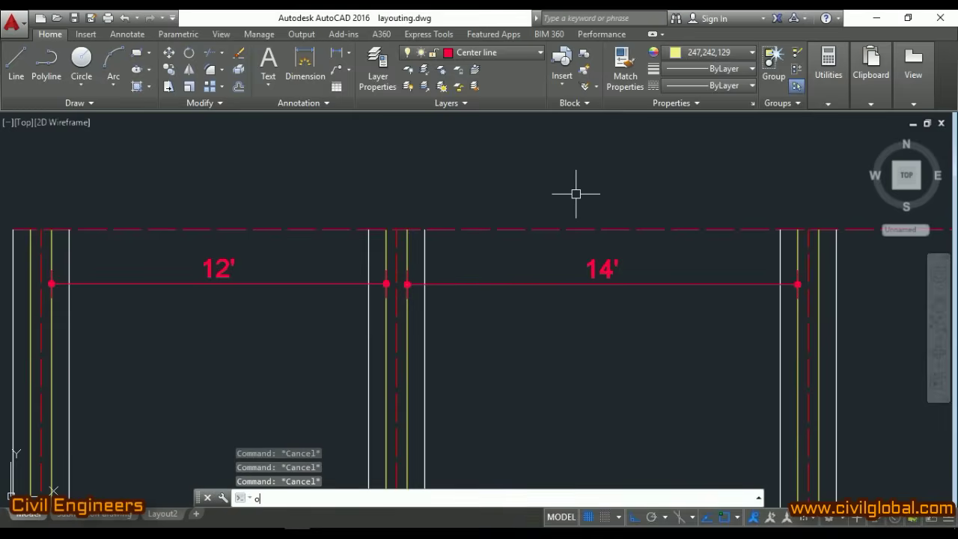
Offset the upper horizontal centre line by 1' to both sides to form its foundation lines, and exit the command
{"action": "key", "text": "Return"}
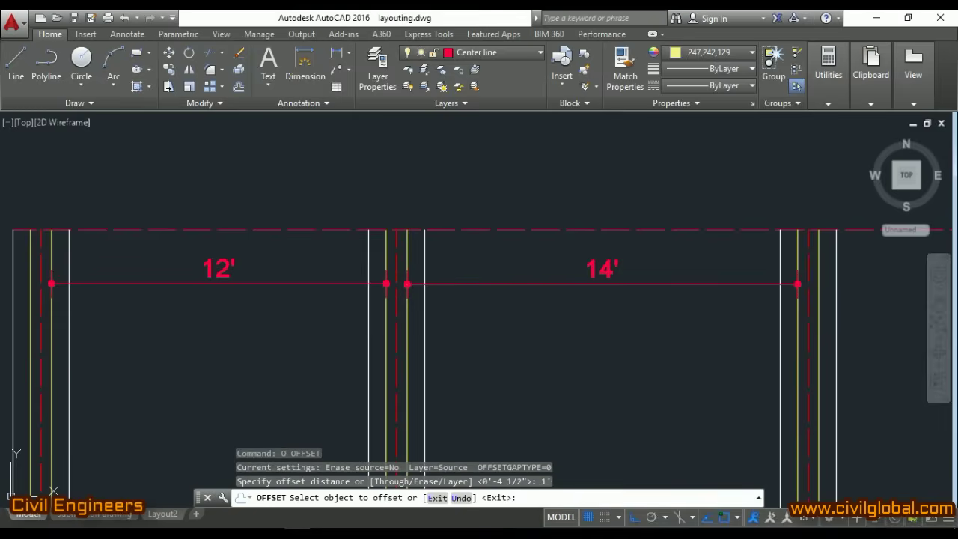
{"action": "left_click", "coordinate": [578, 229]}
{"action": "left_click", "coordinate": [567, 175]}
{"action": "left_click", "coordinate": [570, 230]}
{"action": "left_click", "coordinate": [559, 333]}
{"action": "key", "text": "Escape"}
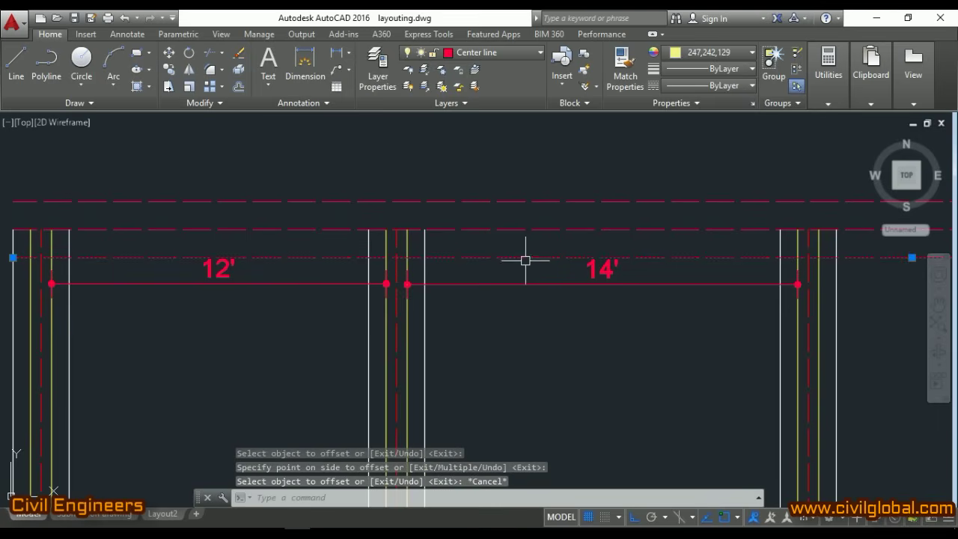
Set the two horizontal foundation lines to colour ByBlock and linetype ByLayer, and clear the selection
{"action": "left_click", "coordinate": [524, 257]}
{"action": "left_click", "coordinate": [543, 202]}
{"action": "left_click", "coordinate": [752, 53]}
{"action": "left_click", "coordinate": [703, 87]}
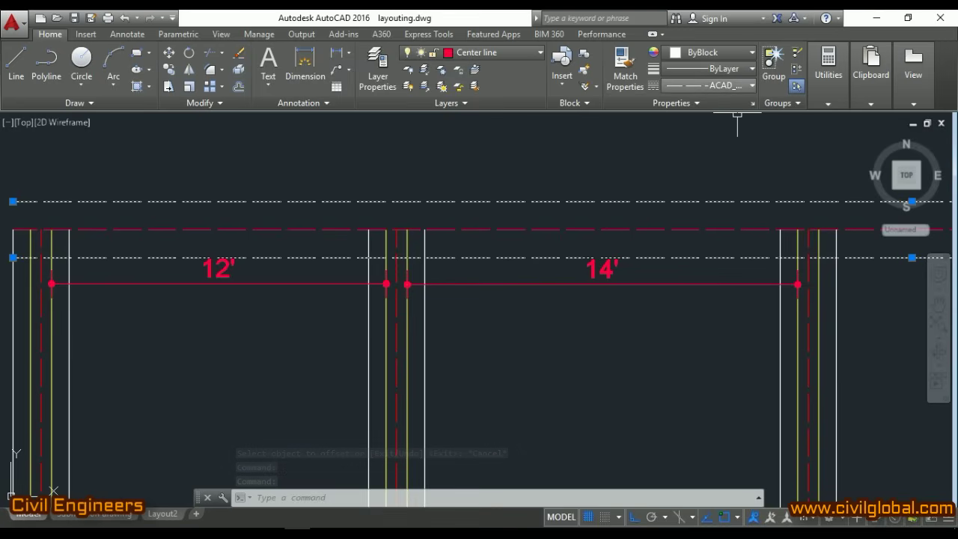
{"action": "left_click", "coordinate": [752, 86]}
{"action": "left_click", "coordinate": [704, 100]}
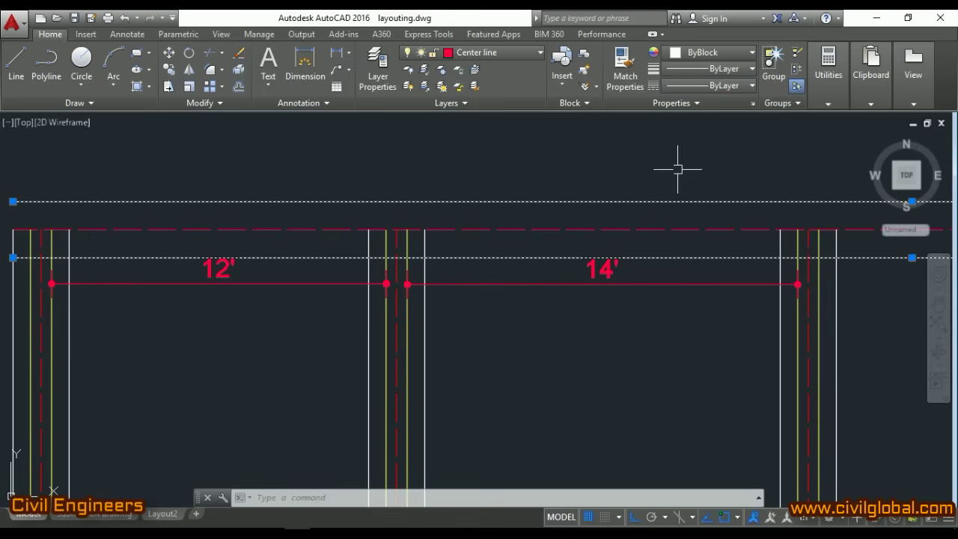
{"action": "key", "text": "Escape"}
{"action": "scroll", "coordinate": [549, 274], "scroll_direction": "down", "scroll_amount": 2}
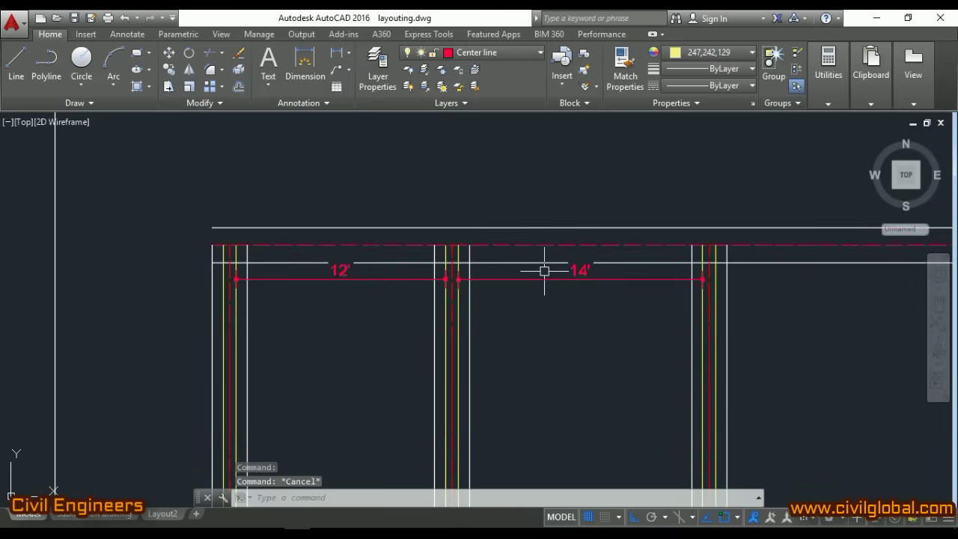
{"action": "key", "text": "Escape"}
{"action": "key", "text": "Escape"}
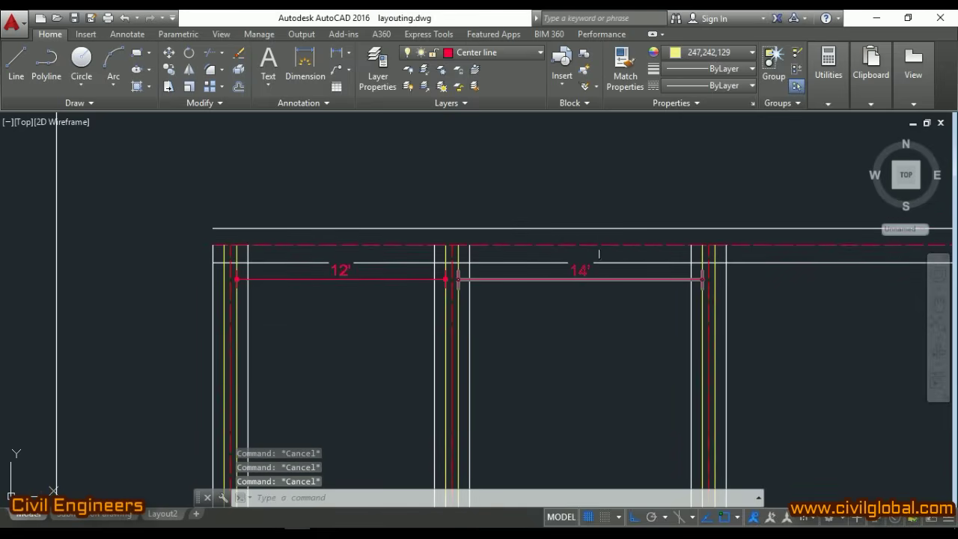
Erase the 14' and 12' room dimensions
{"action": "scroll", "coordinate": [599, 255], "scroll_direction": "up", "scroll_amount": 2}
{"action": "left_click", "coordinate": [618, 290]}
{"action": "key", "text": "Escape"}
{"action": "left_click", "coordinate": [585, 293]}
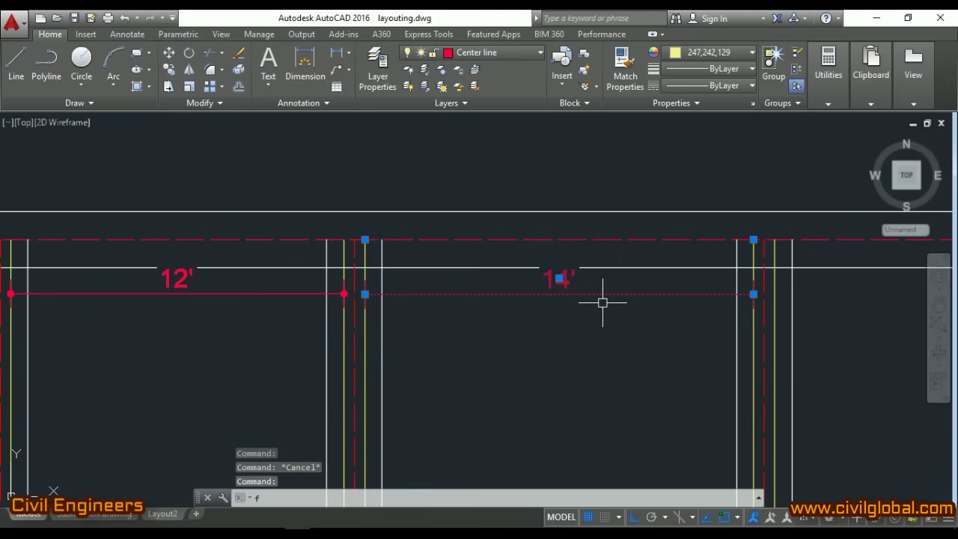
{"action": "key", "text": "Escape"}
{"action": "left_click", "coordinate": [586, 291]}
{"action": "type", "text": "E"}
{"action": "key", "text": "Return"}
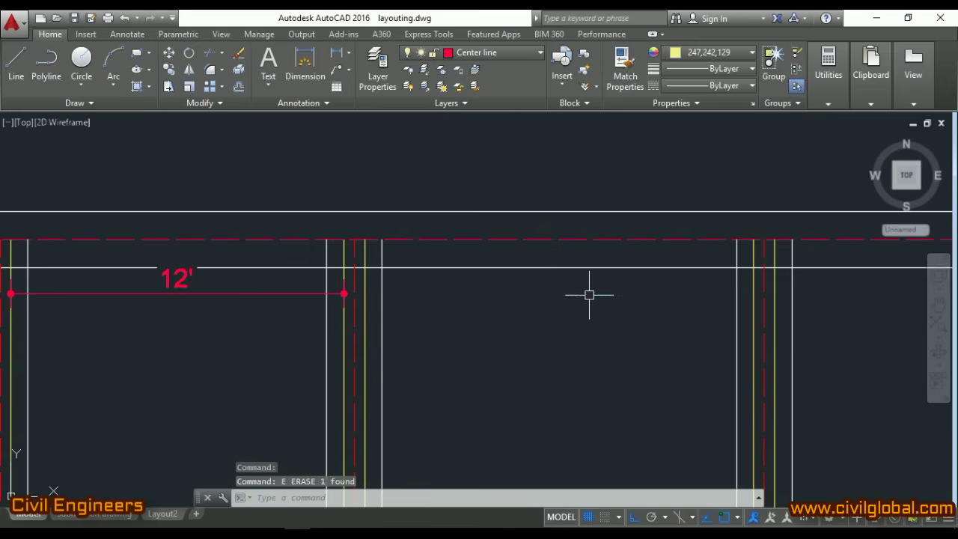
{"action": "left_click", "coordinate": [284, 294]}
{"action": "type", "text": "e"}
{"action": "key", "text": "Return"}
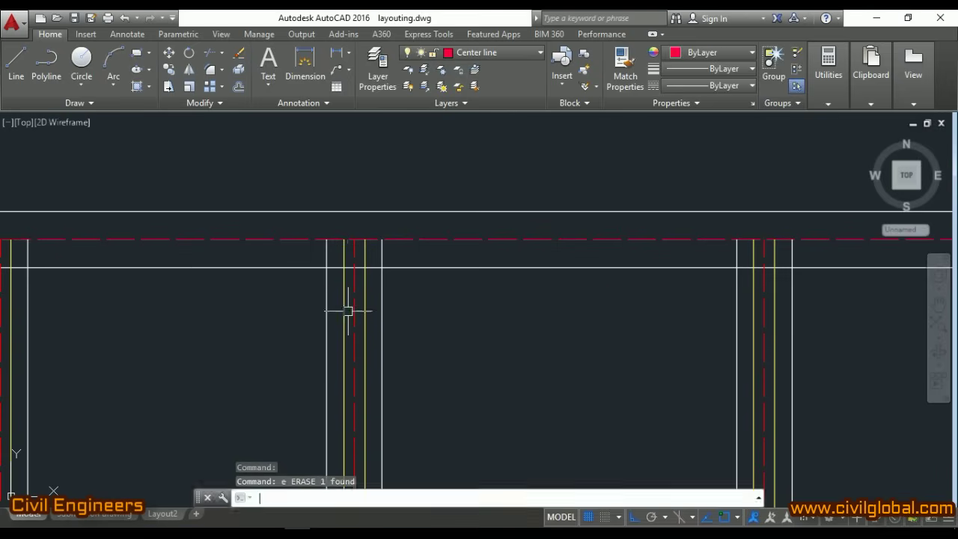
Offset the horizontal centre line by 4.5 to both sides to form its wall lines, and exit the command
{"action": "scroll", "coordinate": [434, 320], "scroll_direction": "down", "scroll_amount": 4}
{"action": "scroll", "coordinate": [460, 302], "scroll_direction": "up", "scroll_amount": 4}
{"action": "key", "text": "Escape"}
{"action": "key", "text": "Escape"}
{"action": "key", "text": "Escape"}
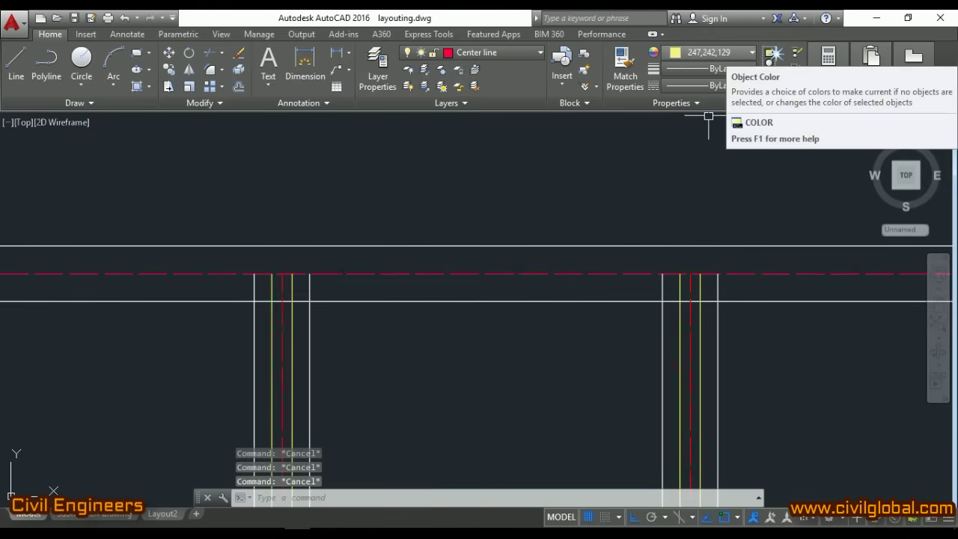
{"action": "type", "text": "o"}
{"action": "key", "text": "Return"}
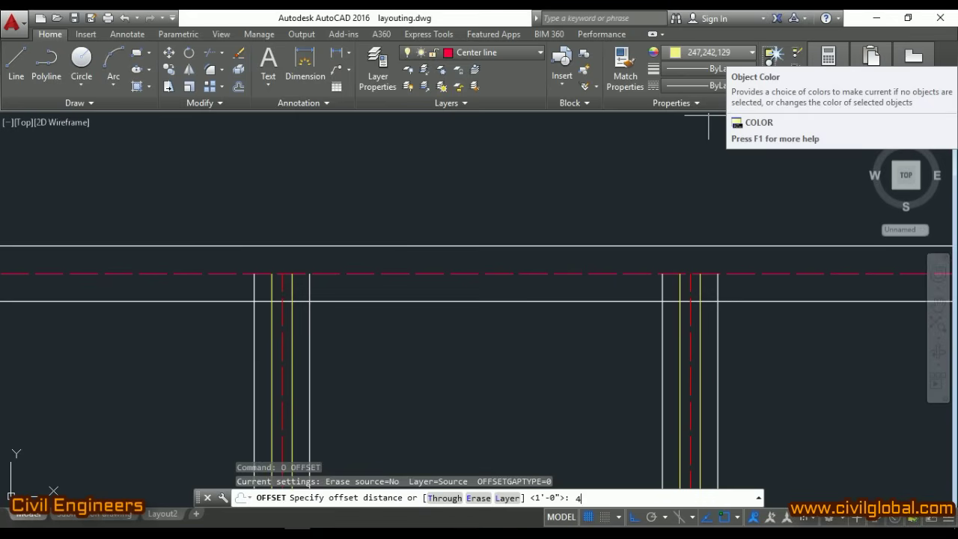
{"action": "key", "text": "Return"}
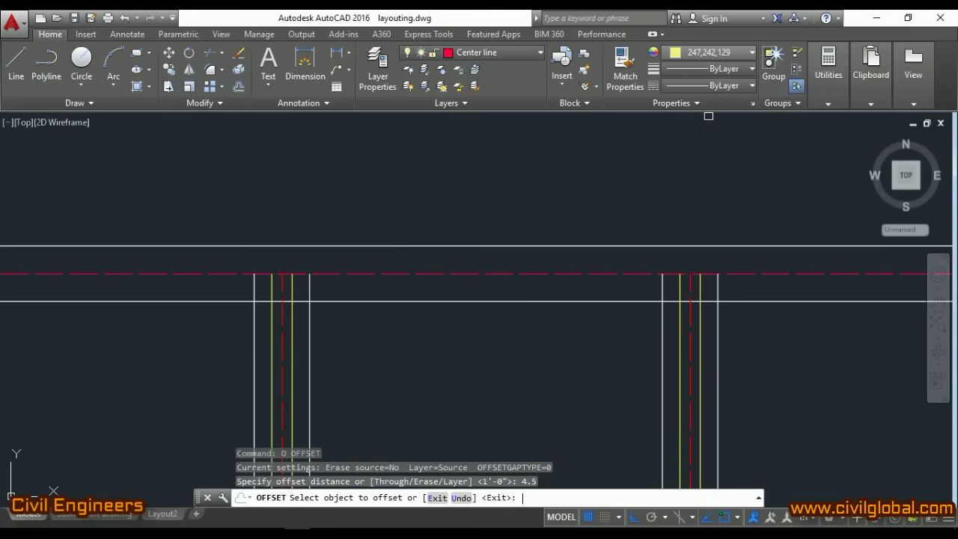
{"action": "left_click", "coordinate": [561, 275]}
{"action": "left_click", "coordinate": [552, 236]}
{"action": "left_click", "coordinate": [558, 273]}
{"action": "left_click", "coordinate": [560, 288]}
{"action": "key", "text": "Escape"}
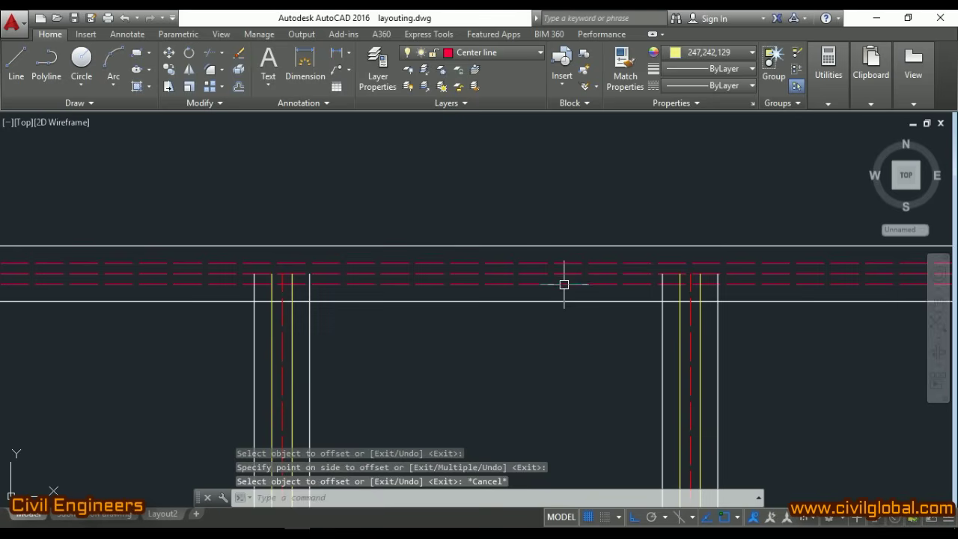
Set the two horizontal wall lines along the upper centre line to linetype ByLayer and colour yellow, and clear the selection
{"action": "left_click", "coordinate": [565, 284]}
{"action": "left_click", "coordinate": [563, 263]}
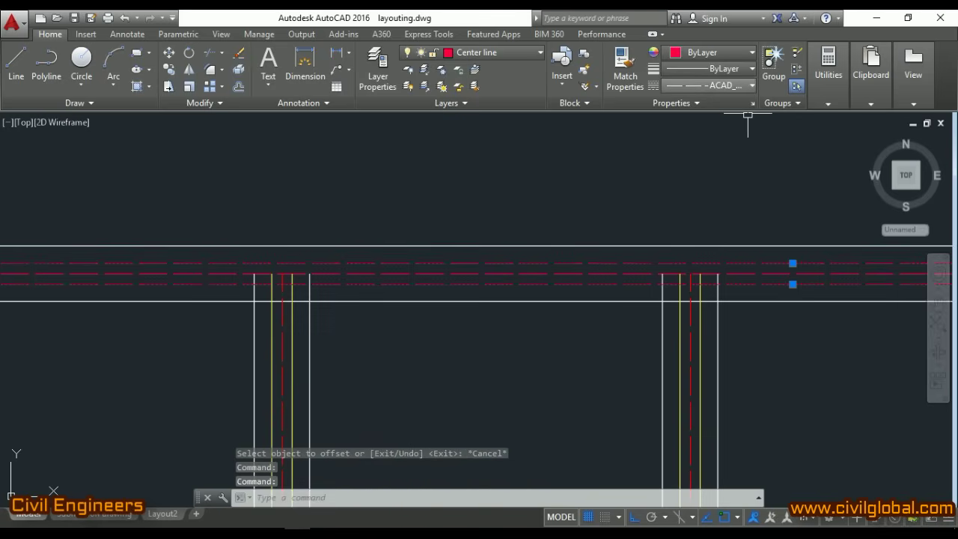
{"action": "left_click", "coordinate": [715, 85]}
{"action": "left_click", "coordinate": [711, 100]}
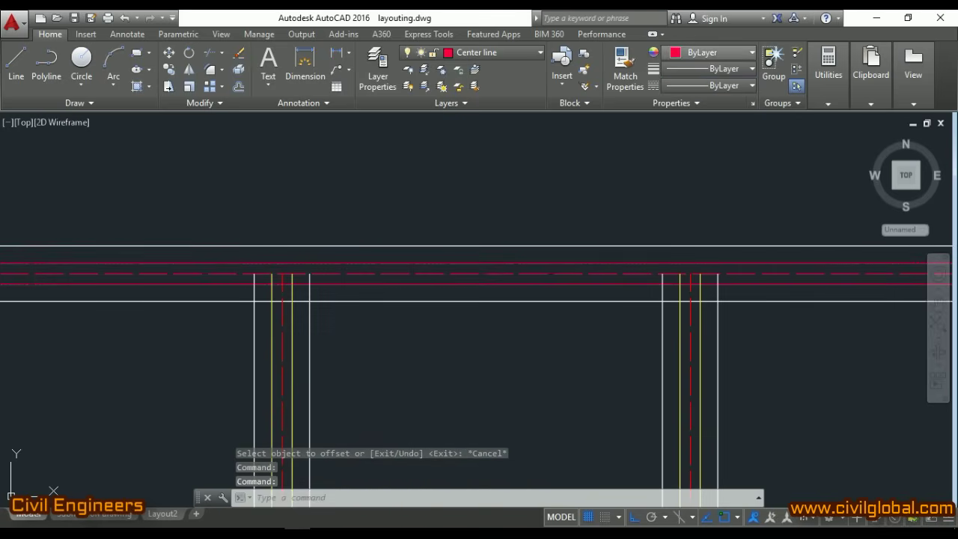
{"action": "left_click", "coordinate": [752, 52]}
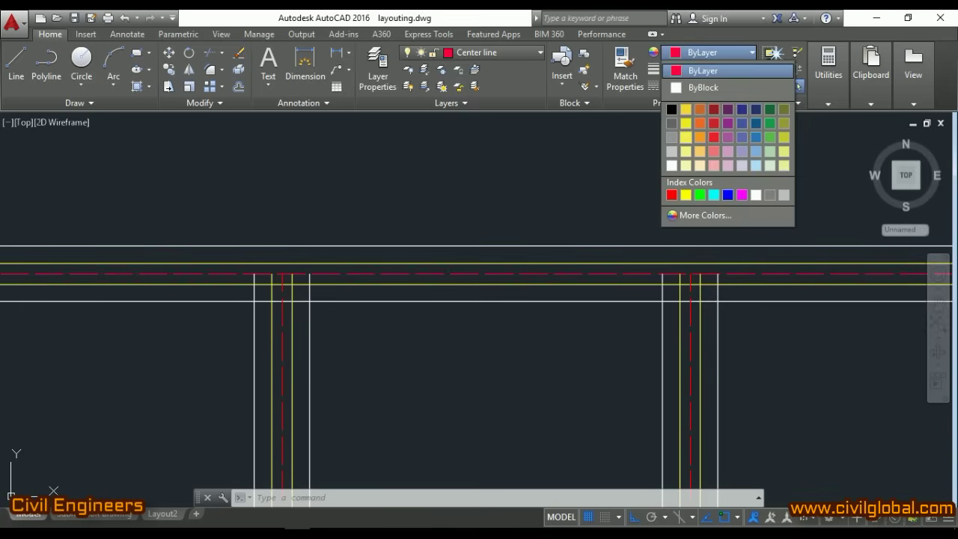
{"action": "left_click", "coordinate": [686, 123]}
{"action": "key", "text": "Escape"}
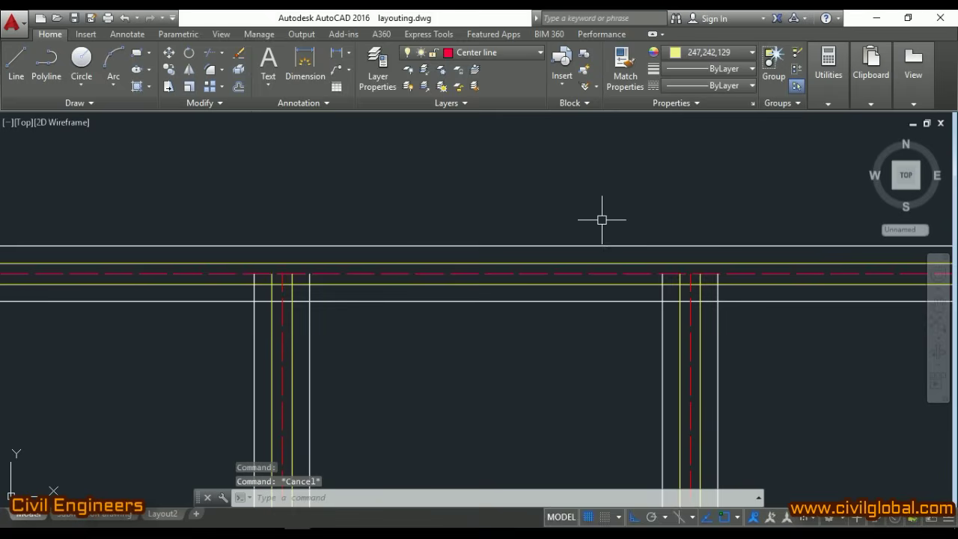
Extend the second vertical wall's centre, wall and foundation lines up to the uppermost horizontal foundation line
{"action": "scroll", "coordinate": [602, 220], "scroll_direction": "down", "scroll_amount": 2}
{"action": "scroll", "coordinate": [444, 248], "scroll_direction": "up", "scroll_amount": 5}
{"action": "key", "text": "Escape"}
{"action": "key", "text": "Escape"}
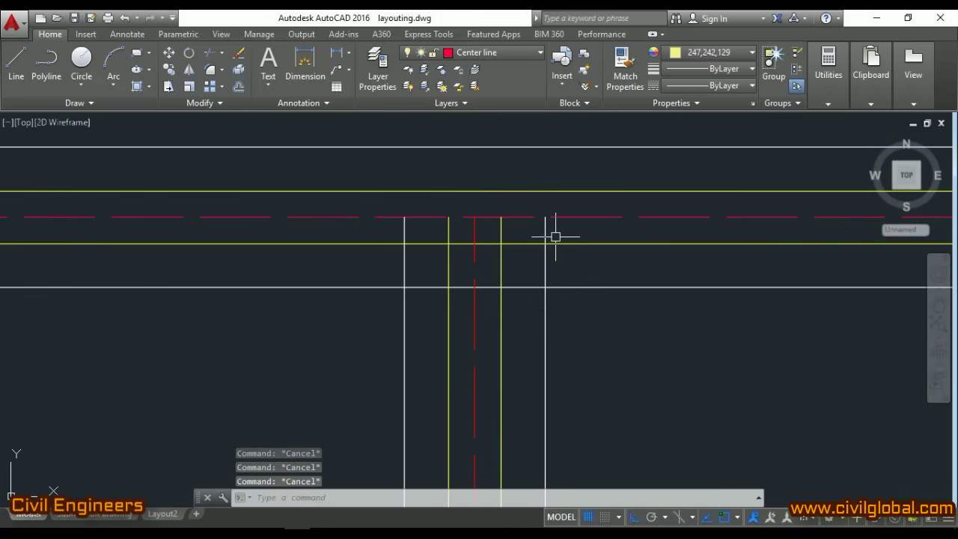
{"action": "type", "text": "ex"}
{"action": "key", "text": "Return"}
{"action": "key", "text": "Return"}
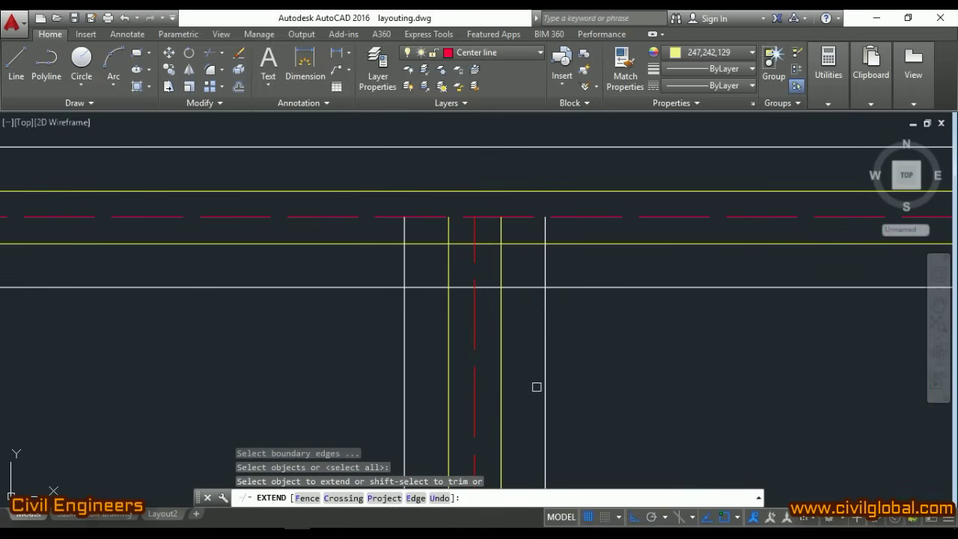
{"action": "left_click", "coordinate": [603, 325]}
{"action": "left_click", "coordinate": [350, 338]}
{"action": "left_click", "coordinate": [567, 226]}
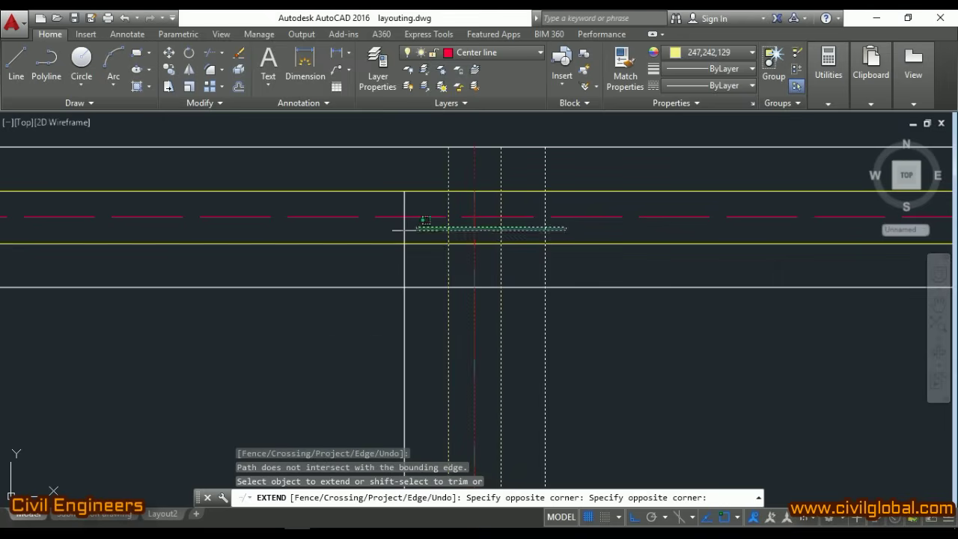
{"action": "left_click", "coordinate": [374, 229]}
{"action": "scroll", "coordinate": [322, 316], "scroll_direction": "down", "scroll_amount": 3}
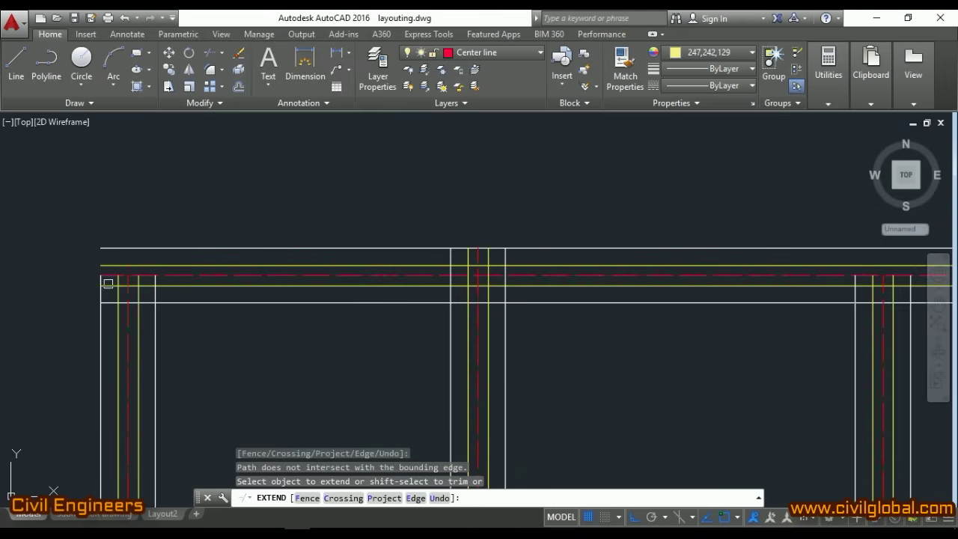
Extend the leftmost vertical wall's centre, wall and foundation lines up to the uppermost horizontal foundation line
{"action": "scroll", "coordinate": [108, 283], "scroll_direction": "up", "scroll_amount": 4}
{"action": "left_click", "coordinate": [261, 389]}
{"action": "left_click", "coordinate": [84, 334]}
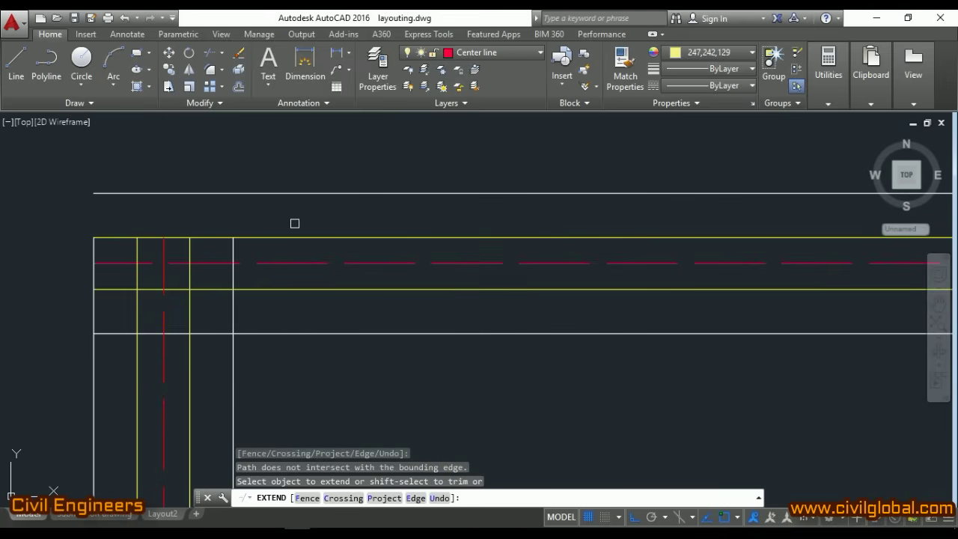
{"action": "left_click", "coordinate": [205, 250]}
{"action": "left_click", "coordinate": [90, 230]}
{"action": "scroll", "coordinate": [281, 236], "scroll_direction": "down", "scroll_amount": 3}
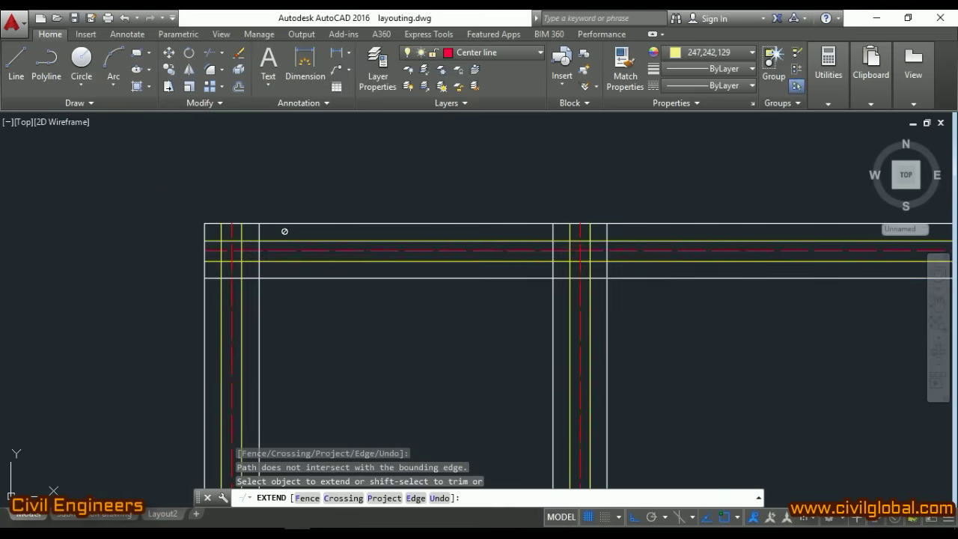
{"action": "scroll", "coordinate": [459, 254], "scroll_direction": "down", "scroll_amount": 2}
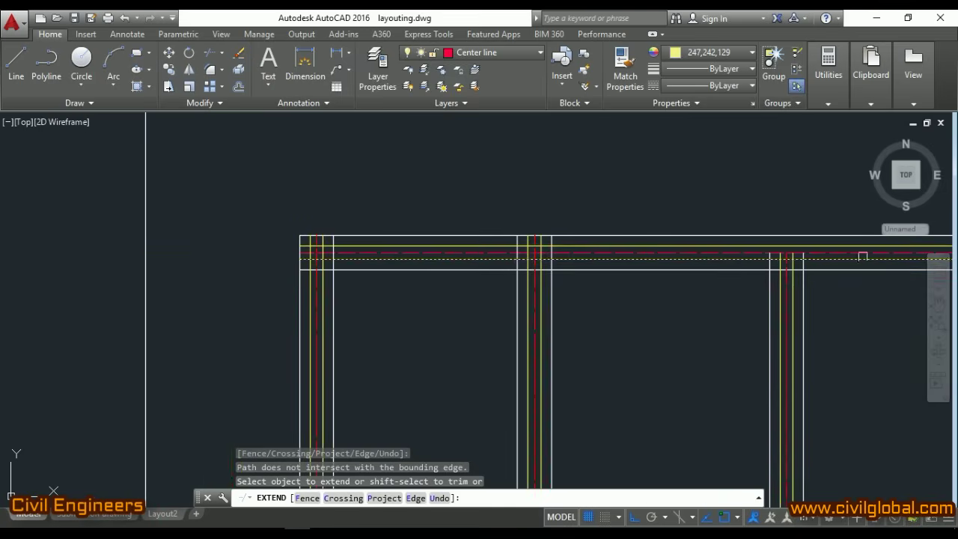
Extend the third vertical wall's lines up through the upper horizontal wall, and exit the Extend command
{"action": "scroll", "coordinate": [854, 257], "scroll_direction": "up", "scroll_amount": 4}
{"action": "left_click", "coordinate": [778, 322]}
{"action": "left_click", "coordinate": [568, 339]}
{"action": "left_click", "coordinate": [784, 349]}
{"action": "left_click", "coordinate": [616, 332]}
{"action": "scroll", "coordinate": [565, 230], "scroll_direction": "down", "scroll_amount": 4}
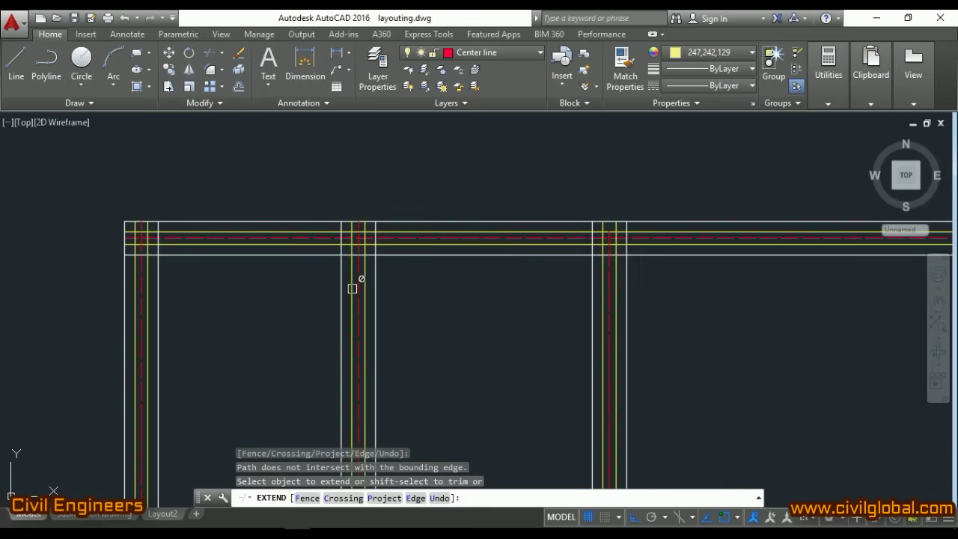
{"action": "key", "text": "Escape"}
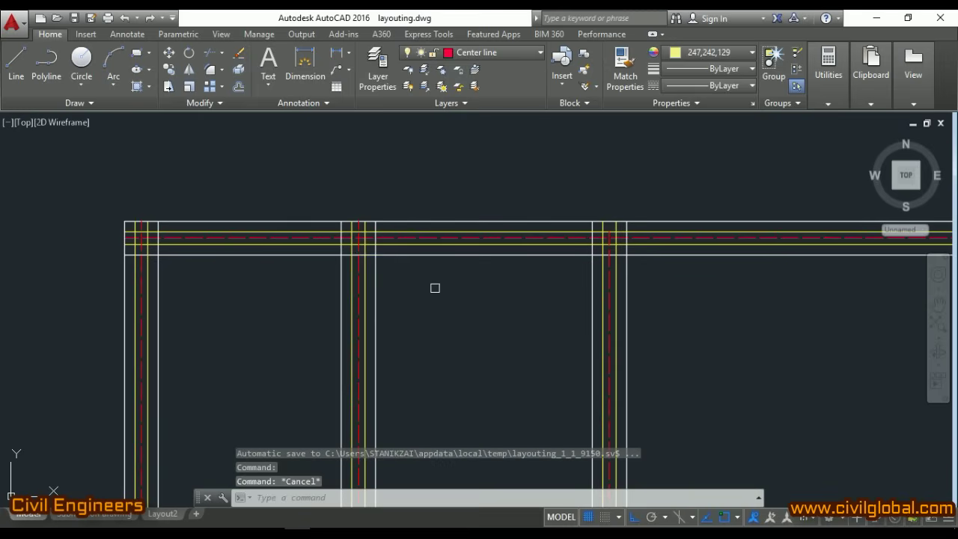
{"action": "scroll", "coordinate": [434, 263], "scroll_direction": "up", "scroll_amount": 2}
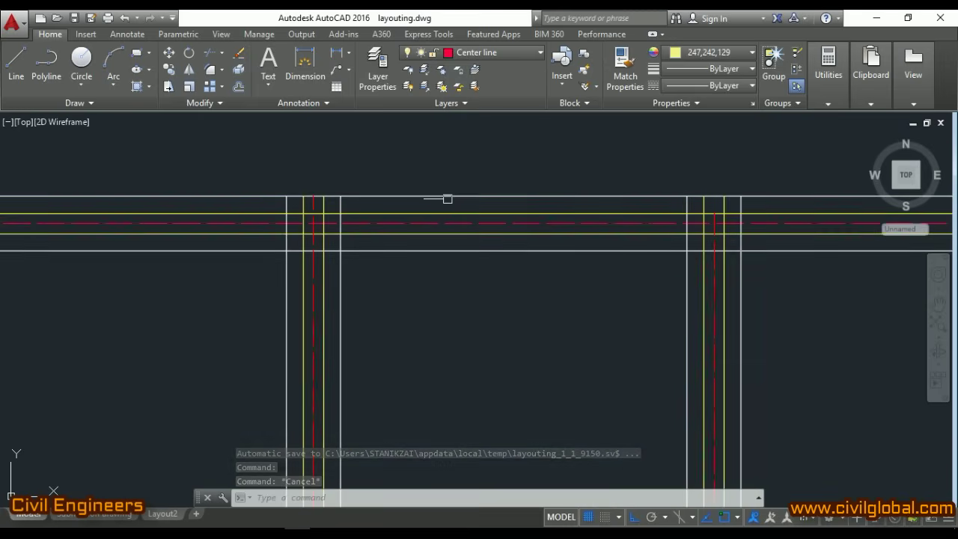
{"action": "scroll", "coordinate": [476, 247], "scroll_direction": "down", "scroll_amount": 2}
{"action": "key", "text": "Escape"}
{"action": "key", "text": "Escape"}
{"action": "key", "text": "Escape"}
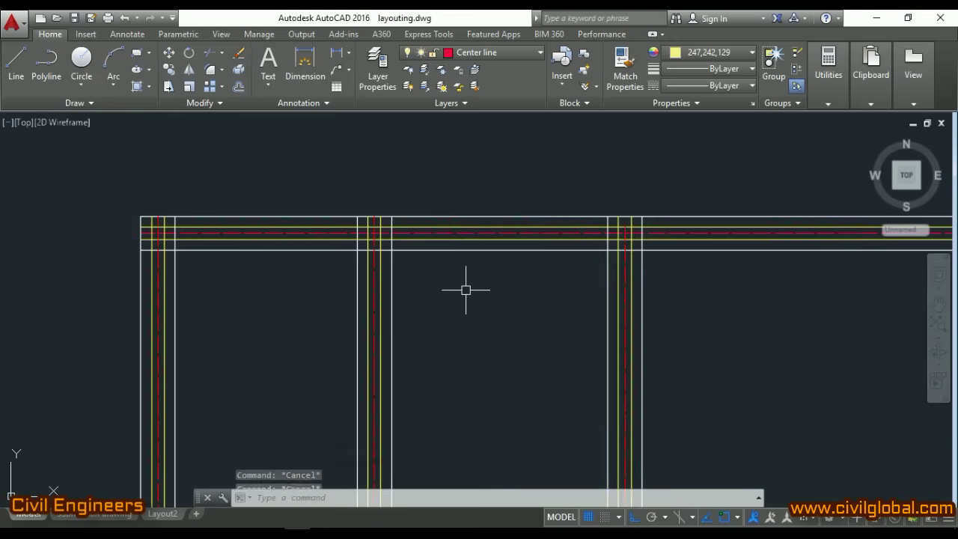
{"action": "scroll", "coordinate": [472, 232], "scroll_direction": "up", "scroll_amount": 2}
{"action": "left_click", "coordinate": [472, 226]}
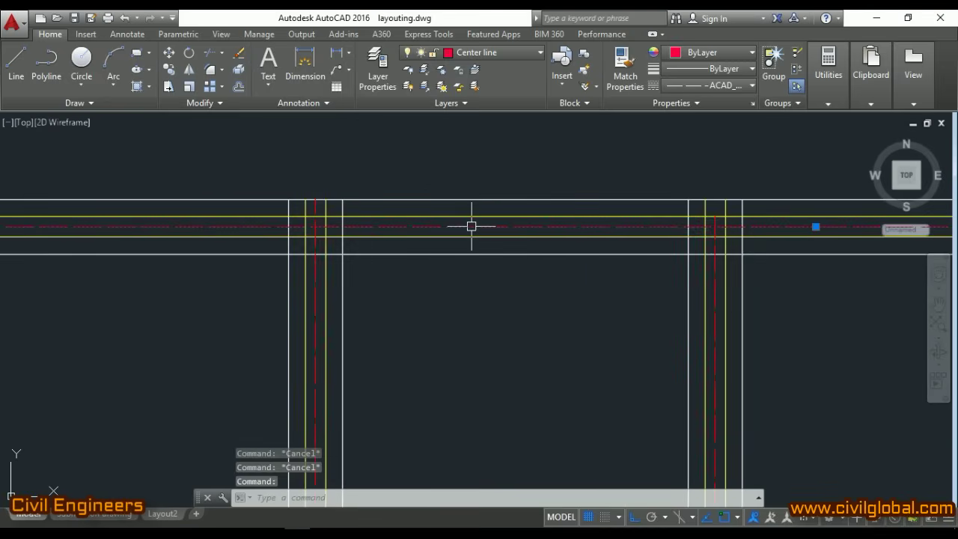
{"action": "key", "text": "Escape"}
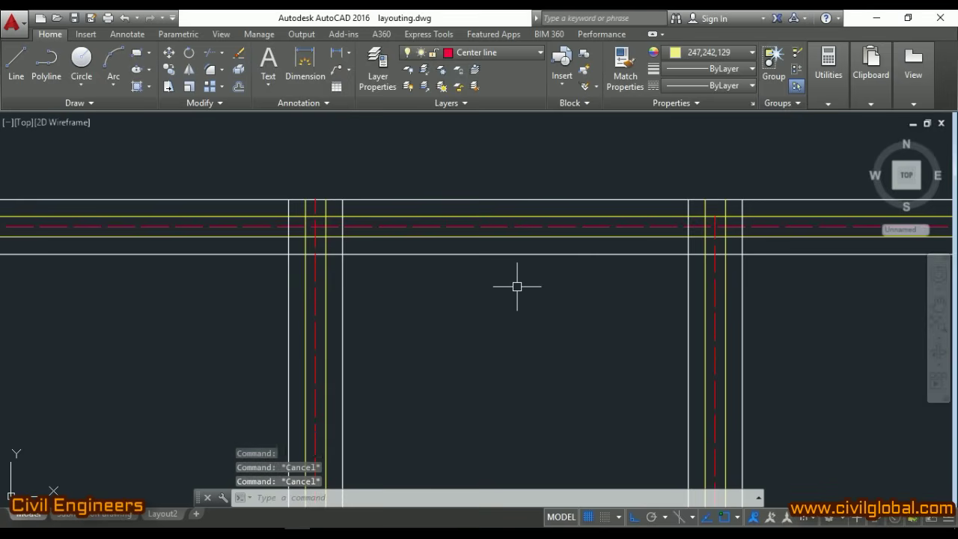
Offset the upper horizontal centre line downward by 15'9 to form the next horizontal centre line, and exit the command
{"action": "type", "text": "o"}
{"action": "key", "text": "Return"}
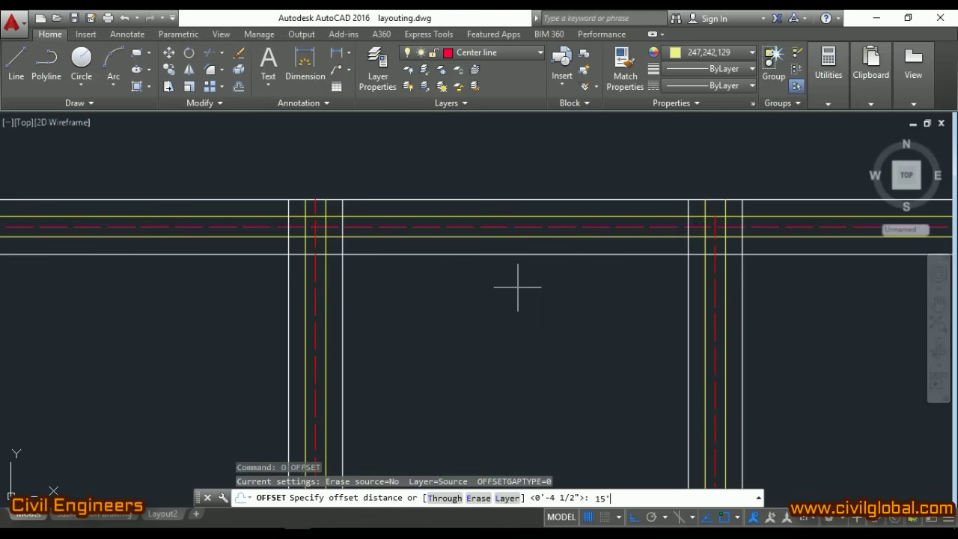
{"action": "key", "text": "Return"}
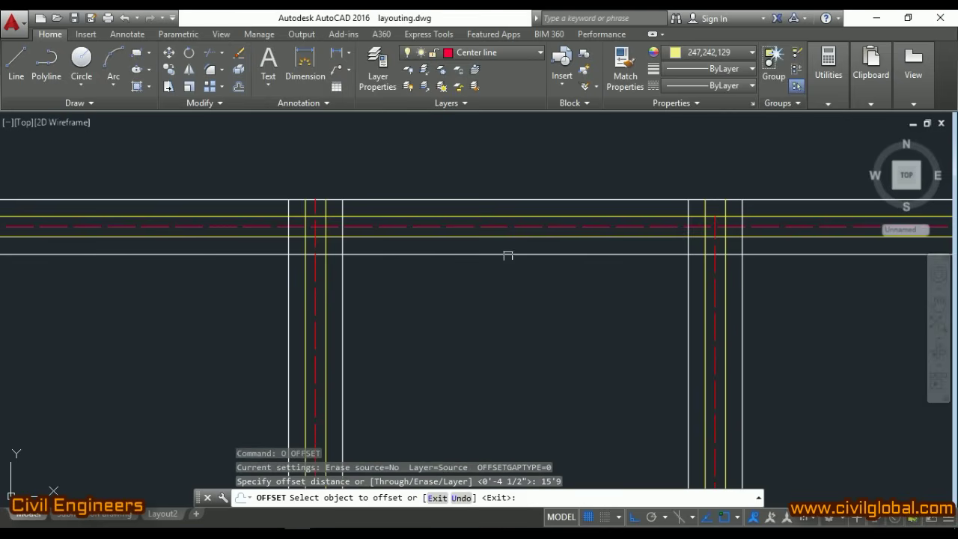
{"action": "left_click", "coordinate": [467, 225]}
{"action": "scroll", "coordinate": [475, 218], "scroll_direction": "down", "scroll_amount": 3}
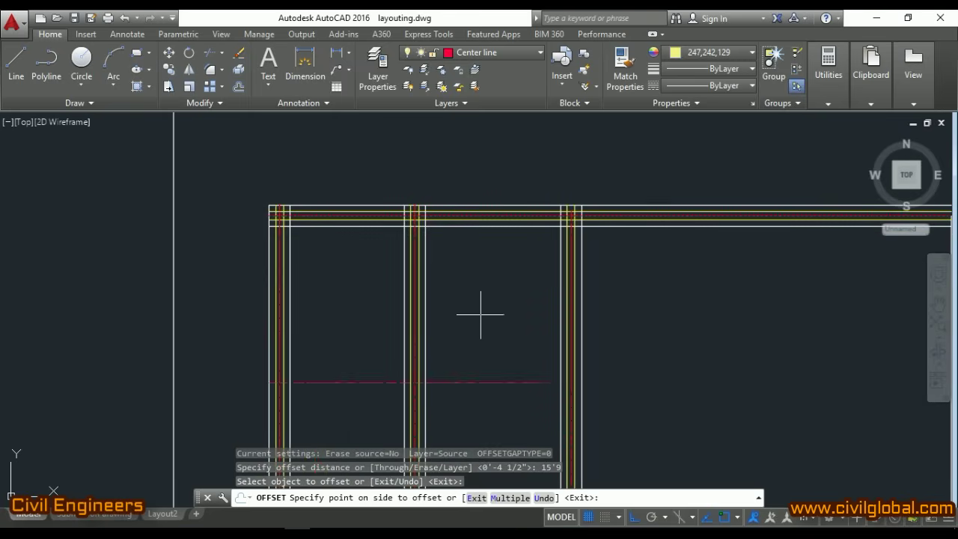
{"action": "left_click", "coordinate": [484, 418]}
{"action": "scroll", "coordinate": [494, 411], "scroll_direction": "up", "scroll_amount": 1}
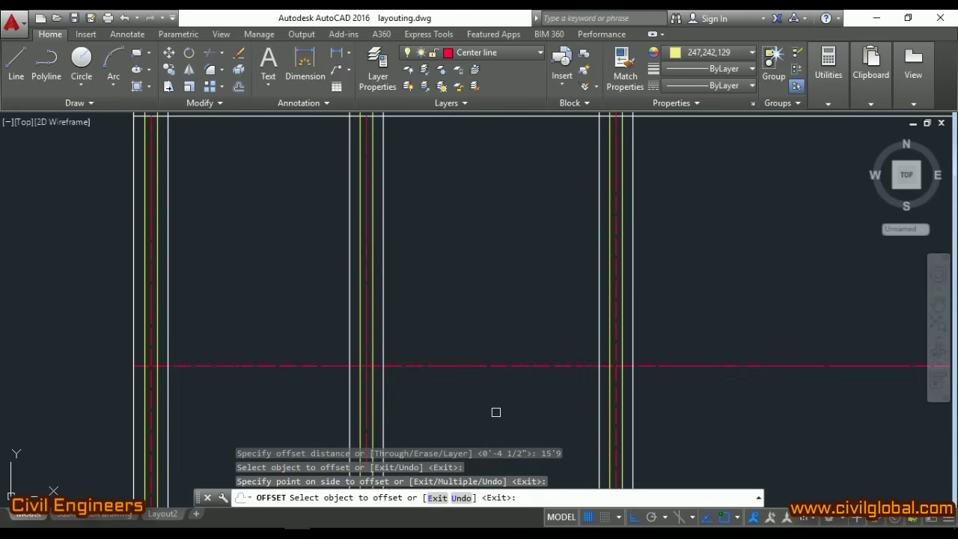
{"action": "key", "text": "Escape"}
Offset the lower horizontal centre line by 1' to both sides to form its foundation lines, and exit the command
{"action": "type", "text": "o"}
{"action": "key", "text": "Return"}
{"action": "type", "text": "1'"}
{"action": "key", "text": "Return"}
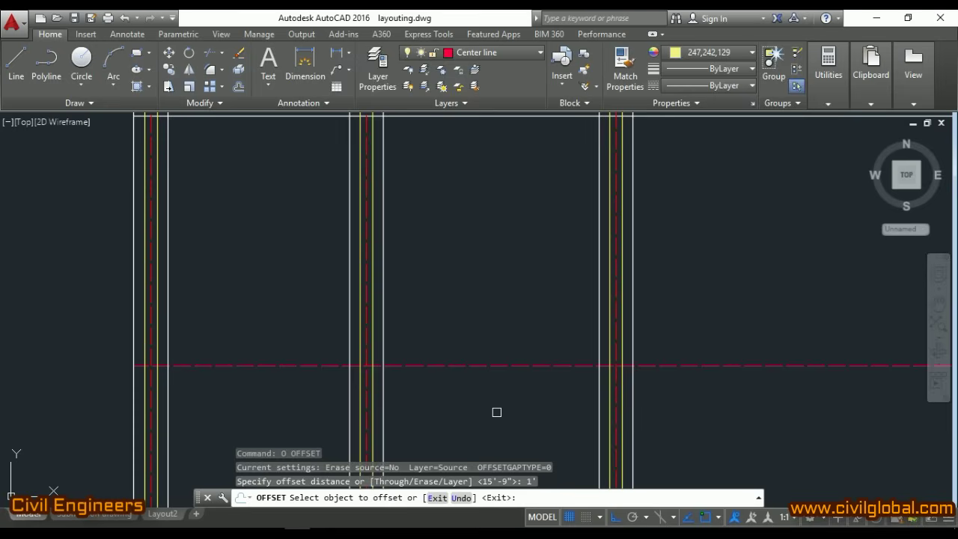
{"action": "left_click", "coordinate": [494, 366]}
{"action": "left_click", "coordinate": [487, 379]}
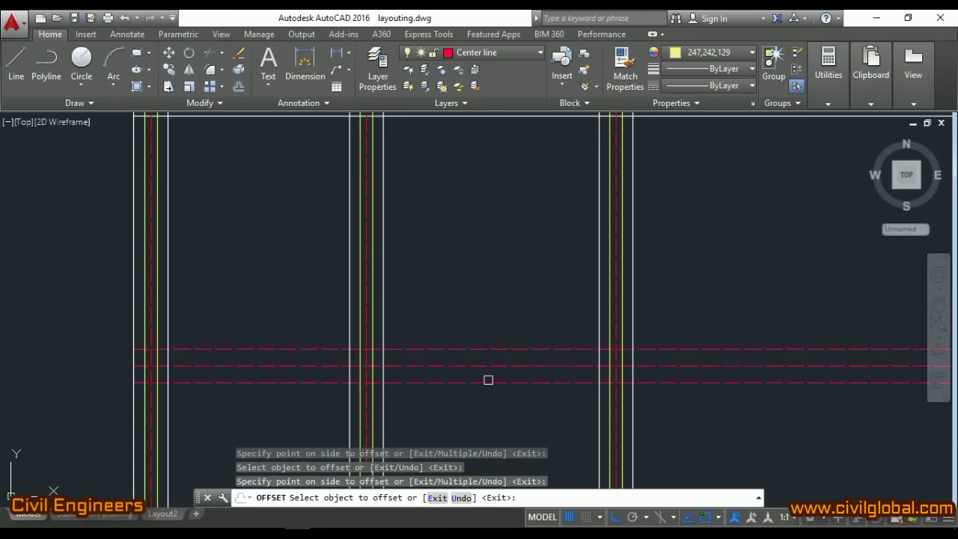
{"action": "key", "text": "Return"}
Set the lower centre line's two foundation lines to colour ByBlock and a solid linetype, and clear the selection
{"action": "left_click", "coordinate": [479, 349]}
{"action": "left_click", "coordinate": [484, 382]}
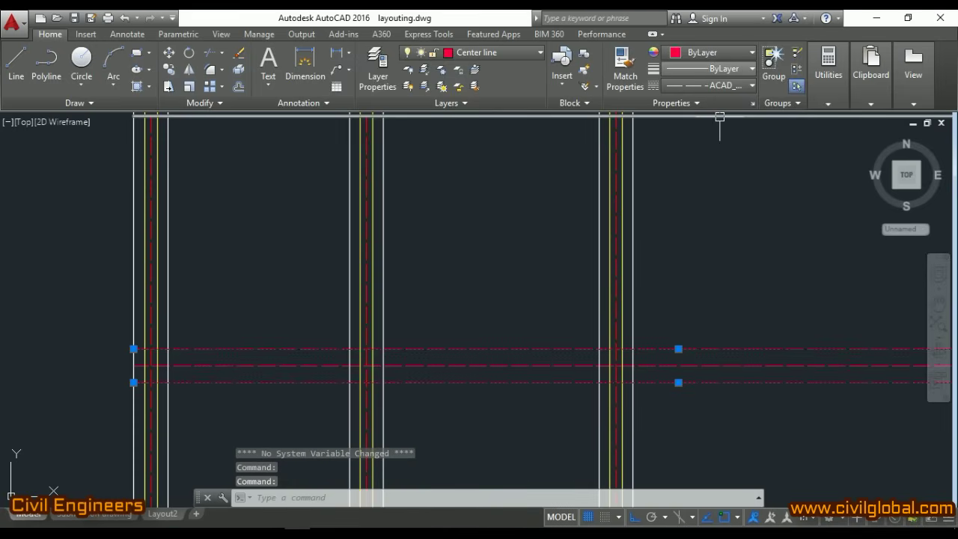
{"action": "left_click", "coordinate": [715, 68]}
{"action": "left_click", "coordinate": [712, 52]}
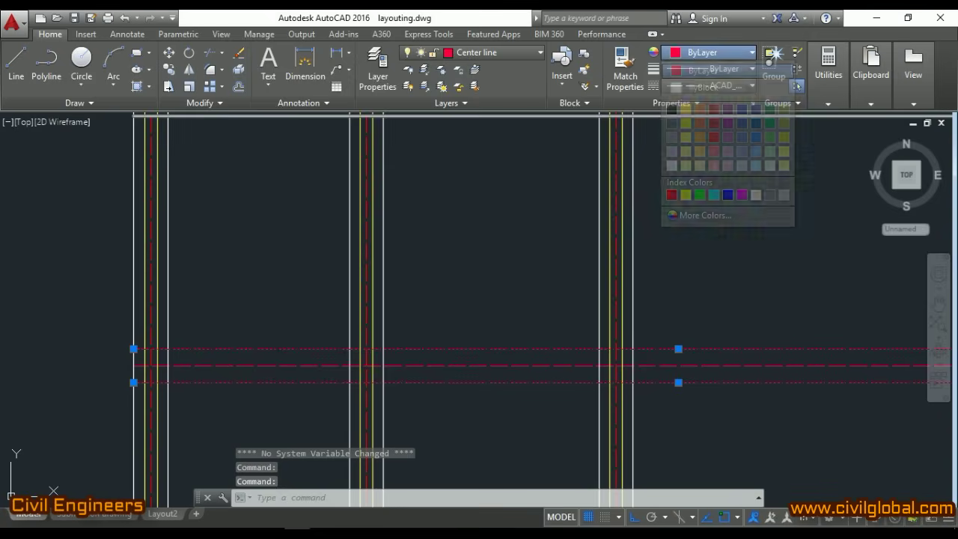
{"action": "left_click", "coordinate": [707, 84]}
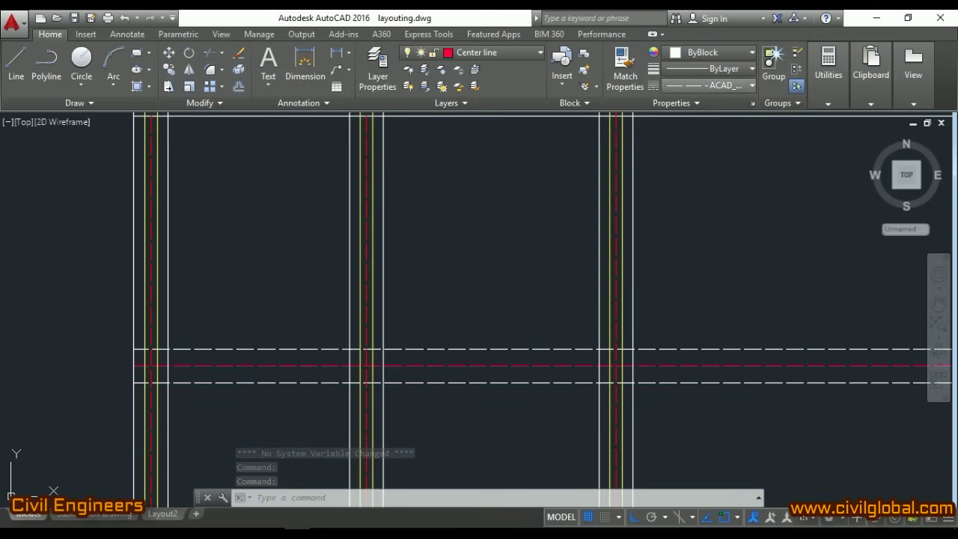
{"action": "left_click", "coordinate": [712, 85]}
{"action": "key", "text": "Escape"}
{"action": "key", "text": "Escape"}
{"action": "key", "text": "Escape"}
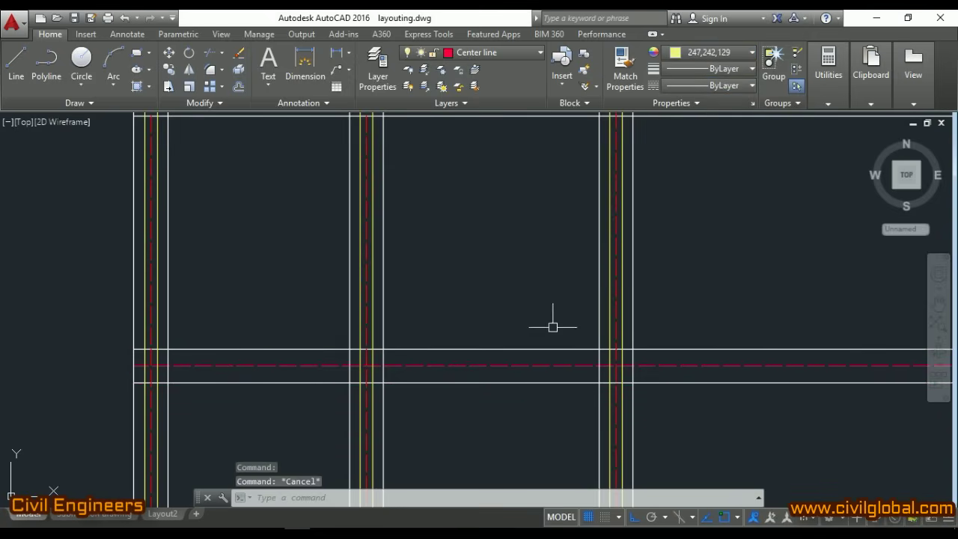
Offset the lower horizontal centre line by 4.5 to both sides to form its wall lines, and exit the command
{"action": "scroll", "coordinate": [530, 377], "scroll_direction": "up", "scroll_amount": 4}
{"action": "key", "text": "Escape"}
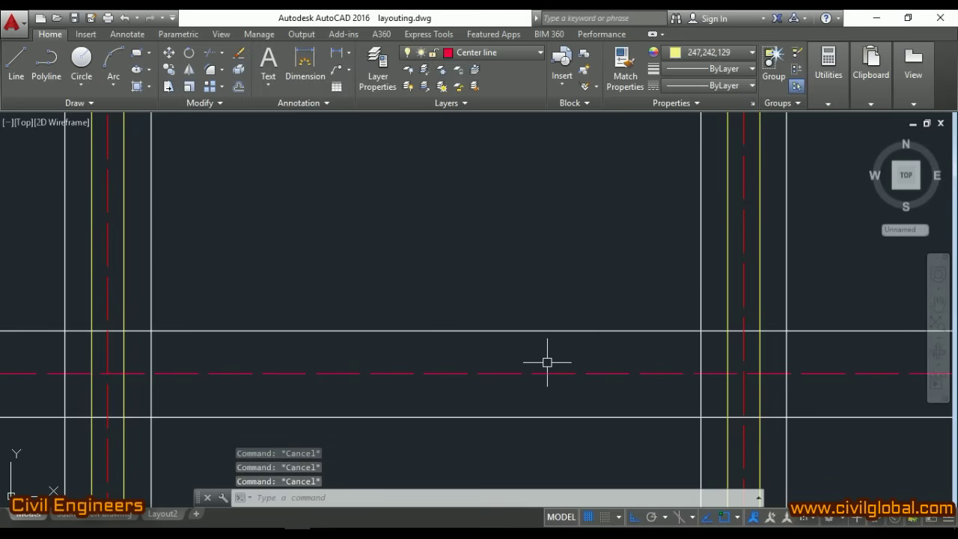
{"action": "type", "text": "o"}
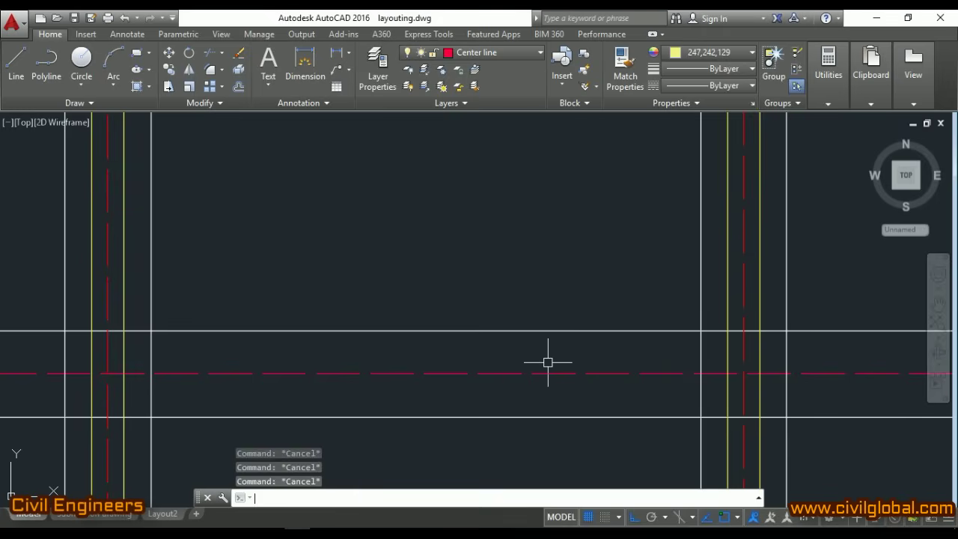
{"action": "key", "text": "Return"}
{"action": "type", "text": "4.5"}
{"action": "key", "text": "Return"}
{"action": "left_click", "coordinate": [562, 374]}
{"action": "left_click", "coordinate": [528, 273]}
{"action": "left_click", "coordinate": [524, 373]}
{"action": "left_click", "coordinate": [533, 407]}
{"action": "key", "text": "Escape"}
Set the lower centre line's two wall lines to yellow 241,235,31 and a solid linetype, and clear the selection
{"action": "left_click", "coordinate": [524, 389]}
{"action": "left_click", "coordinate": [522, 357]}
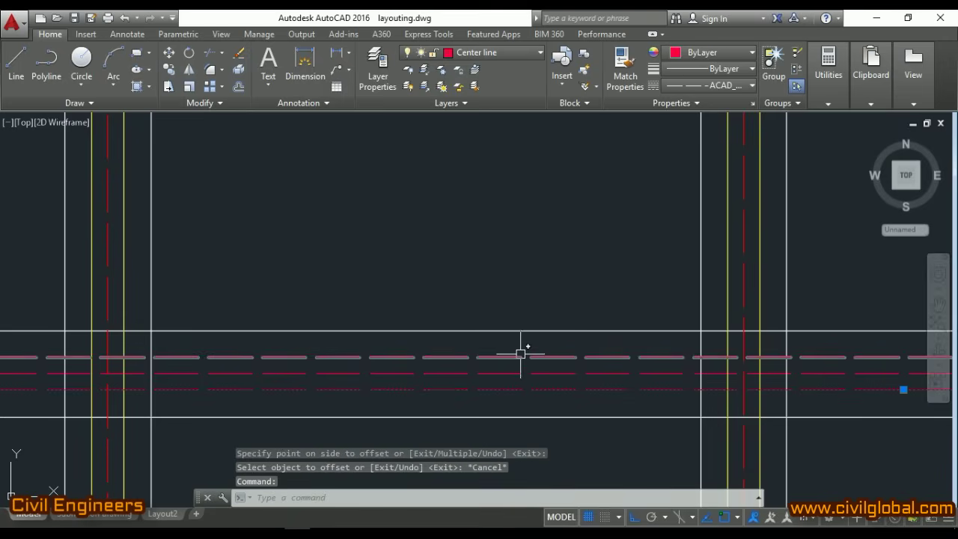
{"action": "left_click", "coordinate": [711, 53]}
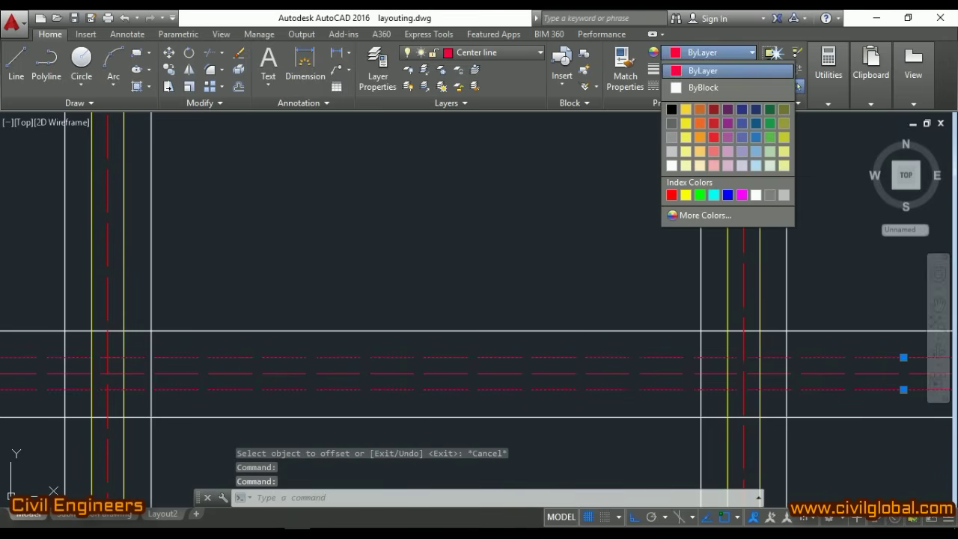
{"action": "left_click", "coordinate": [686, 109]}
{"action": "left_click", "coordinate": [707, 84]}
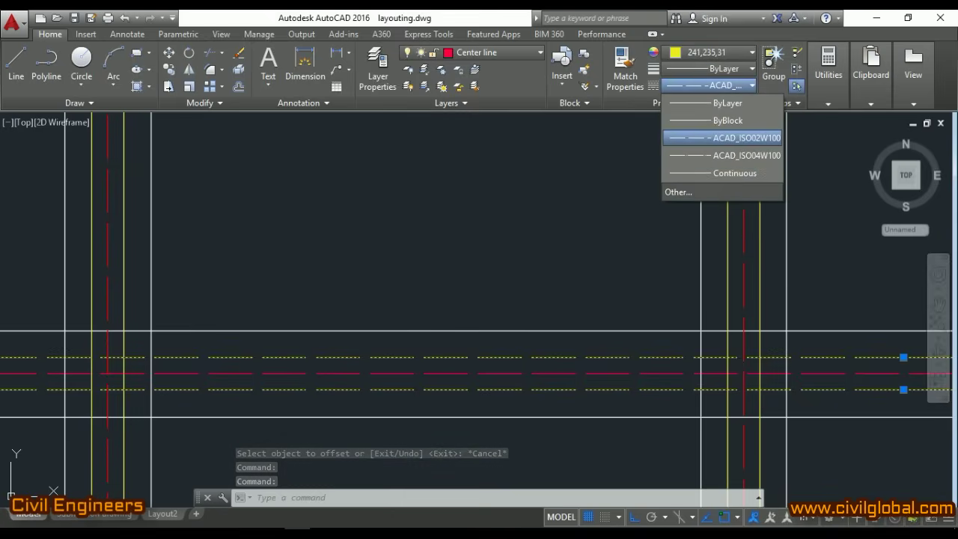
{"action": "left_click", "coordinate": [727, 138]}
{"action": "key", "text": "Escape"}
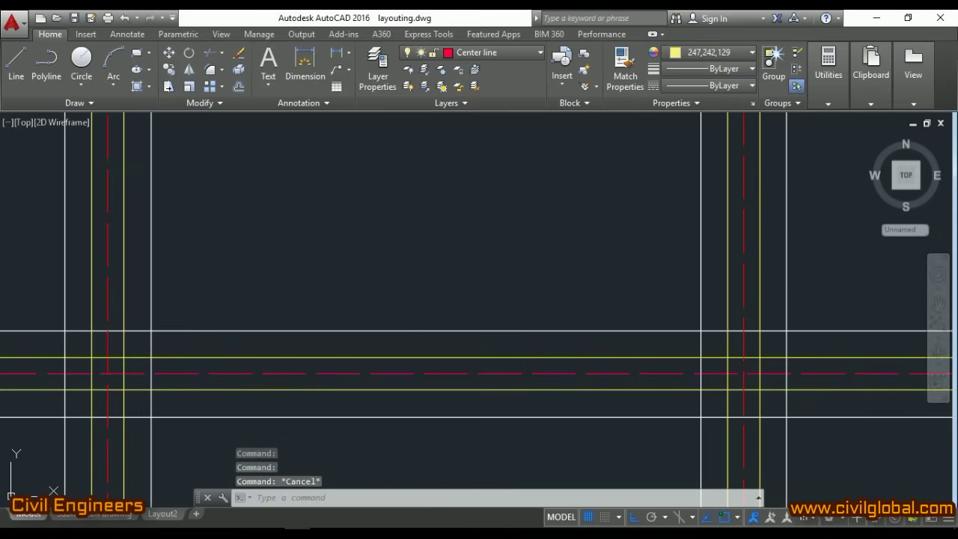
{"action": "scroll", "coordinate": [565, 359], "scroll_direction": "down", "scroll_amount": 3}
{"action": "scroll", "coordinate": [564, 356], "scroll_direction": "down", "scroll_amount": 4}
{"action": "scroll", "coordinate": [562, 350], "scroll_direction": "up", "scroll_amount": 4}
{"action": "key", "text": "Escape"}
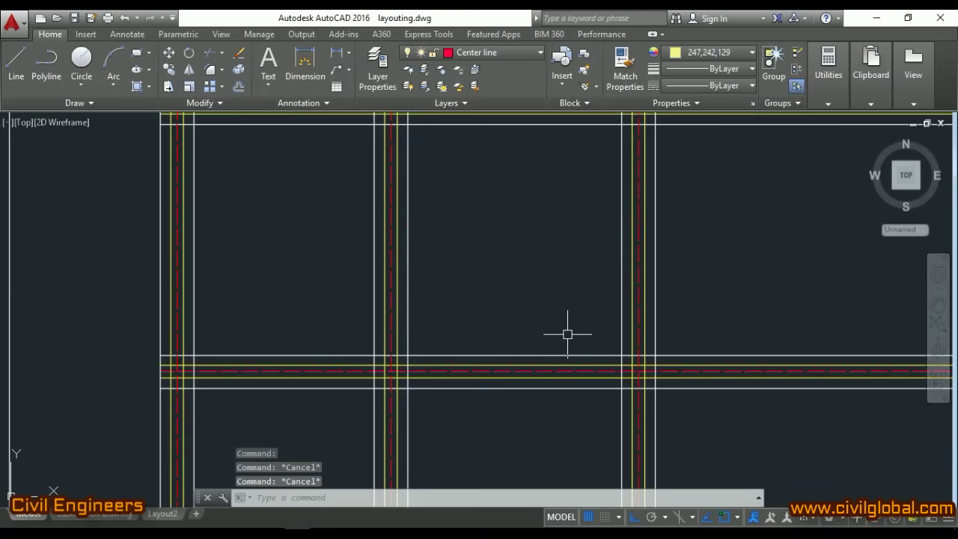
{"action": "scroll", "coordinate": [562, 322], "scroll_direction": "down", "scroll_amount": 2}
{"action": "scroll", "coordinate": [536, 289], "scroll_direction": "up", "scroll_amount": 4}
{"action": "key", "text": "Escape"}
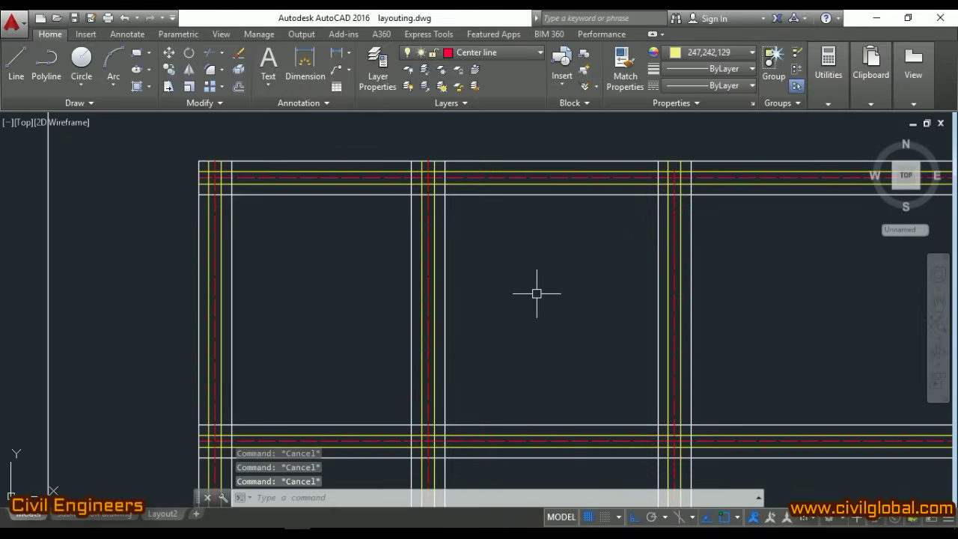
Add a vertical linear dimension between the inner faces of the second room's upper and lower walls, and exit the command
{"action": "type", "text": "dli"}
{"action": "key", "text": "Return"}
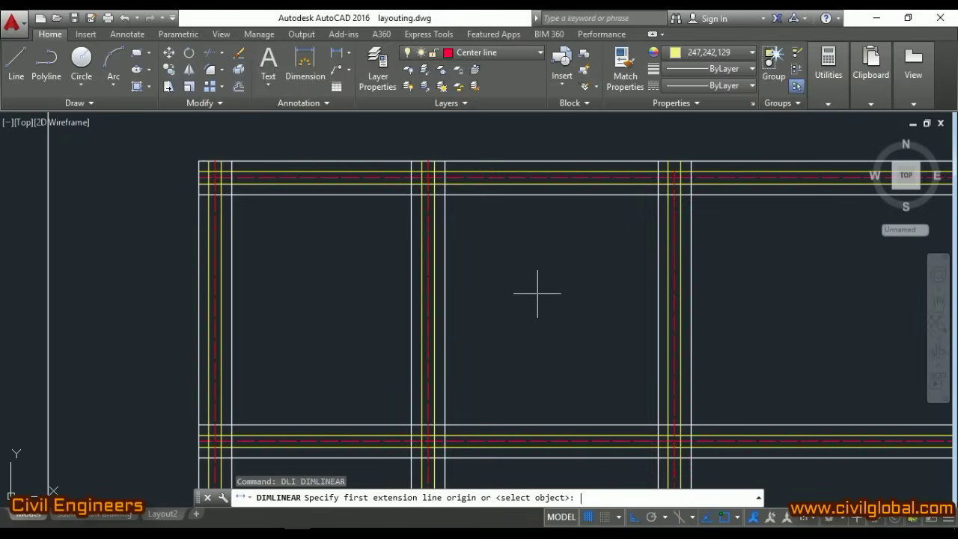
{"action": "scroll", "coordinate": [455, 456], "scroll_direction": "up", "scroll_amount": 3}
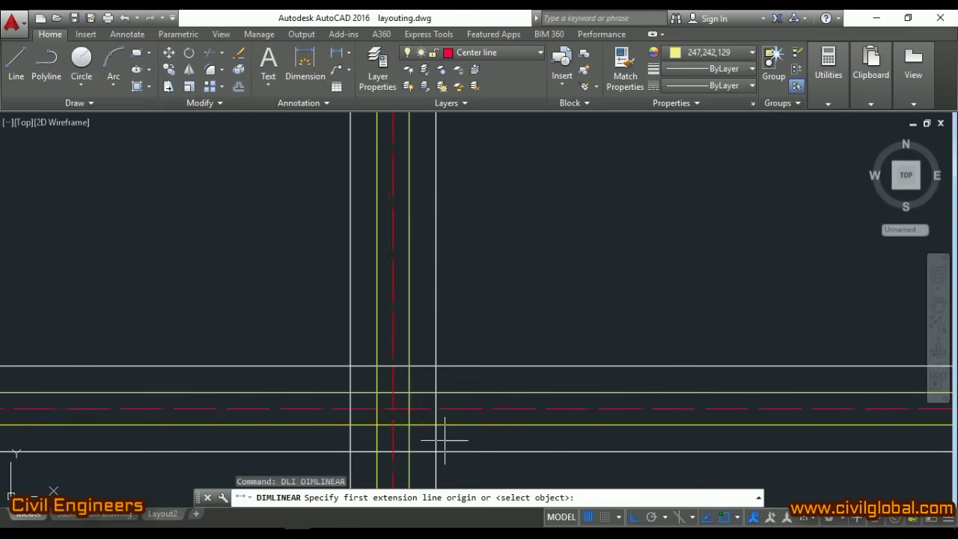
{"action": "left_click", "coordinate": [436, 392]}
{"action": "scroll", "coordinate": [436, 395], "scroll_direction": "down", "scroll_amount": 3}
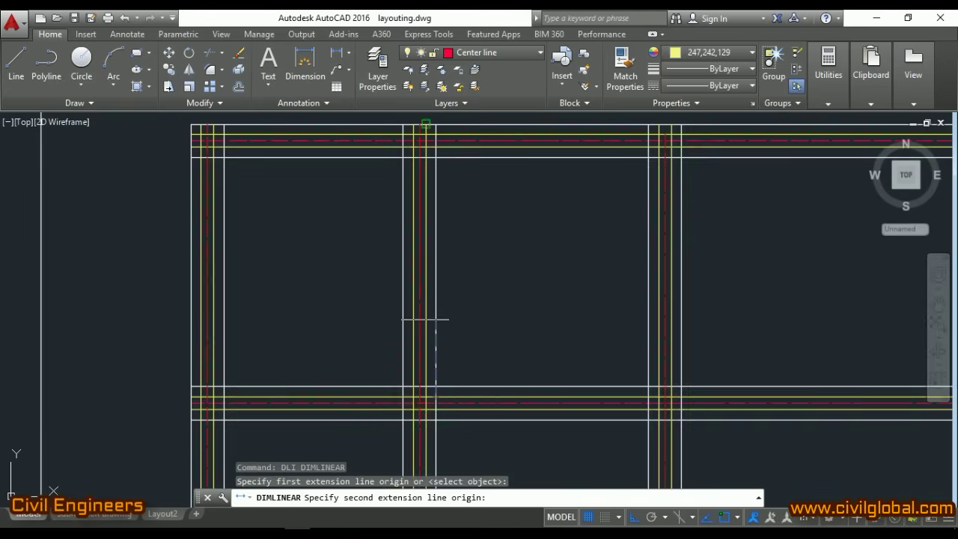
{"action": "scroll", "coordinate": [436, 134], "scroll_direction": "up", "scroll_amount": 4}
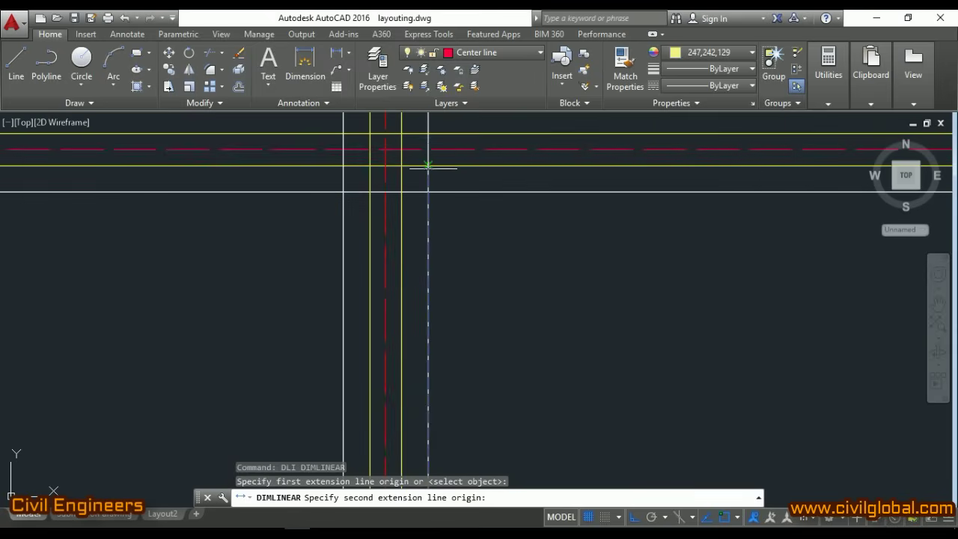
{"action": "left_click", "coordinate": [429, 165]}
{"action": "scroll", "coordinate": [428, 166], "scroll_direction": "down", "scroll_amount": 3}
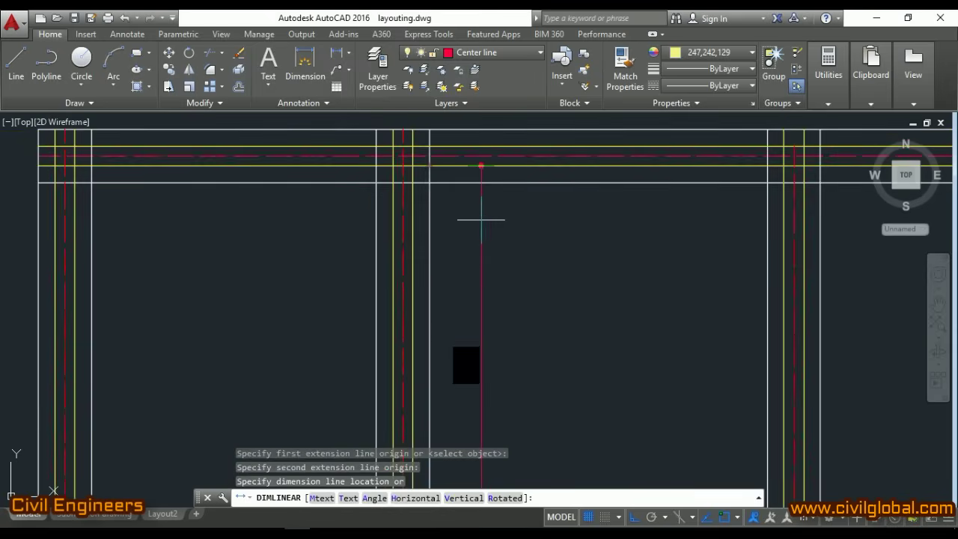
{"action": "scroll", "coordinate": [504, 232], "scroll_direction": "down", "scroll_amount": 5}
{"action": "scroll", "coordinate": [507, 225], "scroll_direction": "up", "scroll_amount": 3}
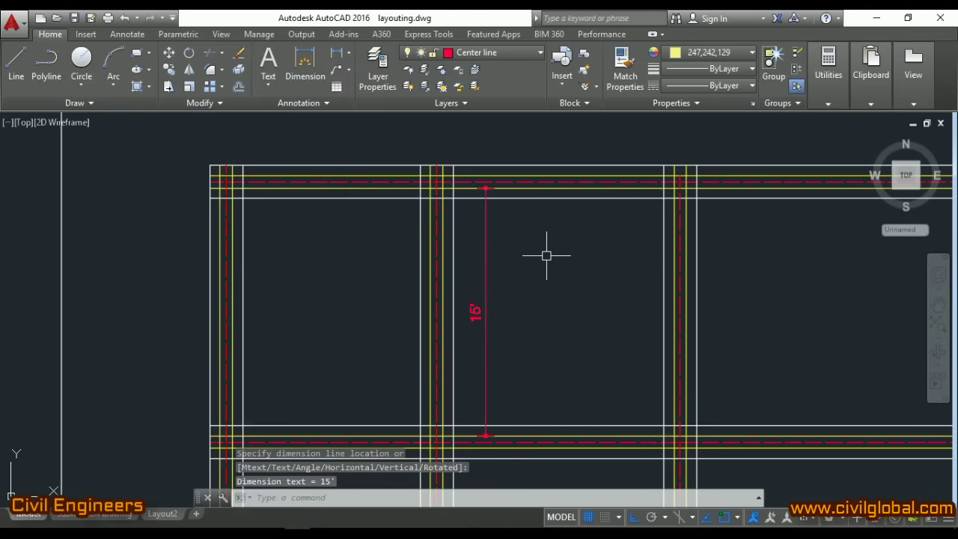
{"action": "key", "text": "Escape"}
{"action": "key", "text": "Escape"}
Add a horizontal linear dimension between the inner faces of the second room's two side walls, and exit the command
{"action": "type", "text": "dli"}
{"action": "key", "text": "Return"}
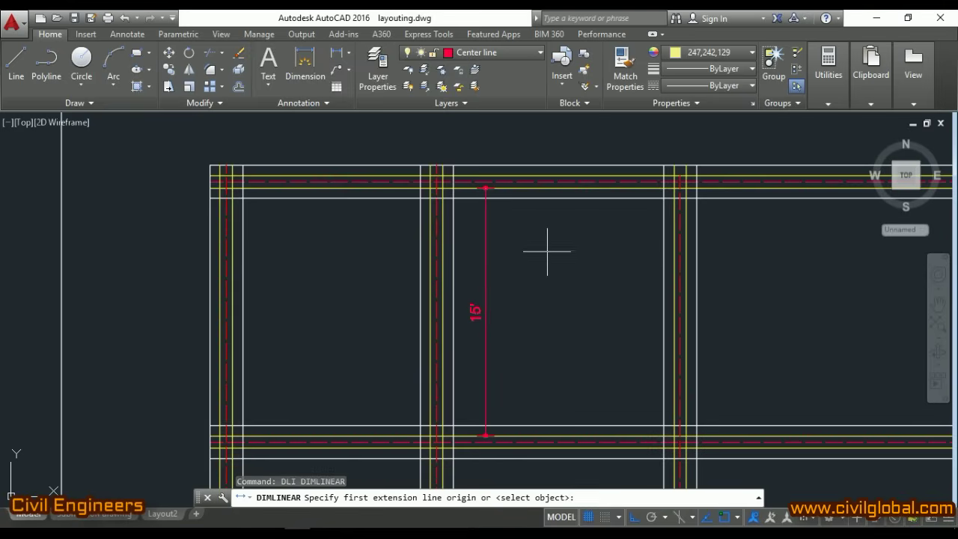
{"action": "scroll", "coordinate": [666, 196], "scroll_direction": "up", "scroll_amount": 5}
{"action": "scroll", "coordinate": [685, 212], "scroll_direction": "down", "scroll_amount": 4}
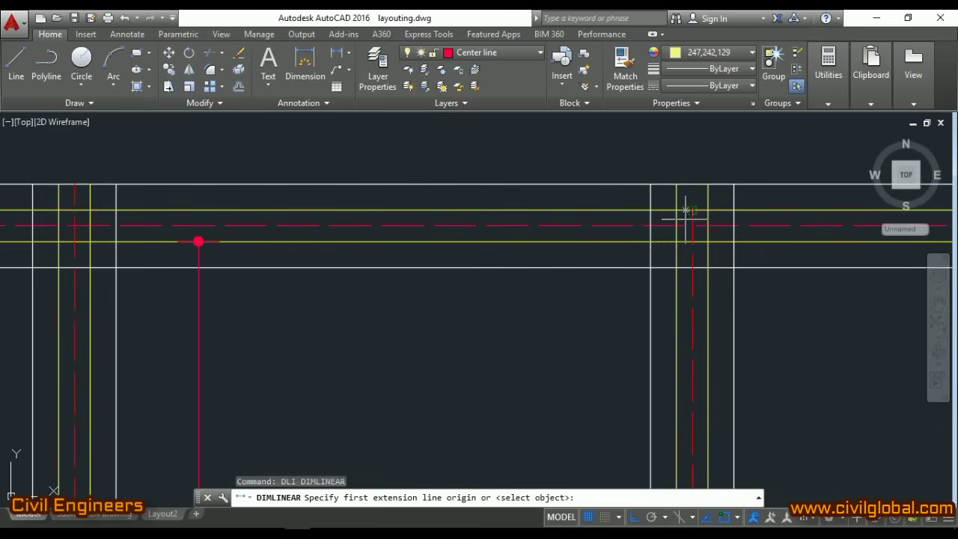
{"action": "left_click", "coordinate": [677, 267]}
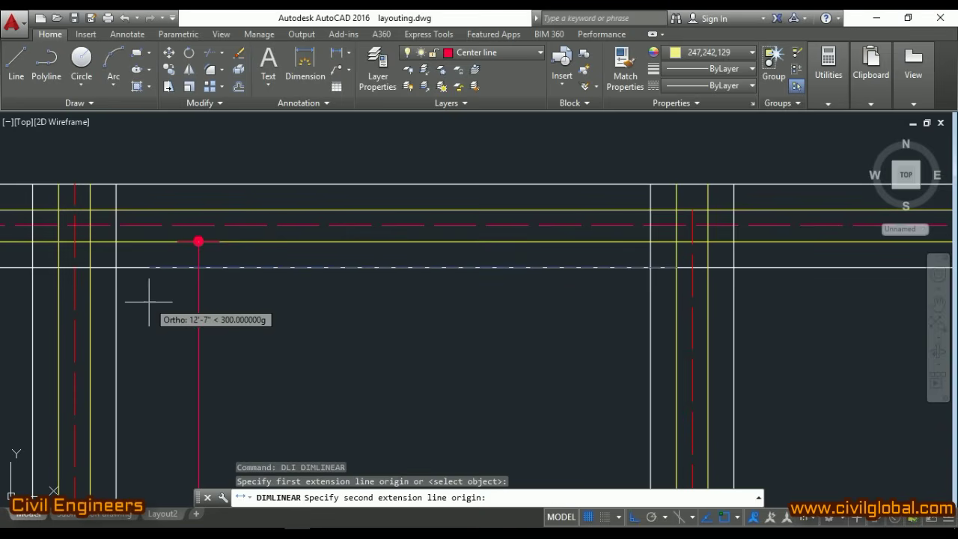
{"action": "left_click", "coordinate": [90, 268]}
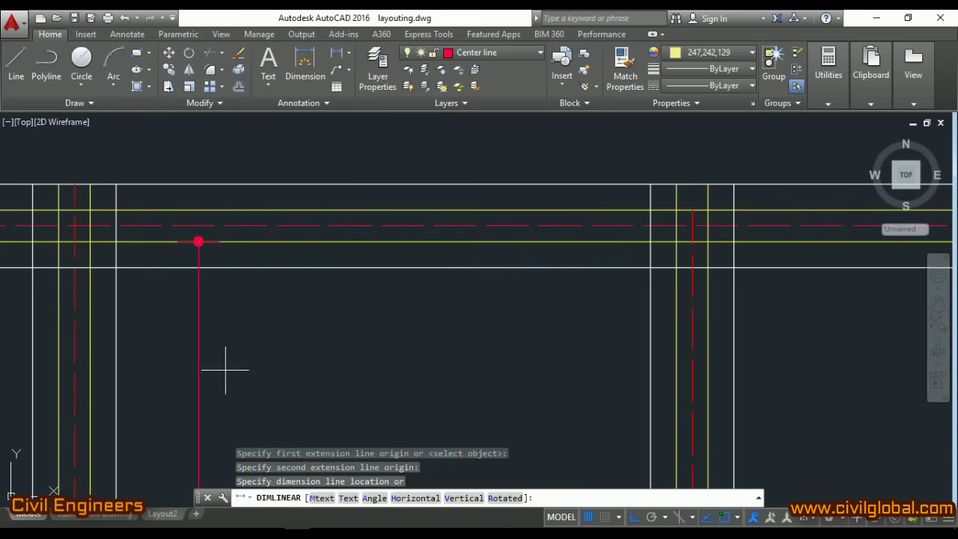
{"action": "left_click", "coordinate": [253, 384]}
{"action": "scroll", "coordinate": [477, 290], "scroll_direction": "down", "scroll_amount": 5}
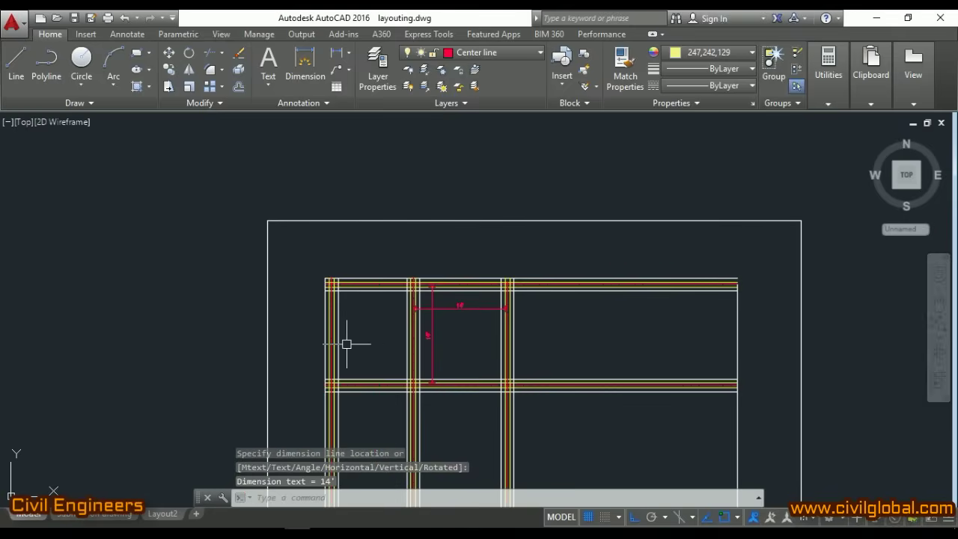
{"action": "scroll", "coordinate": [346, 343], "scroll_direction": "up", "scroll_amount": 4}
{"action": "key", "text": "Escape"}
{"action": "key", "text": "Escape"}
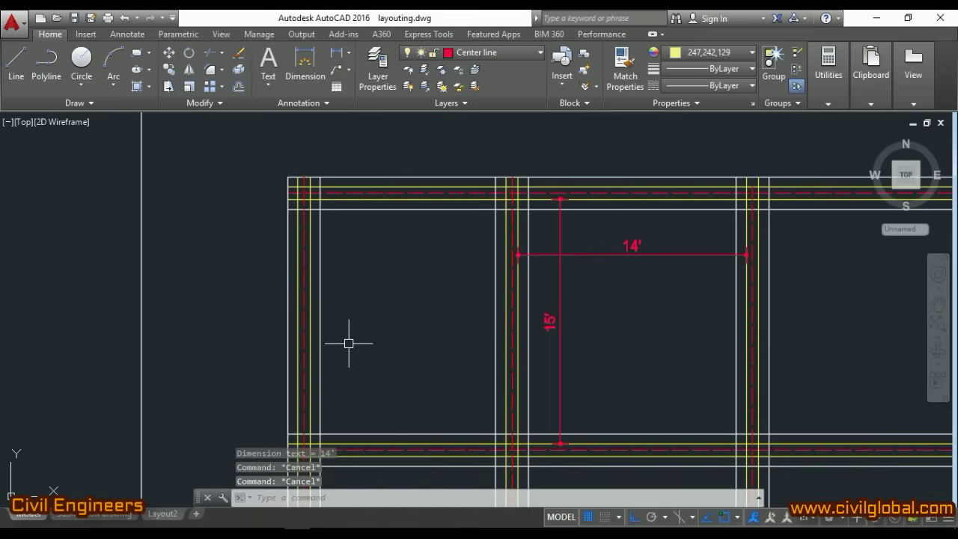
Add a horizontal linear dimension between the inner faces of the first room's two side walls, and exit the command
{"action": "type", "text": "dli"}
{"action": "key", "text": "Return"}
{"action": "scroll", "coordinate": [313, 209], "scroll_direction": "up", "scroll_amount": 5}
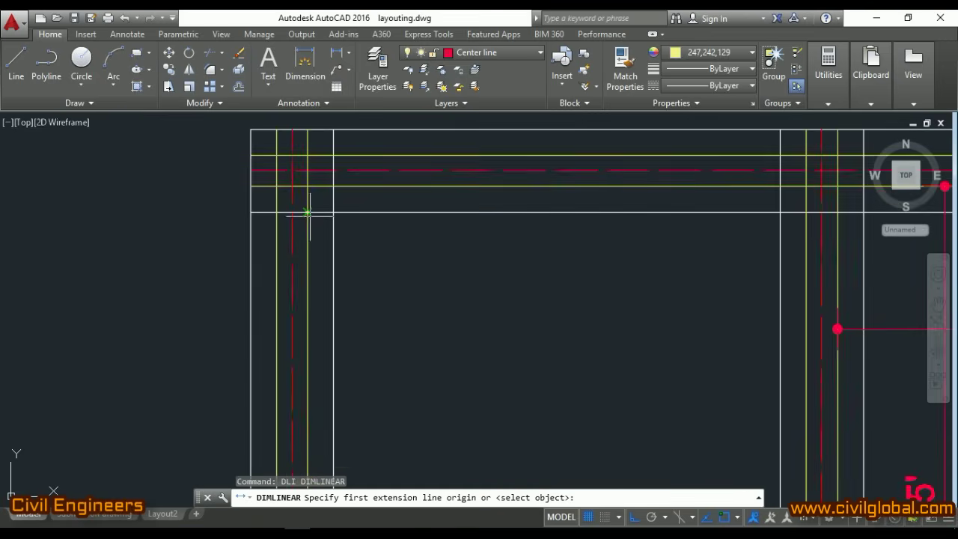
{"action": "scroll", "coordinate": [292, 272], "scroll_direction": "down", "scroll_amount": 4}
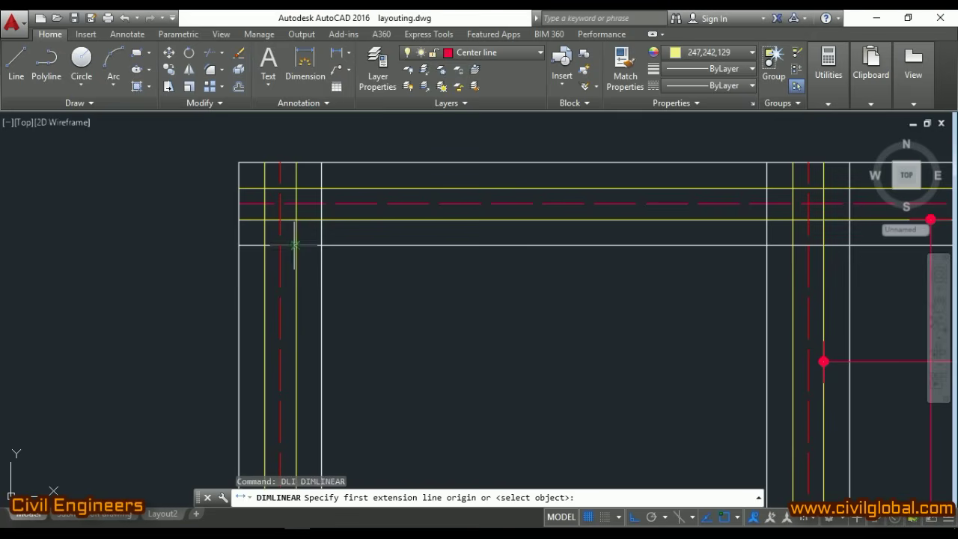
{"action": "left_click", "coordinate": [295, 245]}
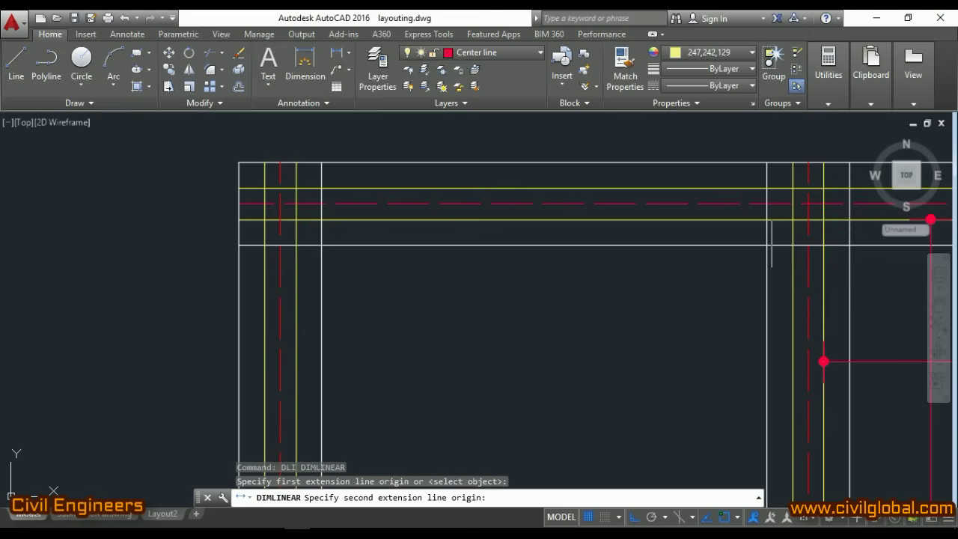
{"action": "left_click", "coordinate": [793, 244]}
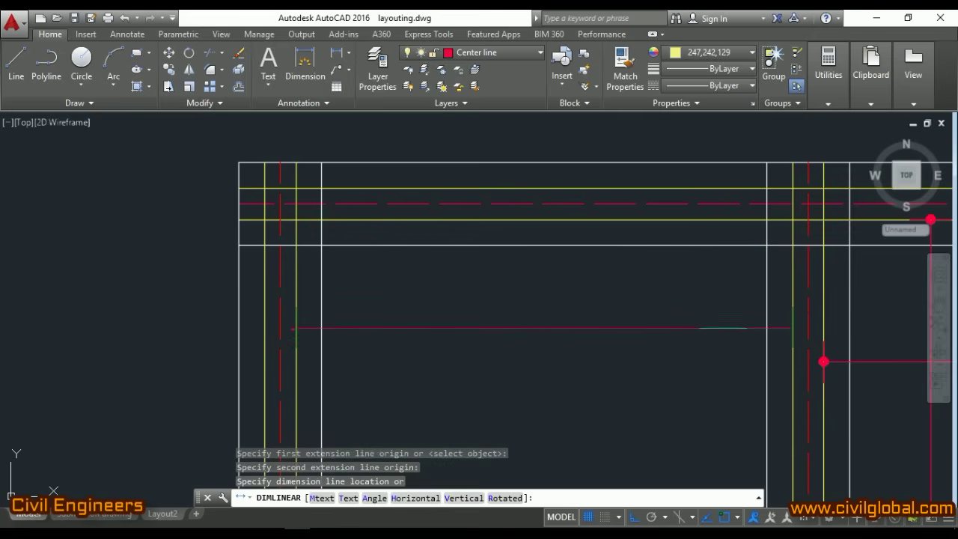
{"action": "left_click", "coordinate": [730, 363]}
{"action": "key", "text": "Escape"}
{"action": "key", "text": "Escape"}
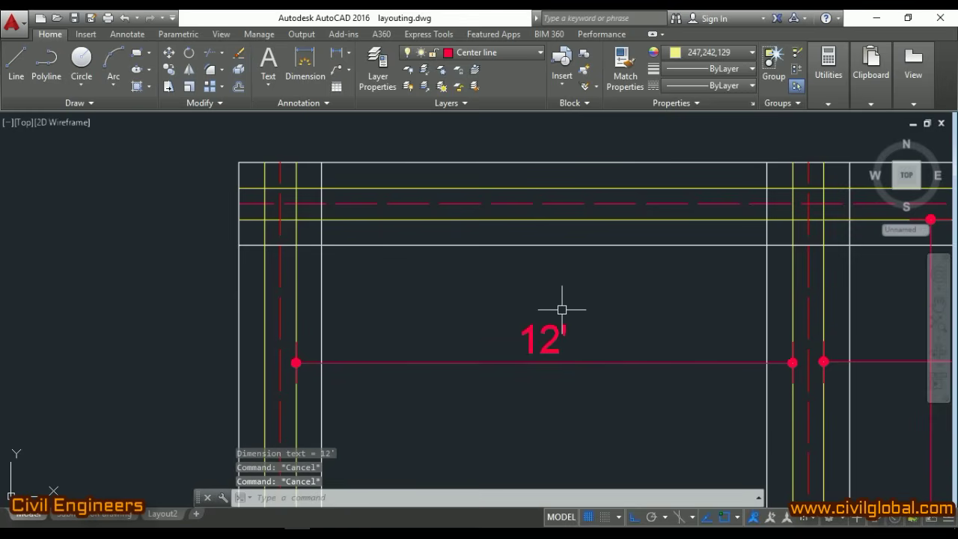
Add a vertical linear dimension between the inner faces of the first room's upper and lower walls, and exit the command
{"action": "type", "text": "dli"}
{"action": "key", "text": "Return"}
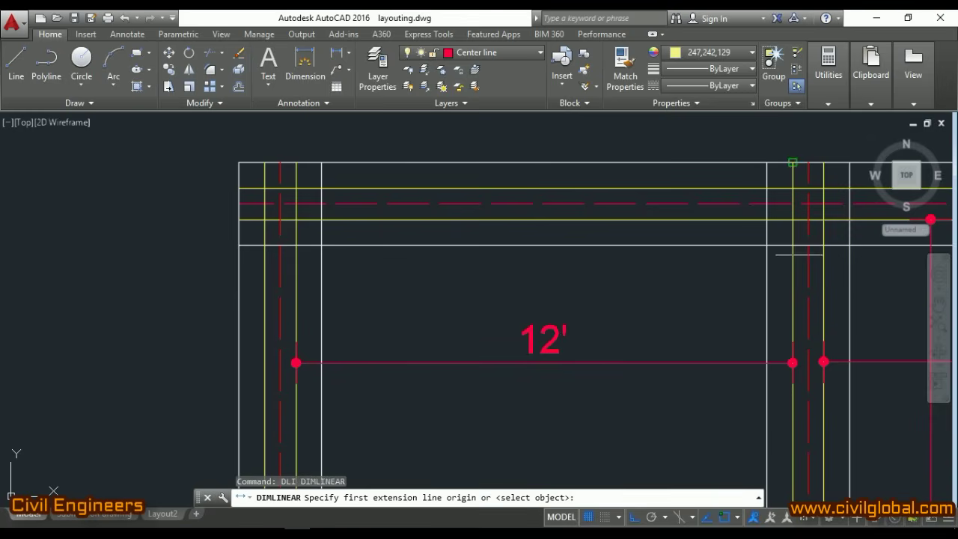
{"action": "left_click", "coordinate": [767, 220]}
{"action": "scroll", "coordinate": [764, 217], "scroll_direction": "down", "scroll_amount": 5}
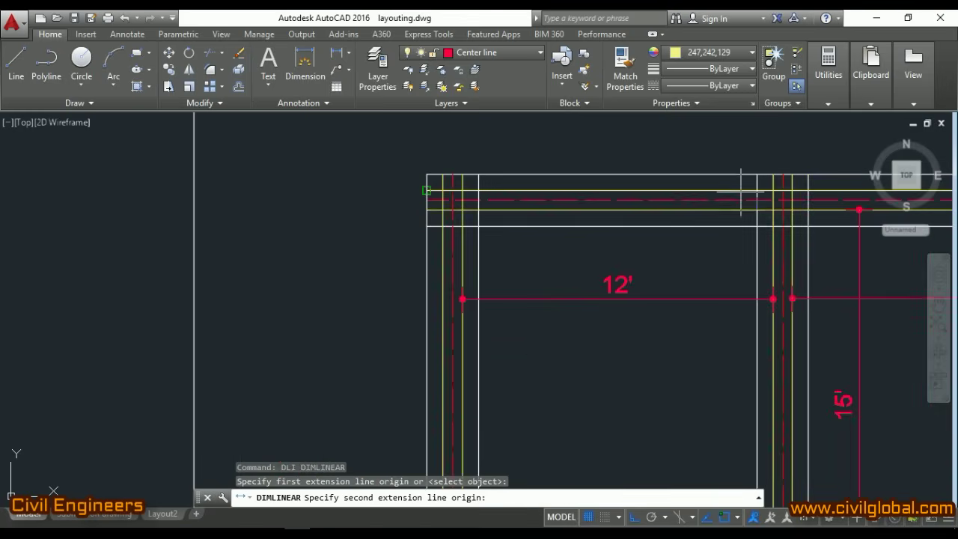
{"action": "scroll", "coordinate": [758, 339], "scroll_direction": "up", "scroll_amount": 4}
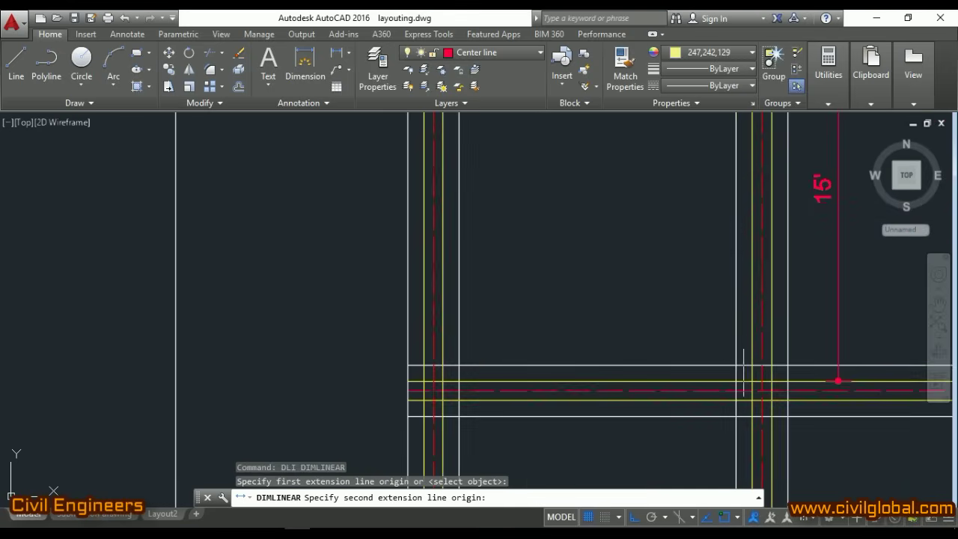
{"action": "left_click", "coordinate": [738, 382]}
{"action": "left_click", "coordinate": [681, 324]}
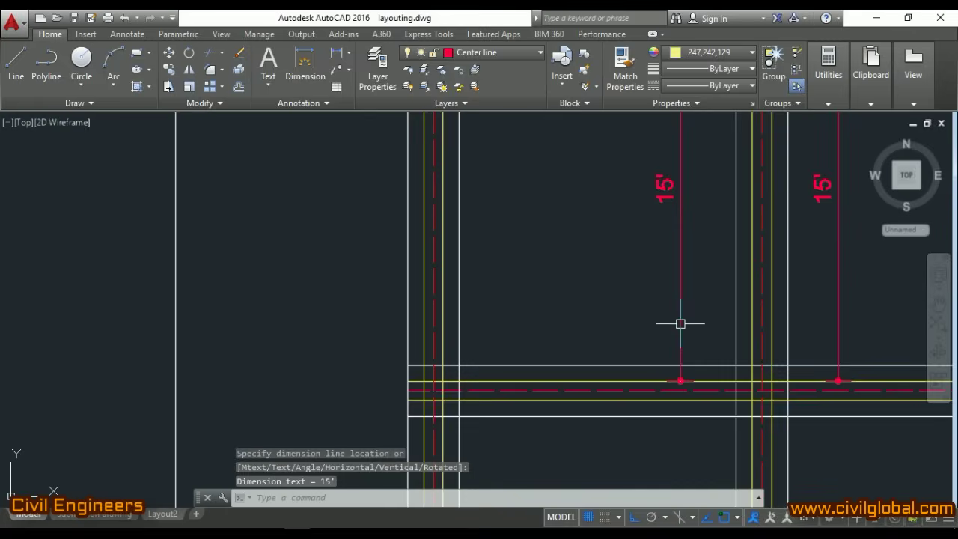
{"action": "scroll", "coordinate": [674, 334], "scroll_direction": "down", "scroll_amount": 3}
{"action": "scroll", "coordinate": [808, 285], "scroll_direction": "up", "scroll_amount": 2}
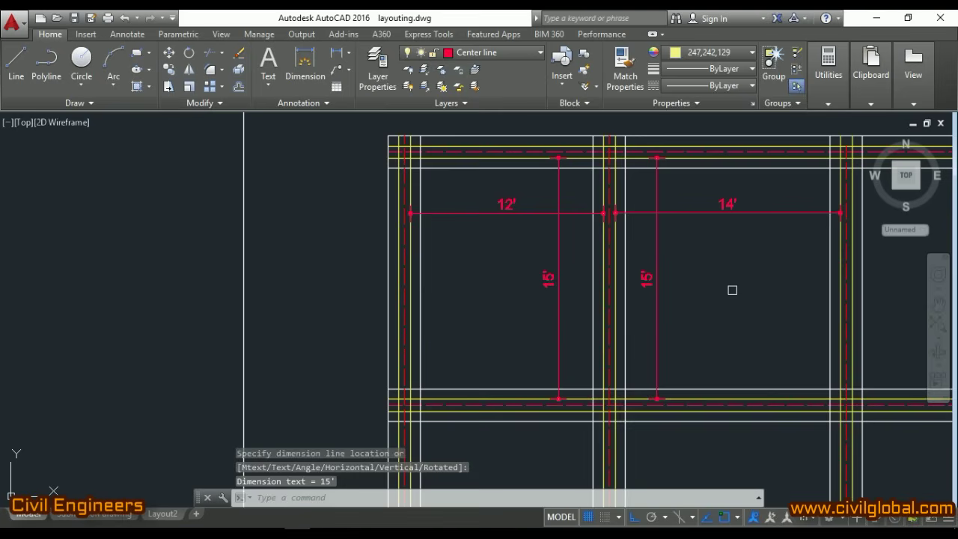
{"action": "key", "text": "Escape"}
{"action": "key", "text": "Escape"}
{"action": "key", "text": "Escape"}
{"action": "scroll", "coordinate": [505, 273], "scroll_direction": "down", "scroll_amount": 2}
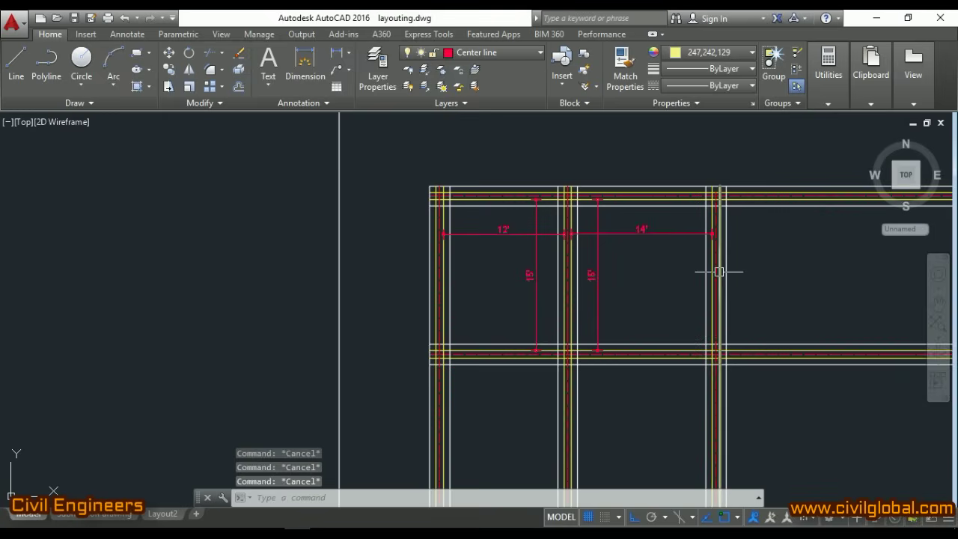
{"action": "scroll", "coordinate": [719, 272], "scroll_direction": "up", "scroll_amount": 4}
{"action": "scroll", "coordinate": [531, 290], "scroll_direction": "down", "scroll_amount": 4}
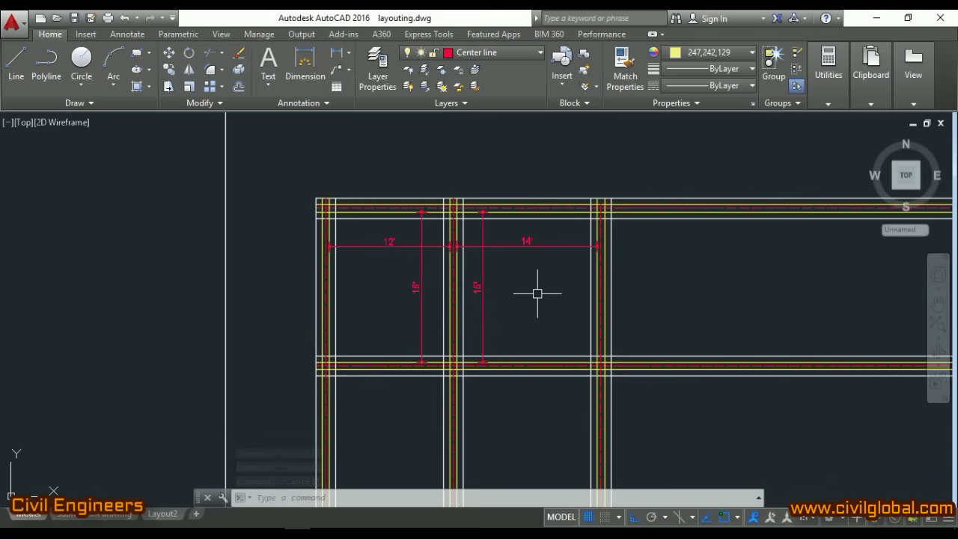
Draw a single vertical line in the empty area to the west of the plan, and end the command
{"action": "scroll", "coordinate": [618, 295], "scroll_direction": "down", "scroll_amount": 5}
{"action": "scroll", "coordinate": [254, 247], "scroll_direction": "up", "scroll_amount": 4}
{"action": "key", "text": "Escape"}
{"action": "key", "text": "Escape"}
{"action": "key", "text": "Escape"}
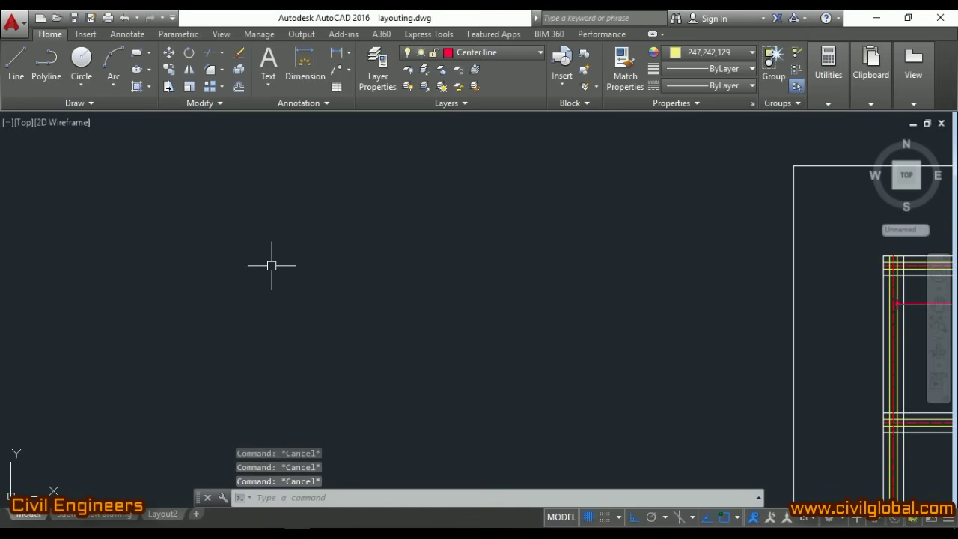
{"action": "type", "text": "L"}
{"action": "key", "text": "Return"}
{"action": "left_click", "coordinate": [256, 211]}
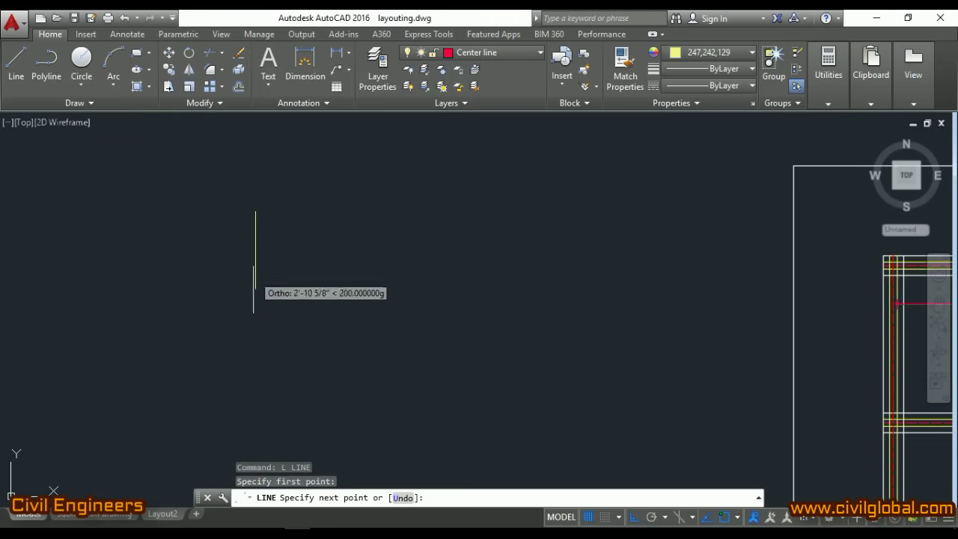
{"action": "left_click", "coordinate": [255, 386]}
{"action": "key", "text": "Escape"}
{"action": "scroll", "coordinate": [243, 239], "scroll_direction": "up", "scroll_amount": 2}
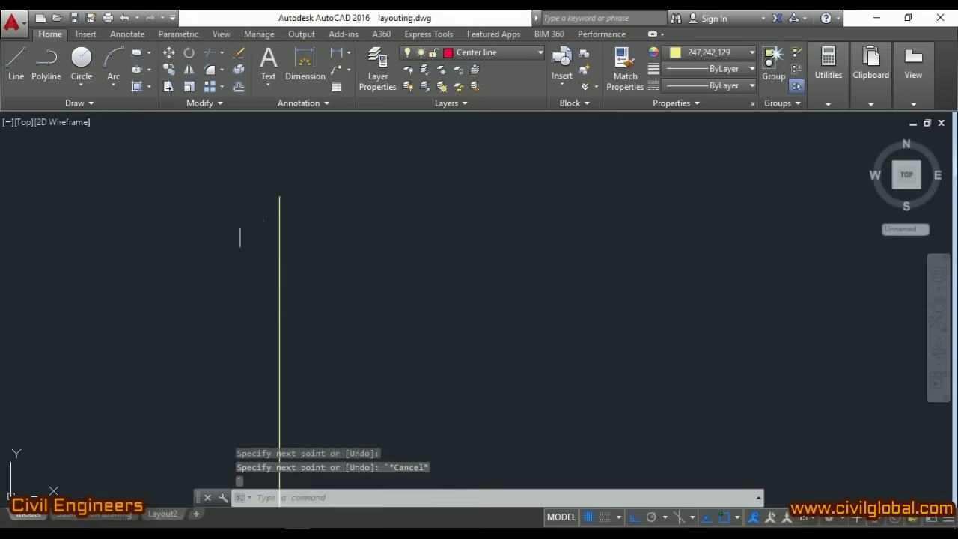
{"action": "key", "text": "Escape"}
{"action": "key", "text": "Escape"}
{"action": "key", "text": "Escape"}
Offset the new vertical line by 1' to both sides, and exit the command
{"action": "type", "text": "O"}
{"action": "key", "text": "Return"}
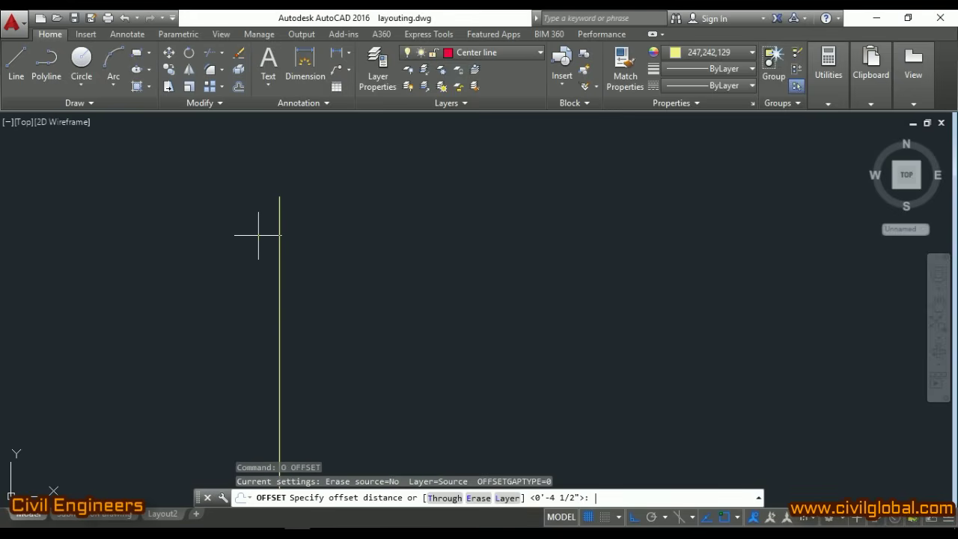
{"action": "type", "text": "1'"}
{"action": "key", "text": "Return"}
{"action": "left_click", "coordinate": [279, 253]}
{"action": "left_click", "coordinate": [293, 231]}
{"action": "left_click", "coordinate": [279, 216]}
{"action": "left_click", "coordinate": [225, 216]}
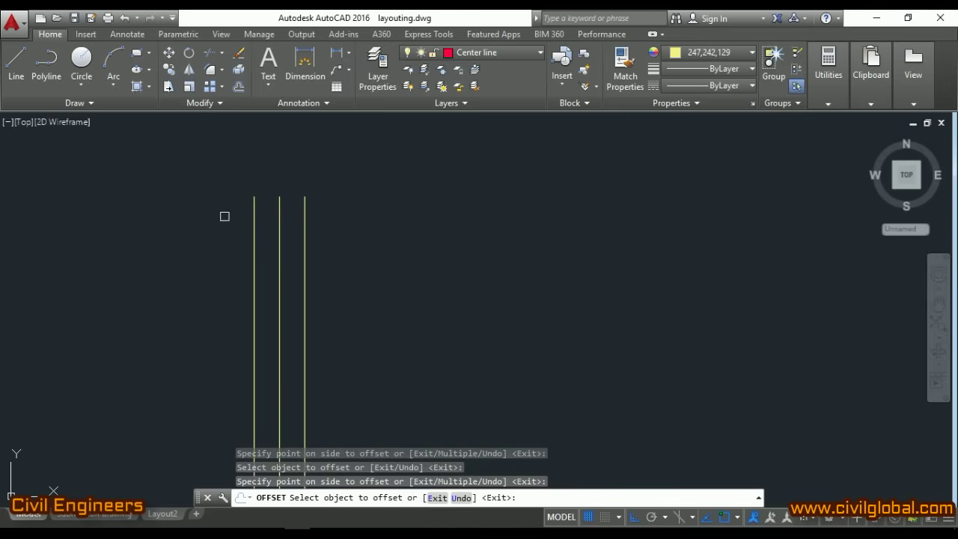
{"action": "scroll", "coordinate": [259, 203], "scroll_direction": "up", "scroll_amount": 3}
{"action": "key", "text": "Escape"}
{"action": "key", "text": "Escape"}
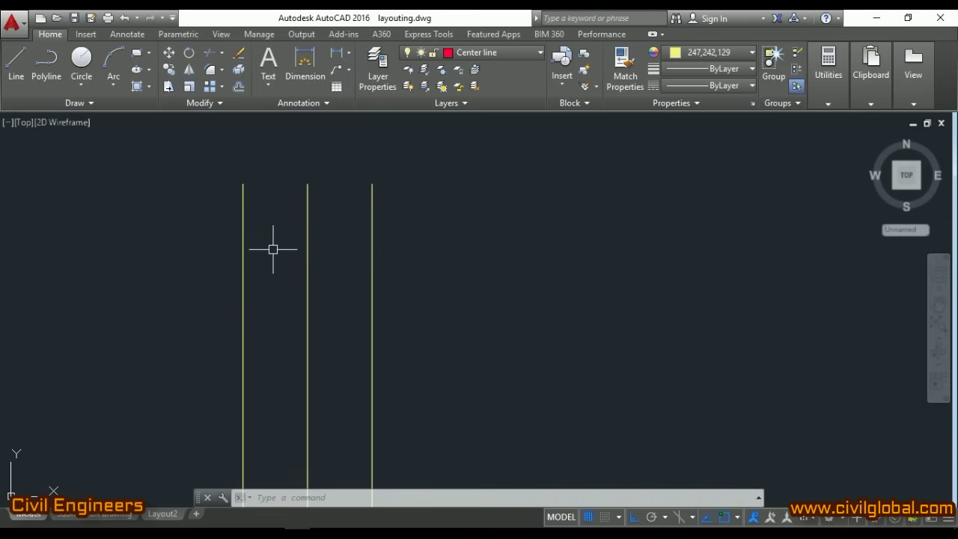
{"action": "key", "text": "Escape"}
{"action": "key", "text": "Escape"}
{"action": "key", "text": "Escape"}
{"action": "key", "text": "Escape"}
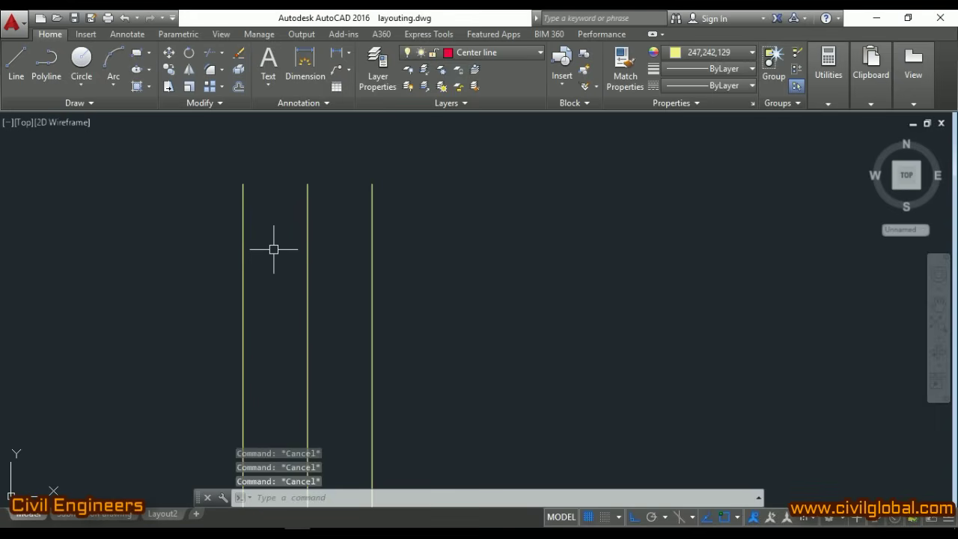
Offset the middle one of the three vertical lines by 4'6 to the east, and exit the command
{"action": "type", "text": "o"}
{"action": "key", "text": "Return"}
{"action": "type", "text": "4'6"}
{"action": "key", "text": "Return"}
{"action": "left_click", "coordinate": [303, 258]}
{"action": "left_click", "coordinate": [596, 286]}
{"action": "key", "text": "Escape"}
{"action": "key", "text": "Escape"}
Offset the easternmost vertical line by 1' to both sides, and exit the command
{"action": "type", "text": "o"}
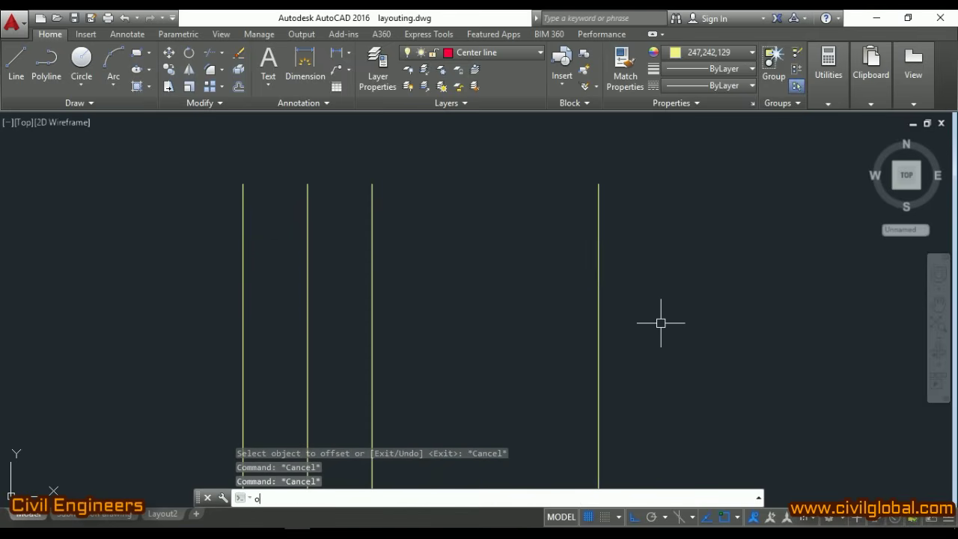
{"action": "key", "text": "Return"}
{"action": "type", "text": "1'"}
{"action": "key", "text": "Return"}
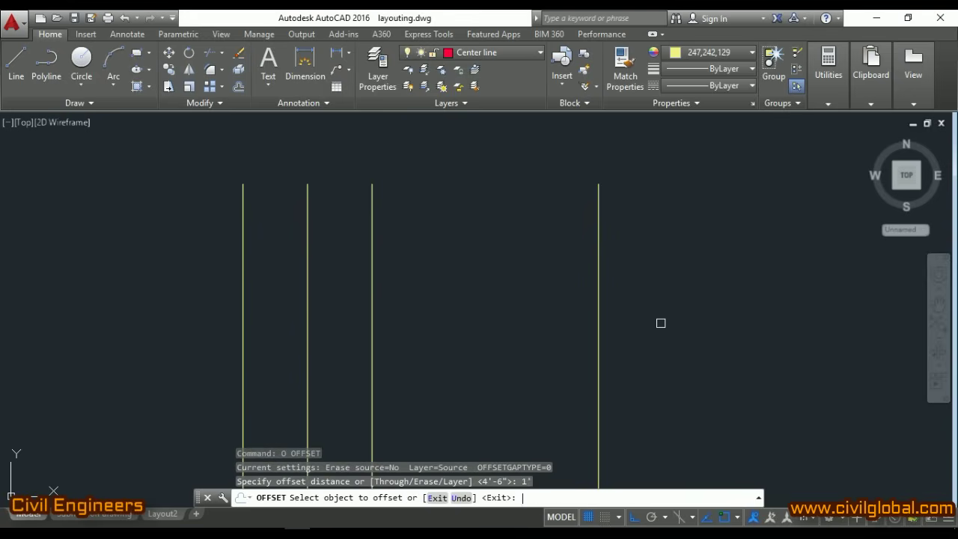
{"action": "left_click", "coordinate": [598, 336]}
{"action": "left_click", "coordinate": [562, 315]}
{"action": "left_click", "coordinate": [597, 307]}
{"action": "left_click", "coordinate": [685, 306]}
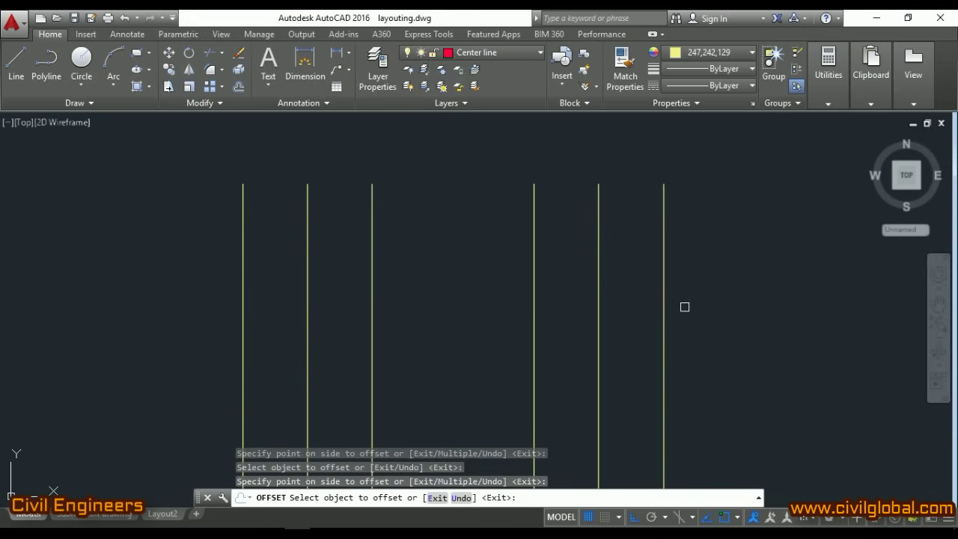
{"action": "key", "text": "Escape"}
Offset the middle line of each group of three vertical lines by 3" to both sides, and exit the command
{"action": "type", "text": "o"}
{"action": "key", "text": "Return"}
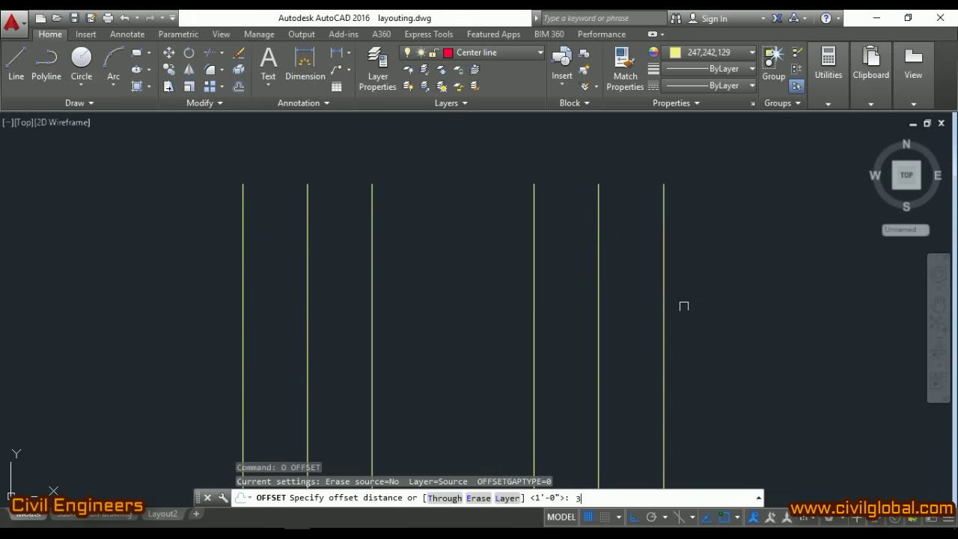
{"action": "type", "text": "3"}
{"action": "key", "text": "Return"}
{"action": "left_click", "coordinate": [599, 262]}
{"action": "left_click", "coordinate": [623, 259]}
{"action": "left_click", "coordinate": [599, 255]}
{"action": "left_click", "coordinate": [552, 246]}
{"action": "left_click", "coordinate": [313, 245]}
{"action": "left_click", "coordinate": [348, 247]}
{"action": "left_click", "coordinate": [308, 245]}
{"action": "left_click", "coordinate": [264, 237]}
{"action": "key", "text": "Escape"}
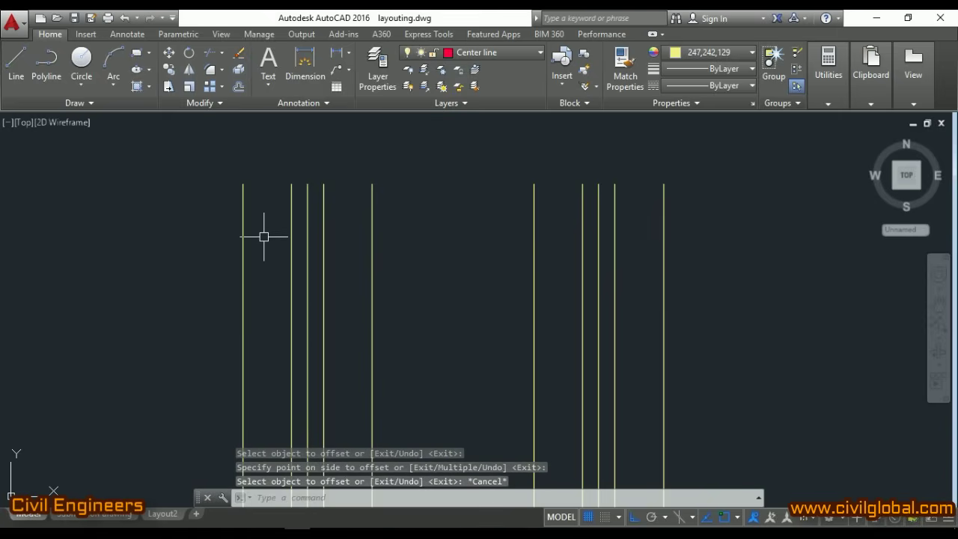
{"action": "key", "text": "Escape"}
{"action": "key", "text": "Escape"}
{"action": "key", "text": "Escape"}
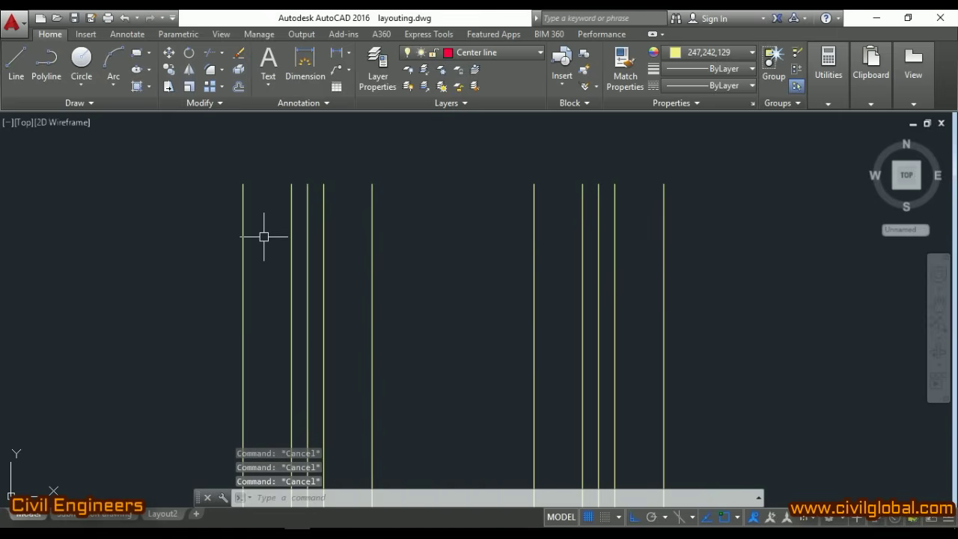
Add a linear dimension between the facing inner wall lines of the two vertical foundations
{"action": "type", "text": "dli"}
{"action": "key", "text": "Return"}
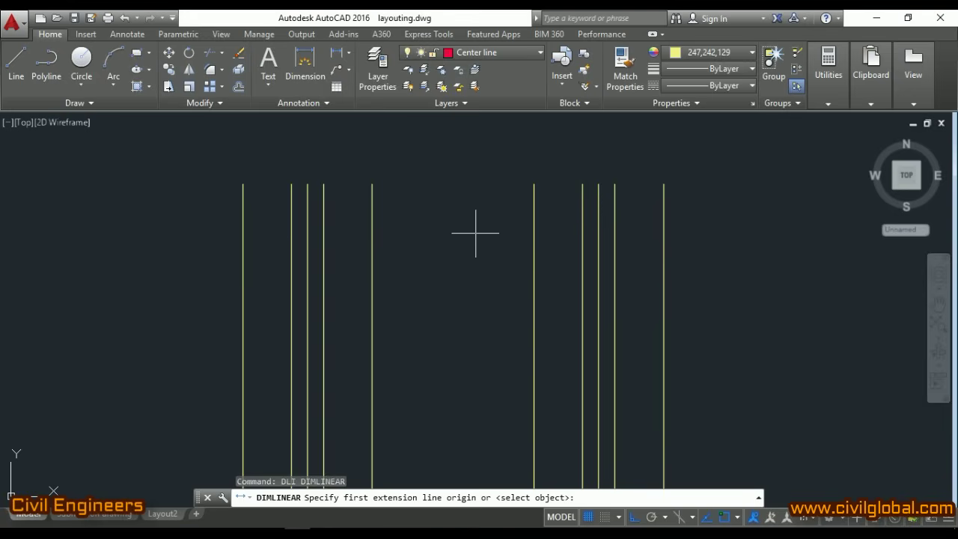
{"action": "left_click", "coordinate": [582, 184]}
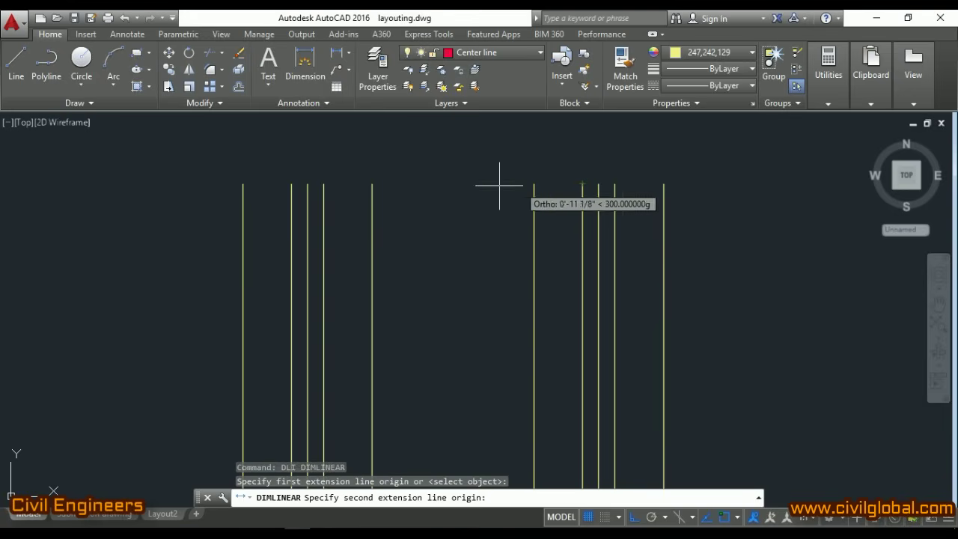
{"action": "left_click", "coordinate": [323, 183]}
{"action": "left_click", "coordinate": [409, 279]}
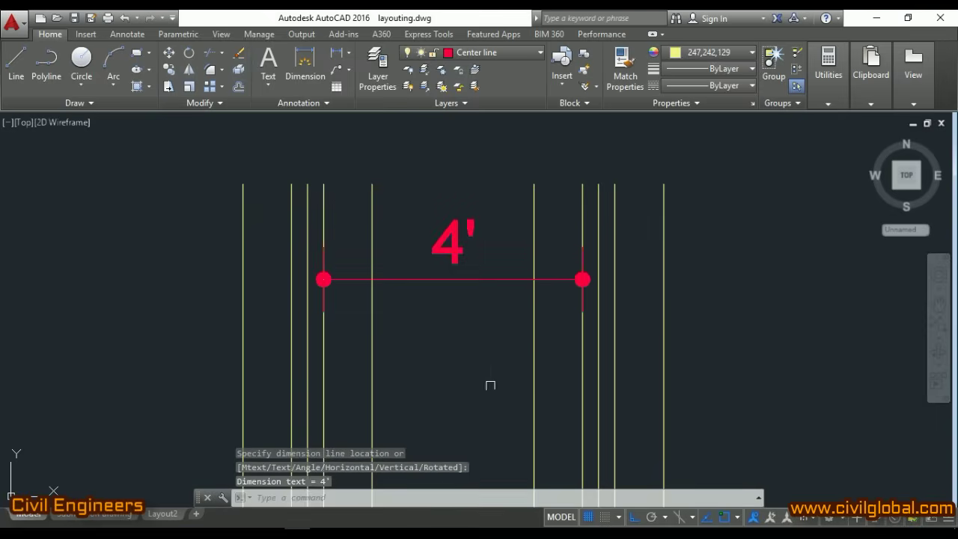
{"action": "key", "text": "Escape"}
{"action": "key", "text": "Escape"}
{"action": "key", "text": "Escape"}
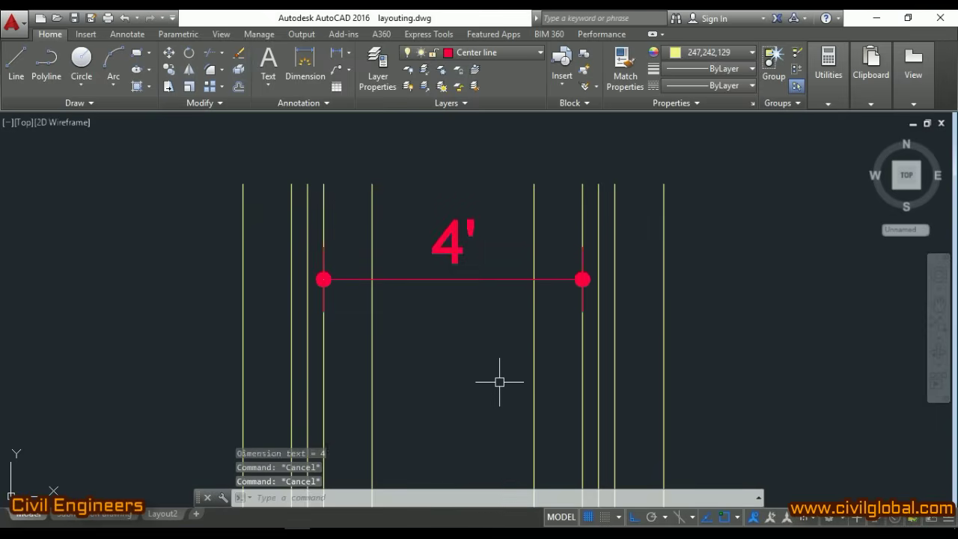
Draw a horizontal line joining the upper ends of the easternmost and westernmost vertical lines
{"action": "type", "text": "l"}
{"action": "key", "text": "Return"}
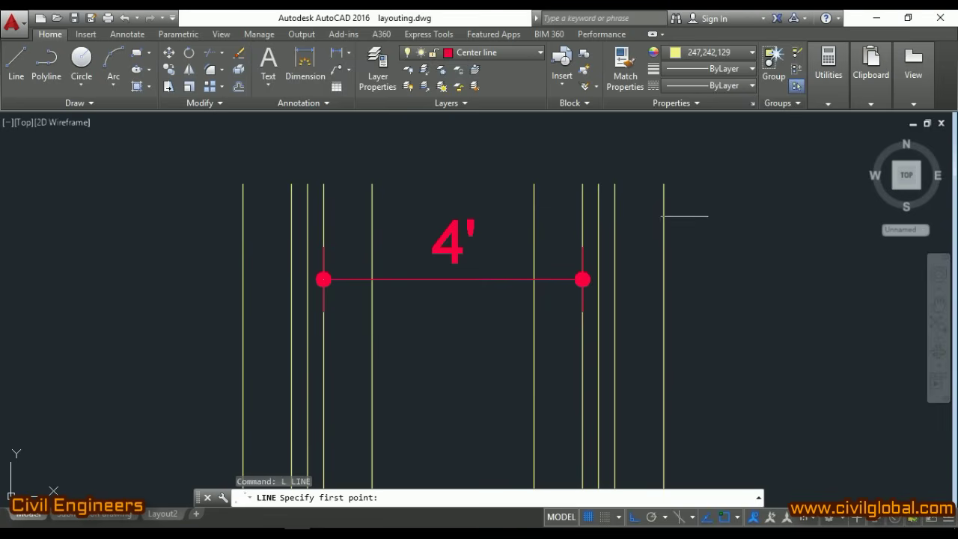
{"action": "left_click", "coordinate": [663, 184]}
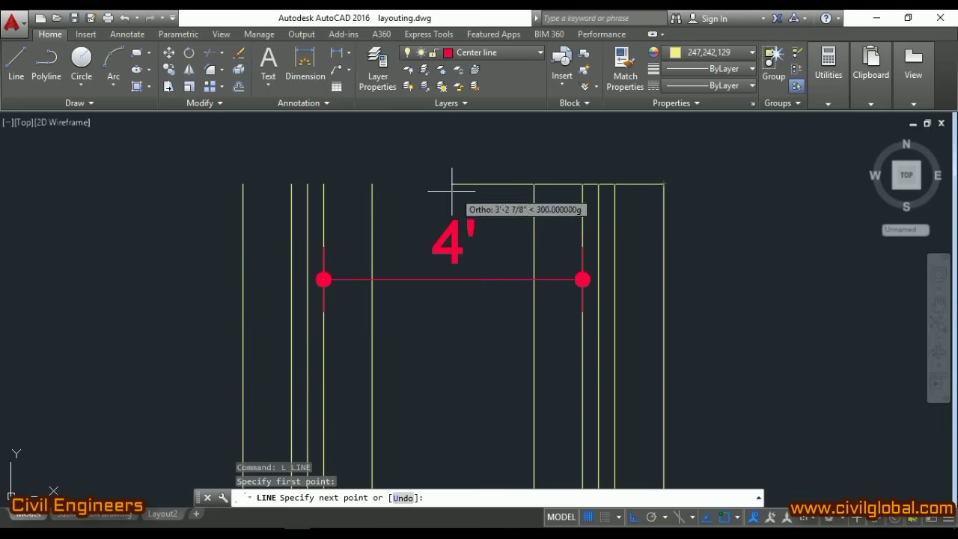
{"action": "left_click", "coordinate": [244, 183]}
{"action": "key", "text": "Escape"}
Offset the new horizontal line by 1' to both sides, and exit the command
{"action": "type", "text": "o"}
{"action": "key", "text": "Return"}
{"action": "type", "text": "1'"}
{"action": "key", "text": "Return"}
{"action": "left_click", "coordinate": [383, 183]}
{"action": "left_click", "coordinate": [405, 156]}
{"action": "left_click", "coordinate": [413, 184]}
{"action": "key", "text": "Escape"}
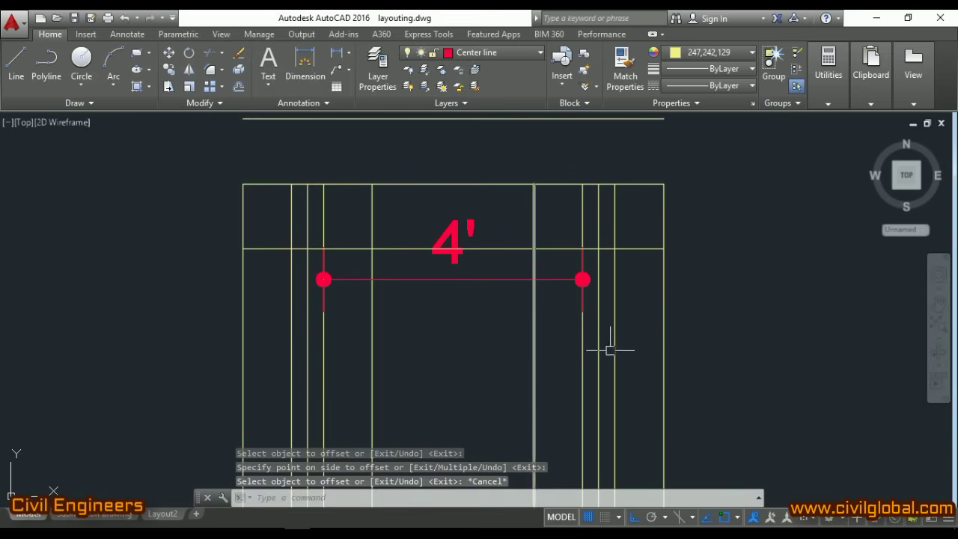
Extend all the vertical lines up to the northernmost horizontal line, and end the command
{"action": "type", "text": "ex"}
{"action": "key", "text": "Return"}
{"action": "key", "text": "Return"}
{"action": "left_click", "coordinate": [522, 205]}
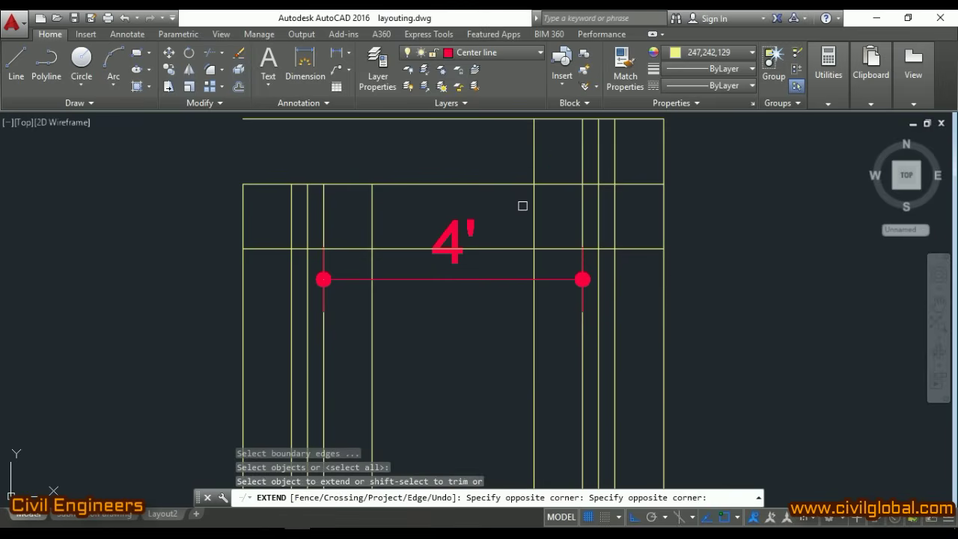
{"action": "left_click", "coordinate": [388, 224]}
{"action": "left_click", "coordinate": [247, 203]}
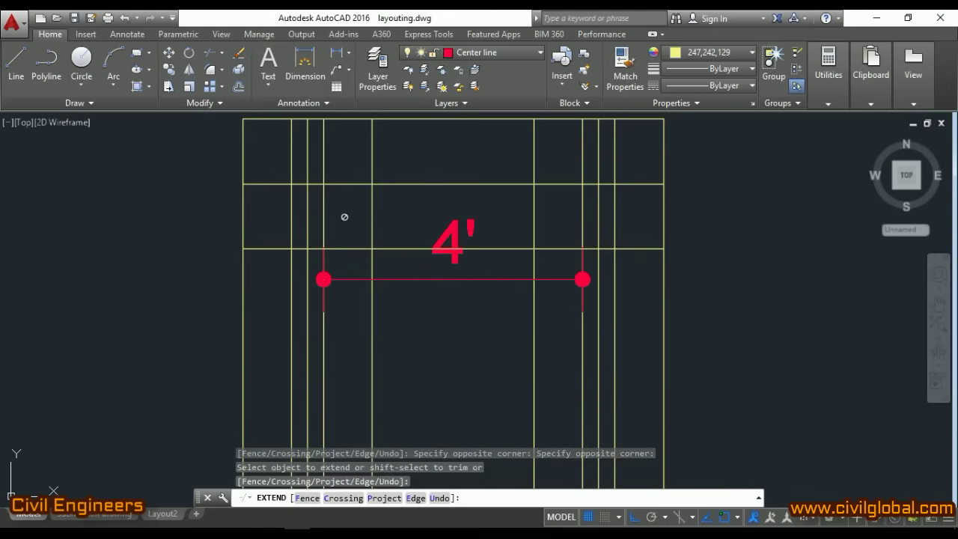
{"action": "scroll", "coordinate": [394, 244], "scroll_direction": "down", "scroll_amount": 2}
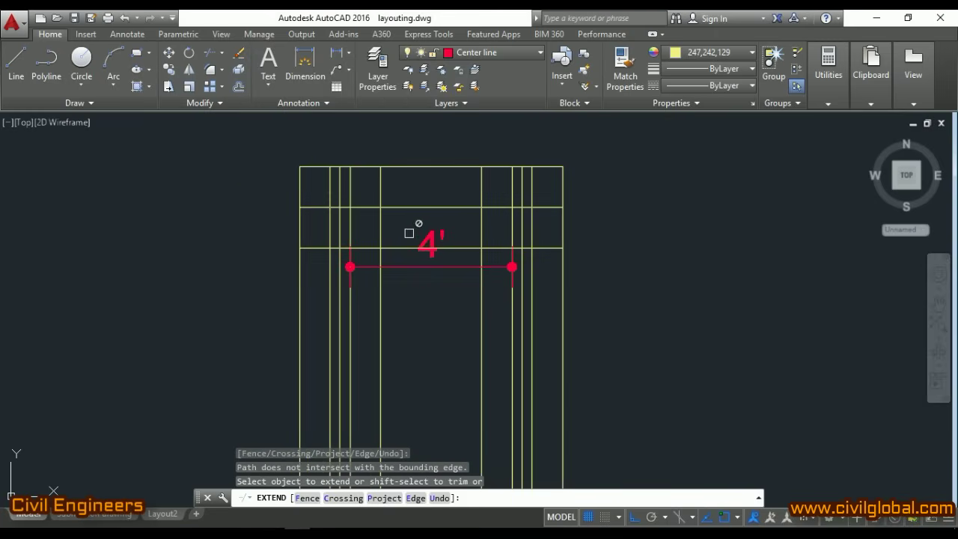
{"action": "key", "text": "Escape"}
{"action": "scroll", "coordinate": [405, 219], "scroll_direction": "up", "scroll_amount": 2}
{"action": "key", "text": "Escape"}
{"action": "key", "text": "Escape"}
{"action": "key", "text": "Escape"}
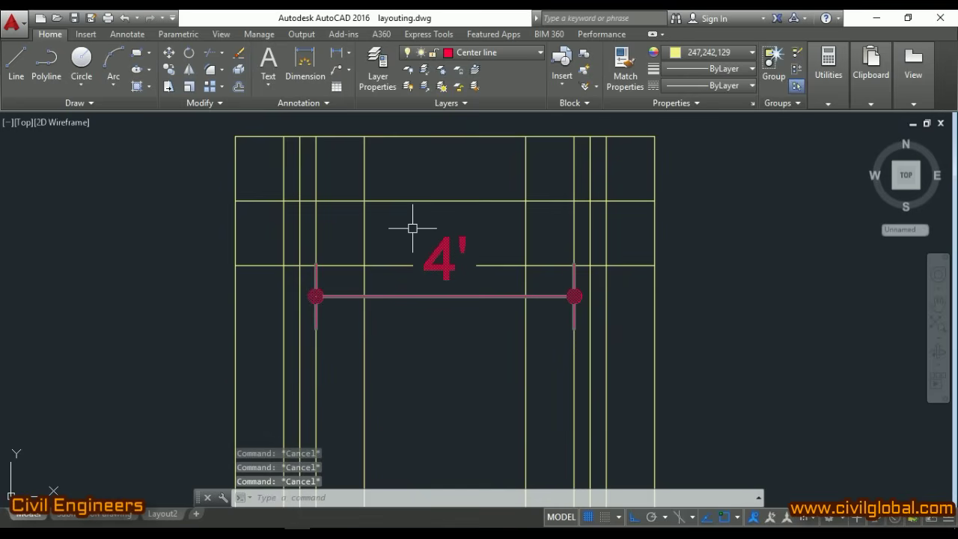
{"action": "type", "text": "o"}
{"action": "key", "text": "Return"}
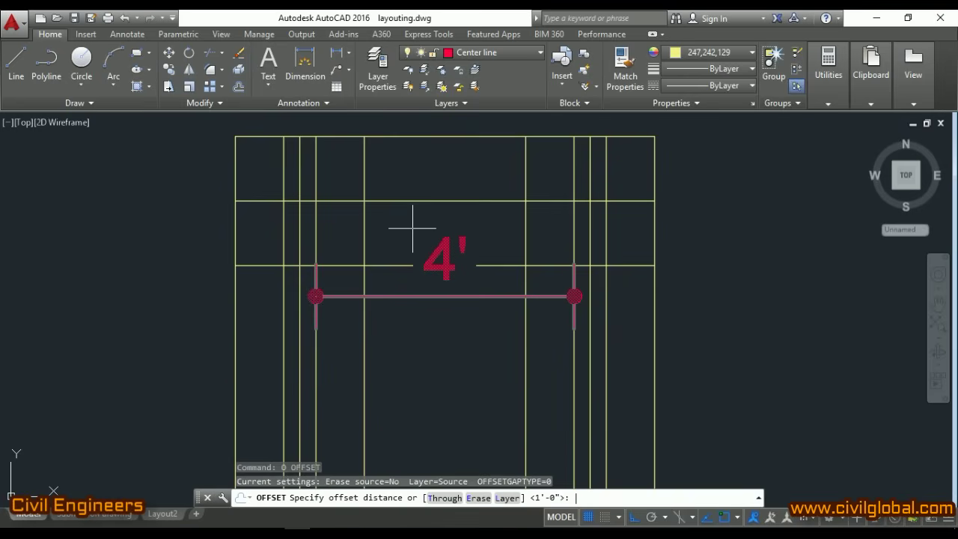
{"action": "type", "text": "3"}
{"action": "key", "text": "Return"}
{"action": "left_click", "coordinate": [413, 228]}
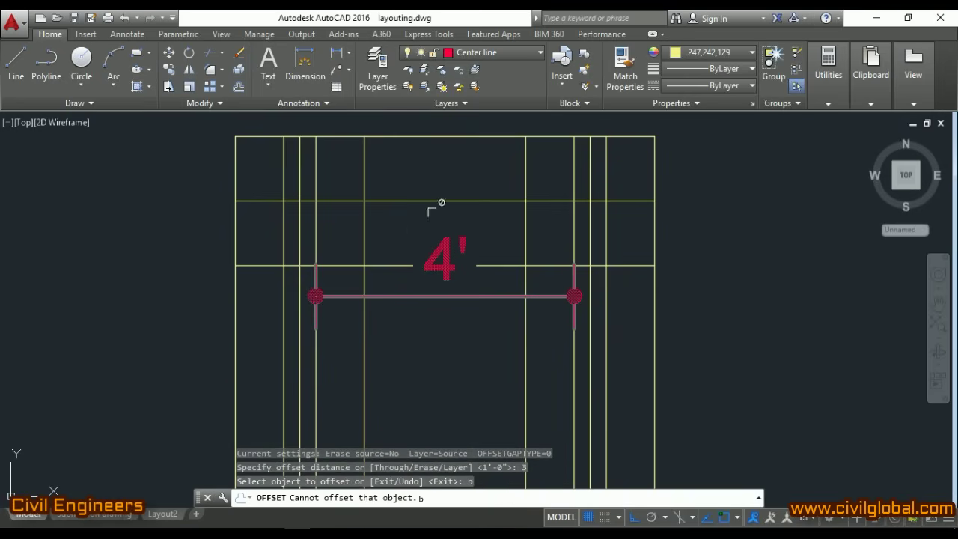
{"action": "key", "text": "Escape"}
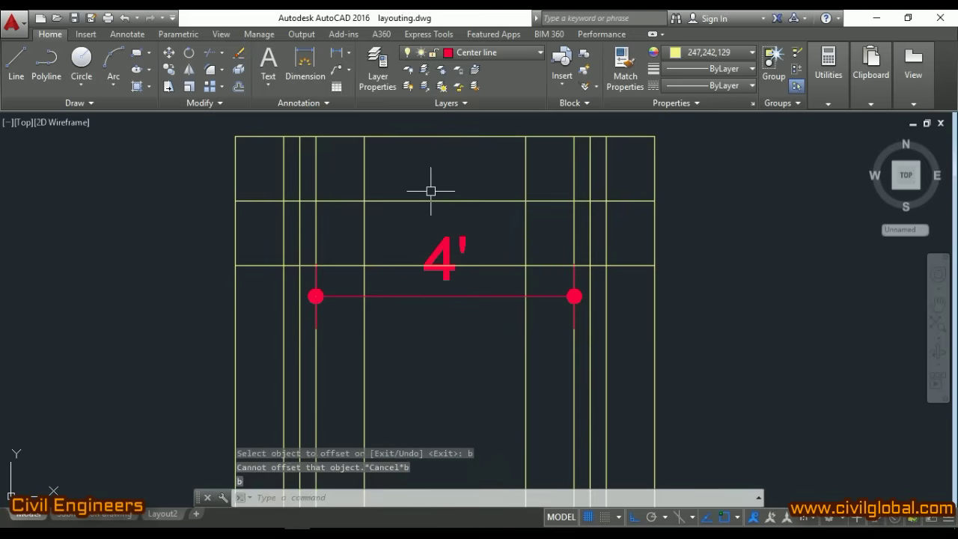
Offset the middle horizontal line by 3" to both sides, and exit the command
{"action": "type", "text": "o"}
{"action": "key", "text": "Return"}
{"action": "type", "text": "3"}
{"action": "key", "text": "Return"}
{"action": "left_click", "coordinate": [412, 199]}
{"action": "left_click", "coordinate": [412, 182]}
{"action": "left_click", "coordinate": [430, 200]}
{"action": "left_click", "coordinate": [387, 239]}
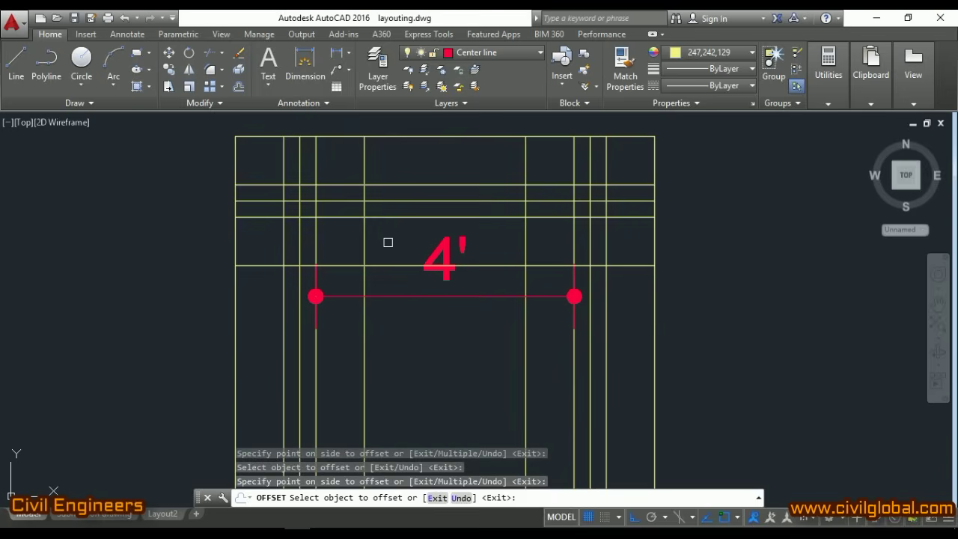
{"action": "key", "text": "Escape"}
{"action": "key", "text": "Escape"}
{"action": "key", "text": "Escape"}
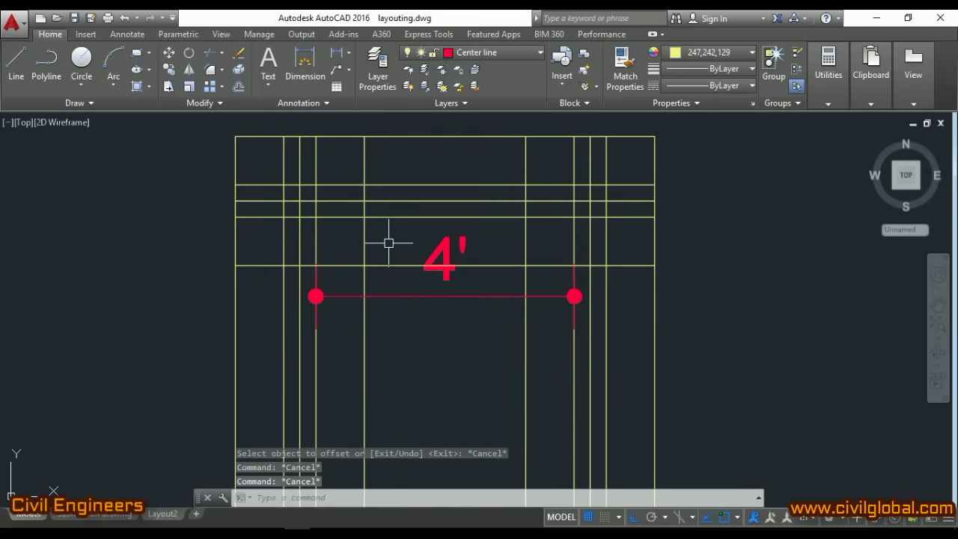
{"action": "key", "text": "Escape"}
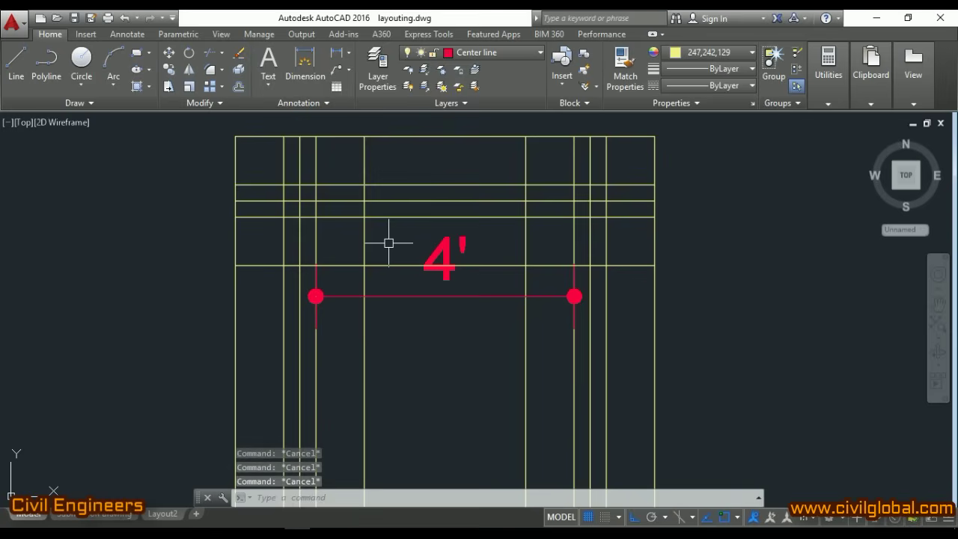
Assign the middle horizontal line to the Center line layer
{"action": "left_click", "coordinate": [442, 201]}
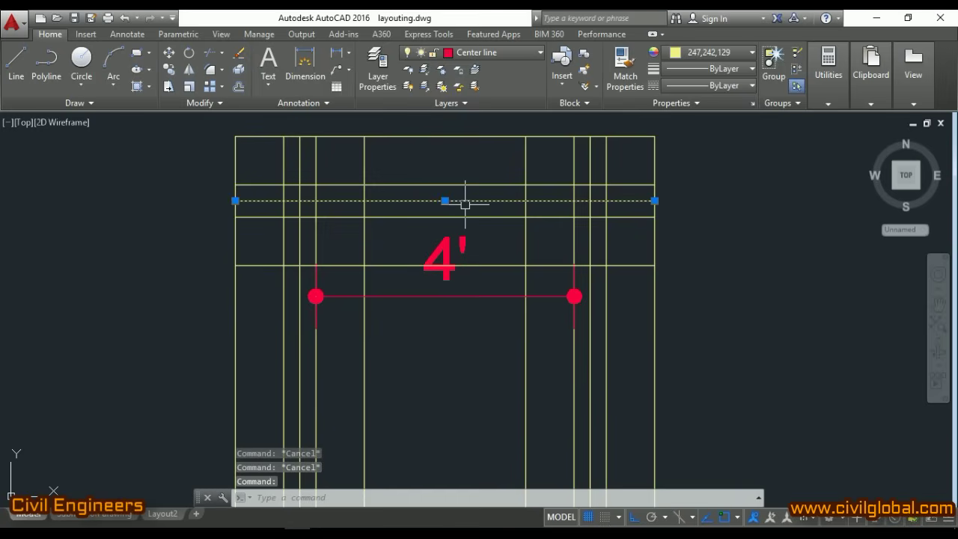
{"action": "left_click", "coordinate": [479, 52]}
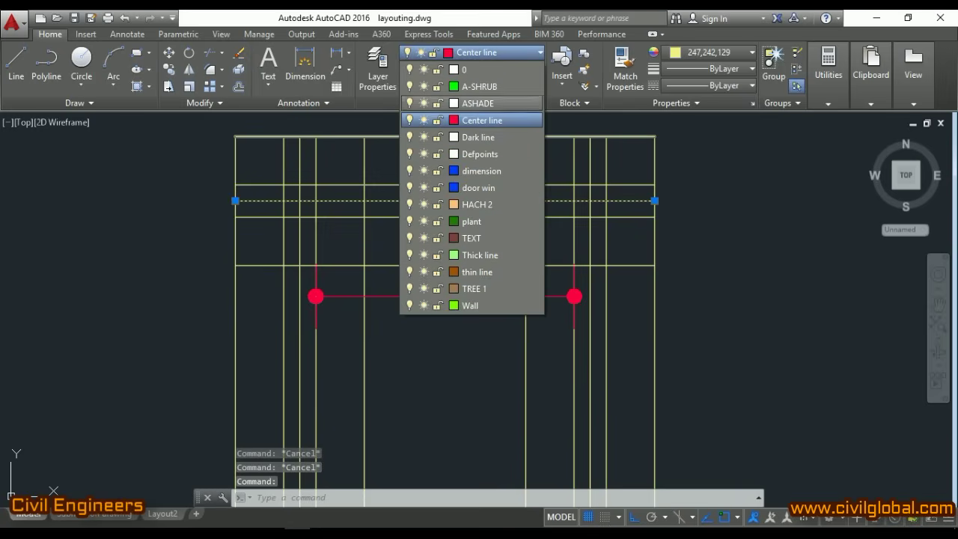
{"action": "left_click", "coordinate": [479, 120]}
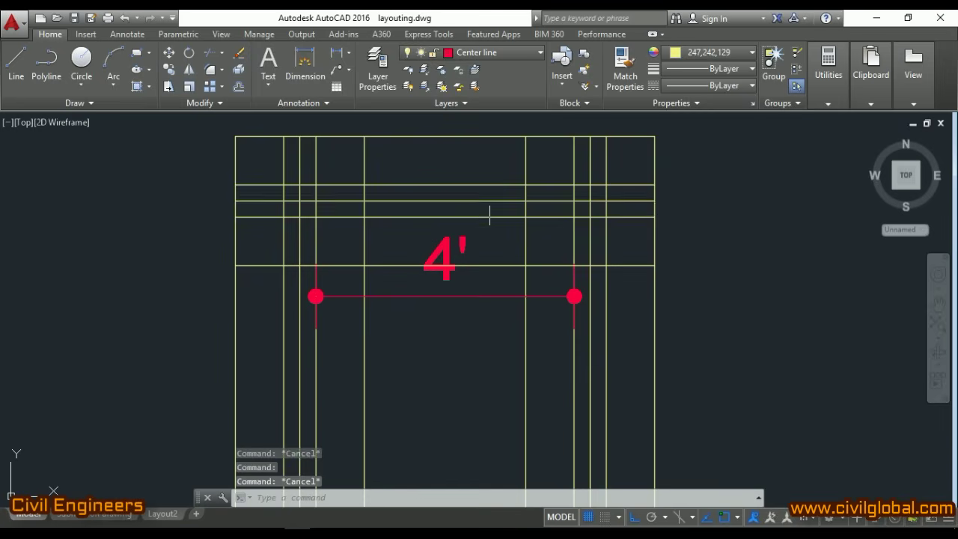
Set the horizontal and both vertical centre lines to colour ByLayer and linetype ACAD_ISO04W100, and clear the selection
{"action": "left_click", "coordinate": [591, 281]}
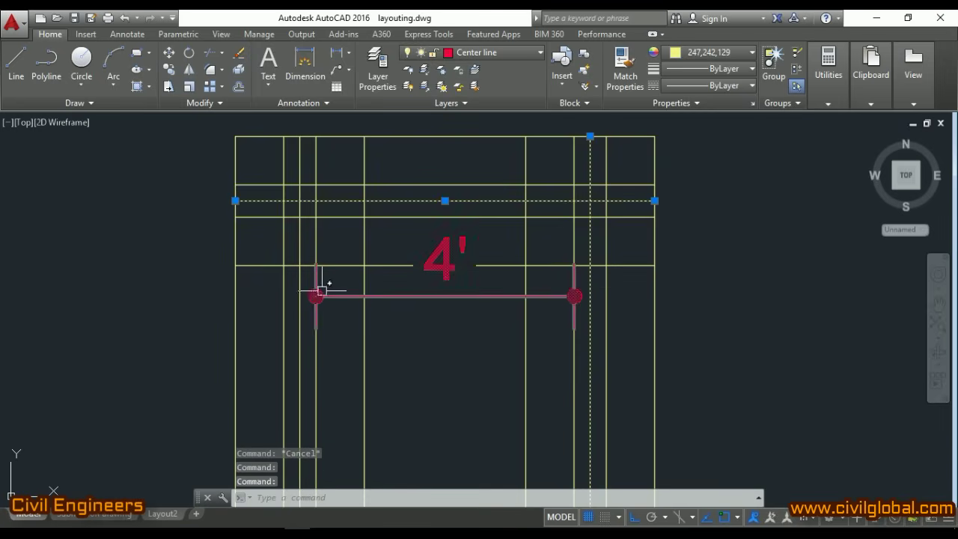
{"action": "left_click", "coordinate": [301, 284]}
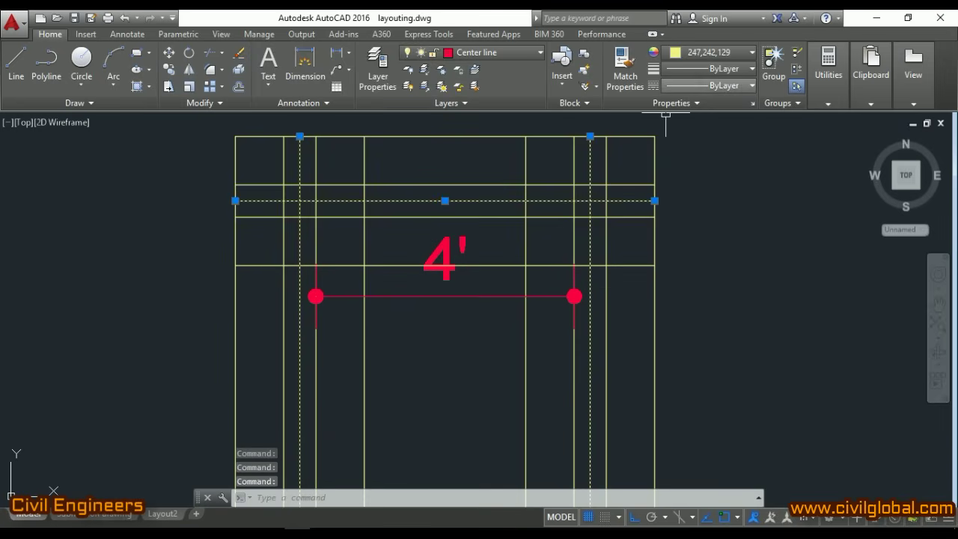
{"action": "left_click", "coordinate": [712, 53]}
{"action": "left_click", "coordinate": [703, 70]}
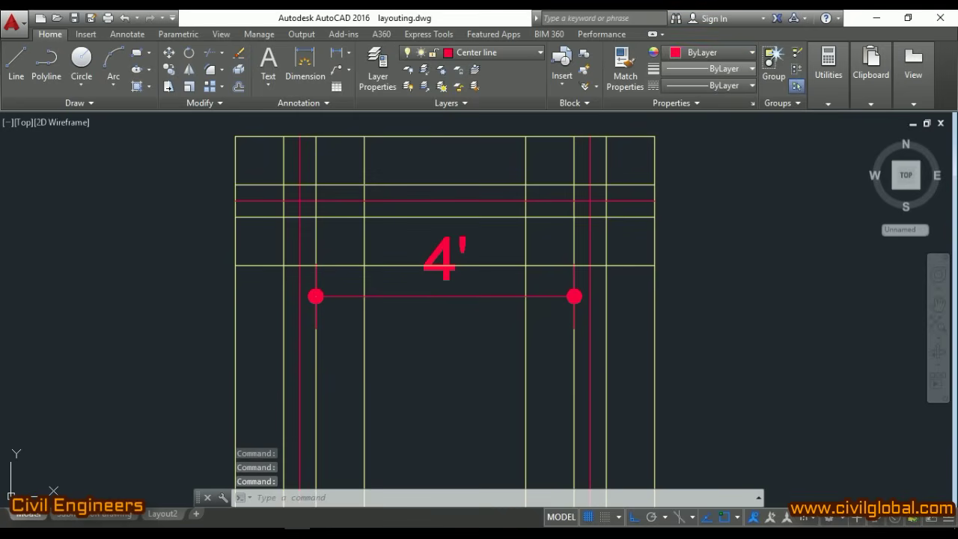
{"action": "left_click", "coordinate": [711, 86]}
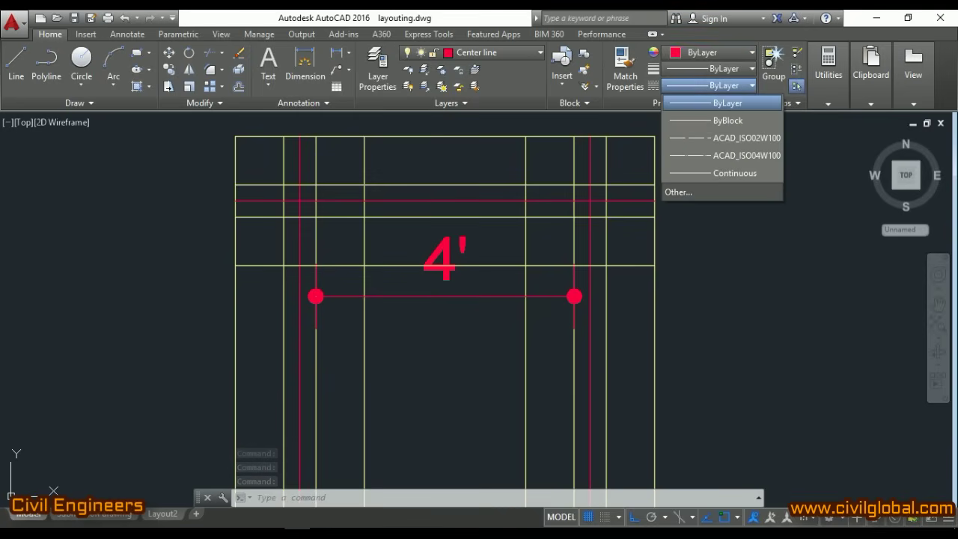
{"action": "left_click", "coordinate": [719, 155]}
{"action": "key", "text": "Escape"}
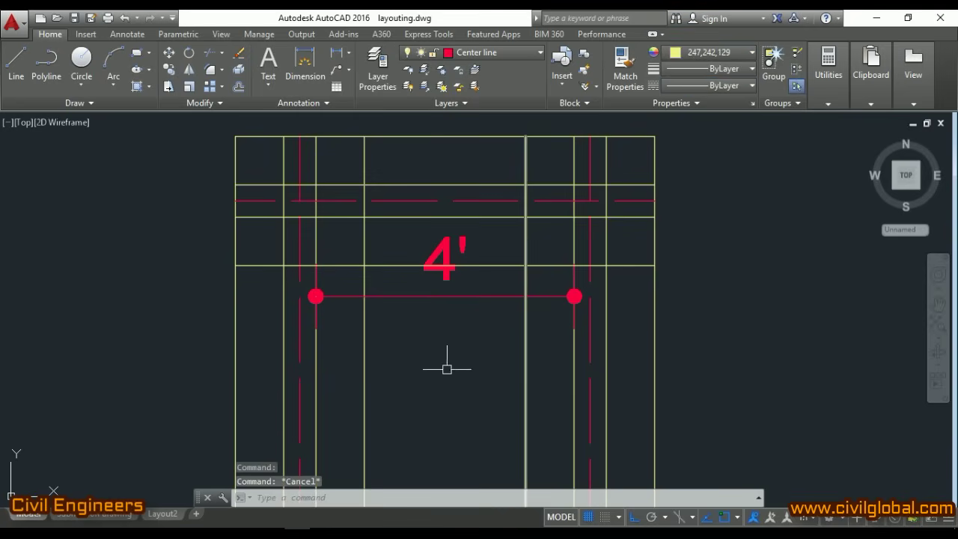
{"action": "key", "text": "Escape"}
{"action": "key", "text": "Escape"}
{"action": "type", "text": "o"}
{"action": "key", "text": "Return"}
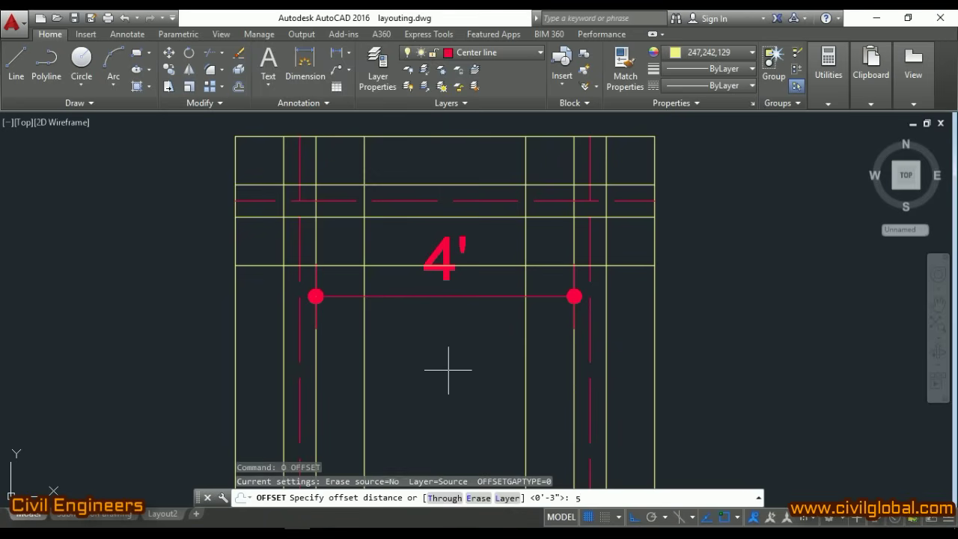
{"action": "key", "text": "Escape"}
{"action": "key", "text": "Escape"}
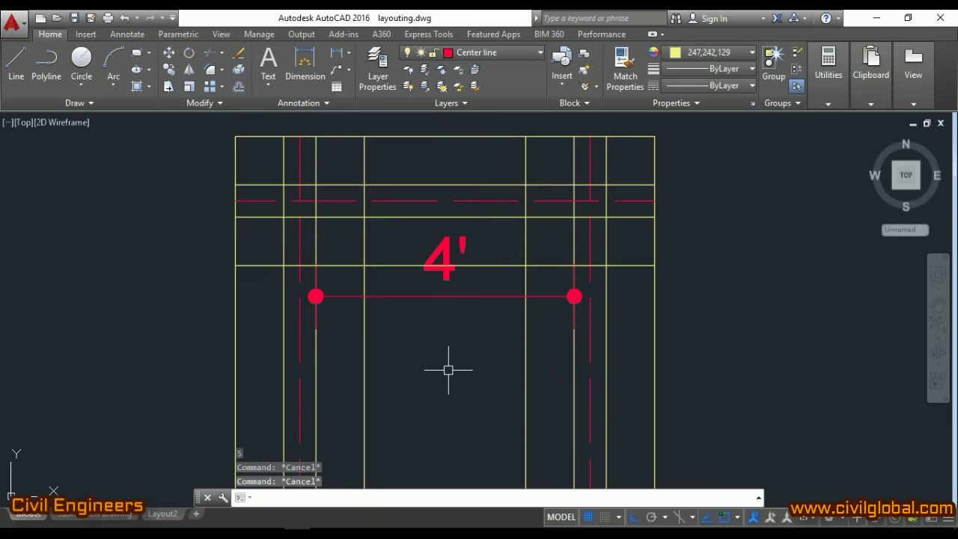
{"action": "key", "text": "Escape"}
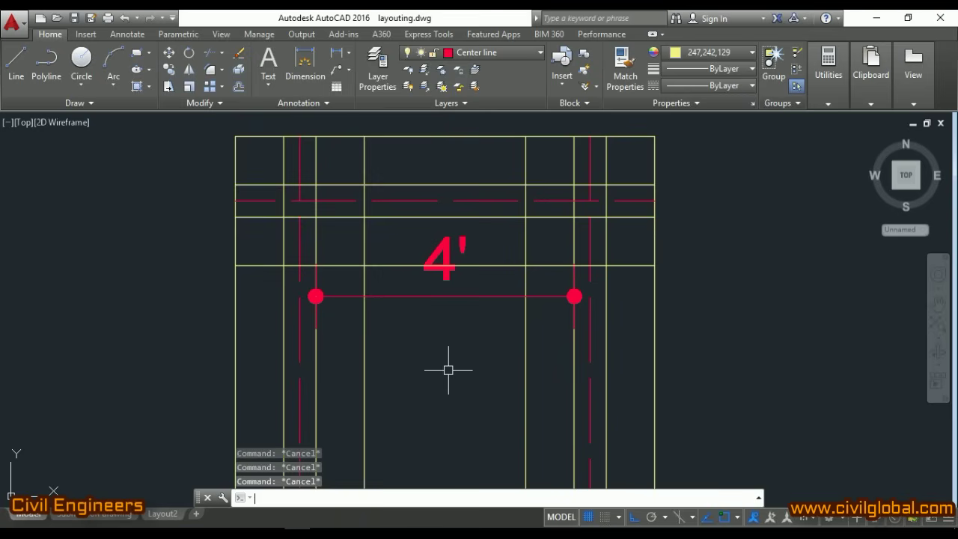
Offset the horizontal centre line by 5'6 to the south, and exit the command
{"action": "type", "text": "o"}
{"action": "key", "text": "Return"}
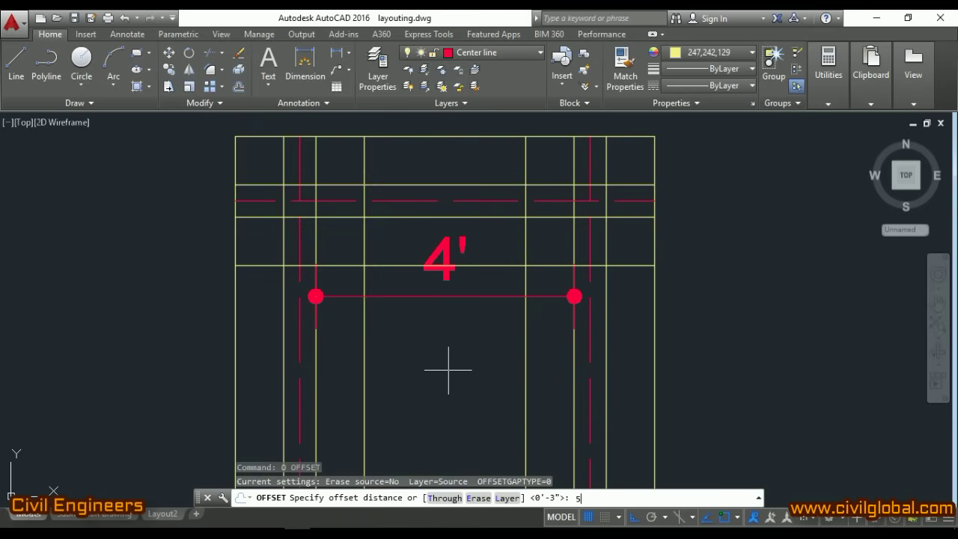
{"action": "key", "text": "Return"}
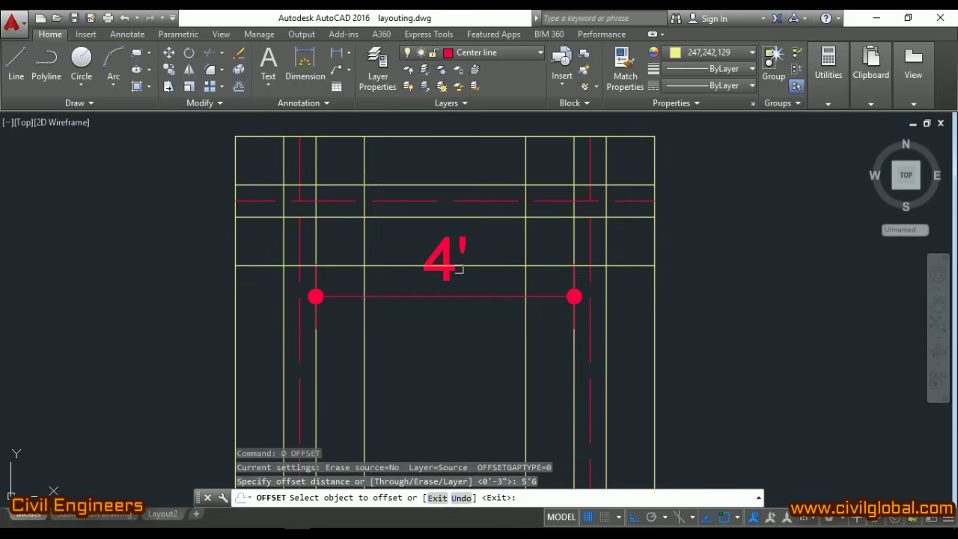
{"action": "left_click", "coordinate": [458, 268]}
{"action": "left_click", "coordinate": [462, 201]}
{"action": "left_click", "coordinate": [467, 341]}
{"action": "scroll", "coordinate": [464, 307], "scroll_direction": "down", "scroll_amount": 4}
{"action": "scroll", "coordinate": [479, 422], "scroll_direction": "up", "scroll_amount": 4}
{"action": "key", "text": "Escape"}
{"action": "key", "text": "Escape"}
{"action": "key", "text": "Escape"}
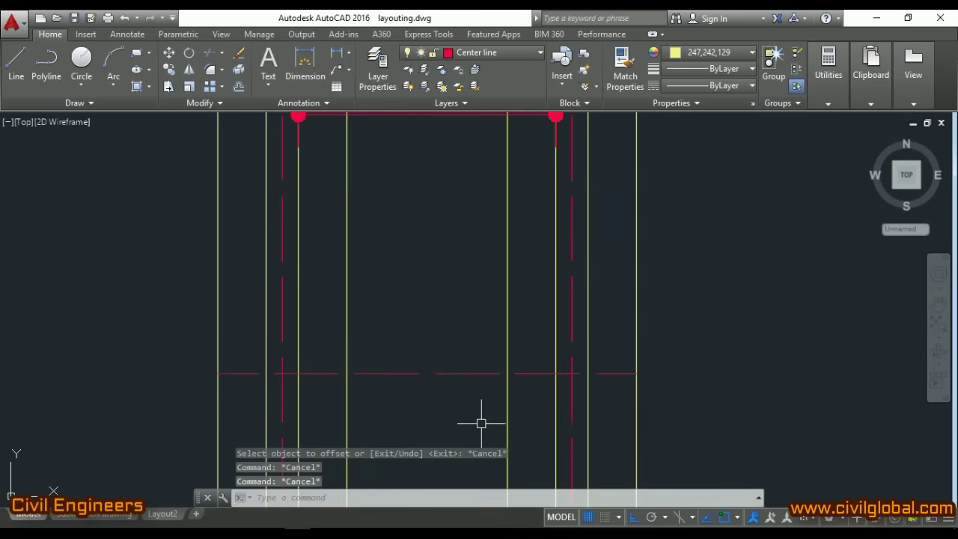
Offset the southern horizontal centre line by 1' to both sides, and exit the command
{"action": "type", "text": "o"}
{"action": "key", "text": "Return"}
{"action": "type", "text": "1'"}
{"action": "key", "text": "Return"}
{"action": "left_click", "coordinate": [466, 373]}
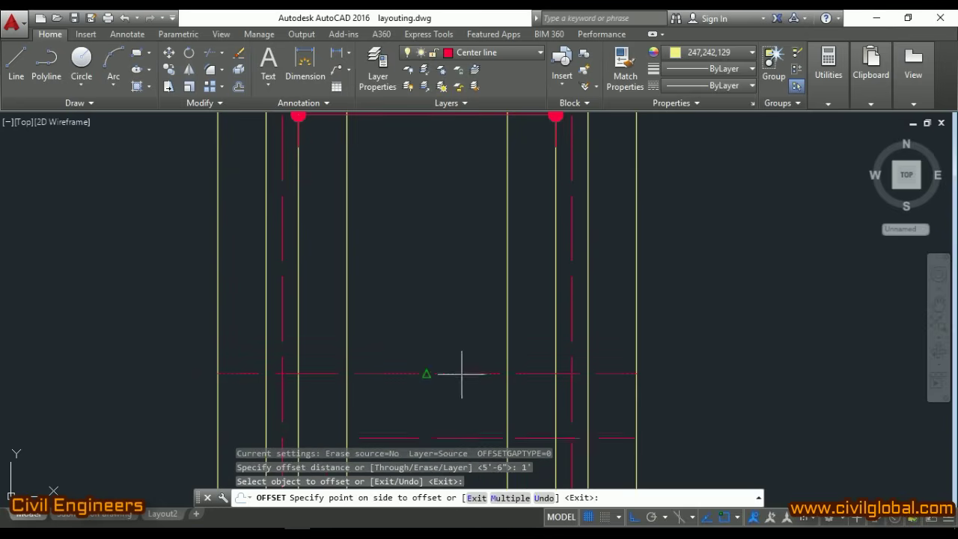
{"action": "left_click", "coordinate": [462, 368]}
{"action": "left_click", "coordinate": [451, 374]}
{"action": "left_click", "coordinate": [452, 416]}
{"action": "key", "text": "Escape"}
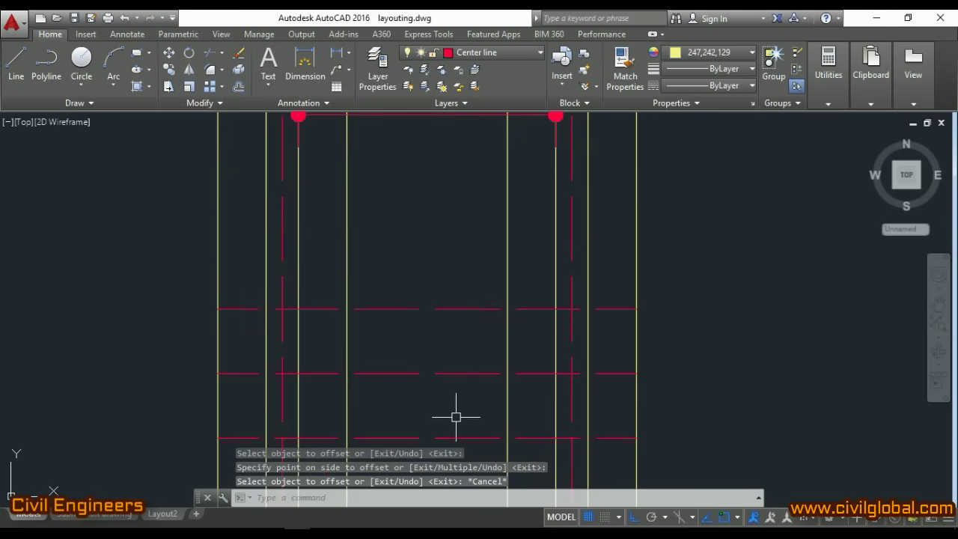
Offset the same southern horizontal centre line by 3" to both sides, and exit the command
{"action": "type", "text": "o"}
{"action": "key", "text": "Return"}
{"action": "type", "text": "3"}
{"action": "key", "text": "Return"}
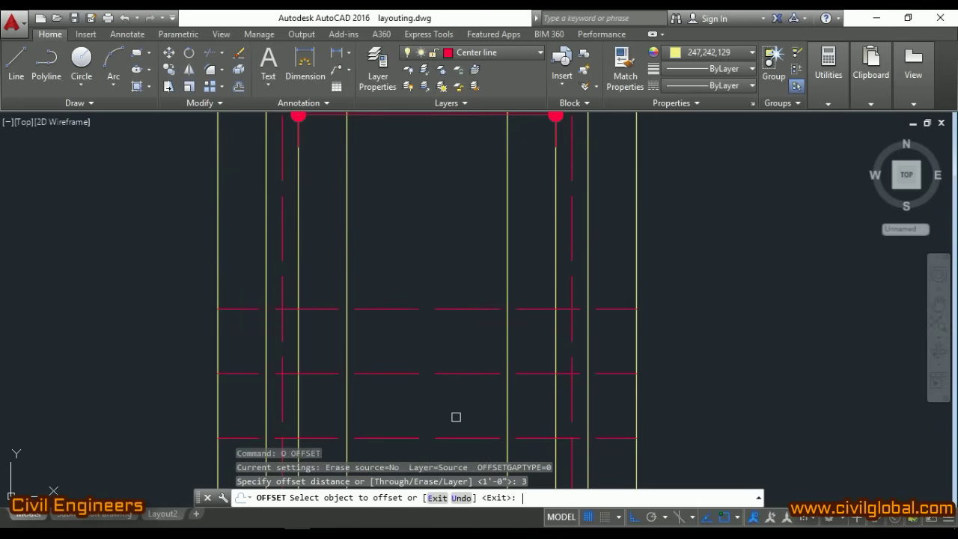
{"action": "left_click", "coordinate": [454, 374]}
{"action": "left_click", "coordinate": [457, 365]}
{"action": "left_click", "coordinate": [458, 374]}
{"action": "left_click", "coordinate": [455, 394]}
{"action": "key", "text": "Escape"}
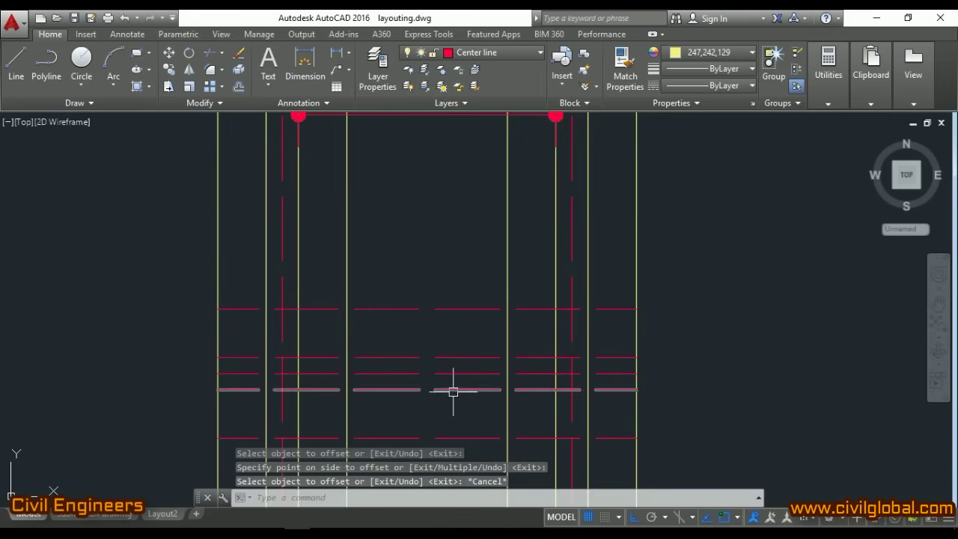
Set the two 3" offset lines to white (255,255,255) with linetype ByLayer, and clear the selection
{"action": "left_click", "coordinate": [454, 390]}
{"action": "left_click", "coordinate": [451, 358]}
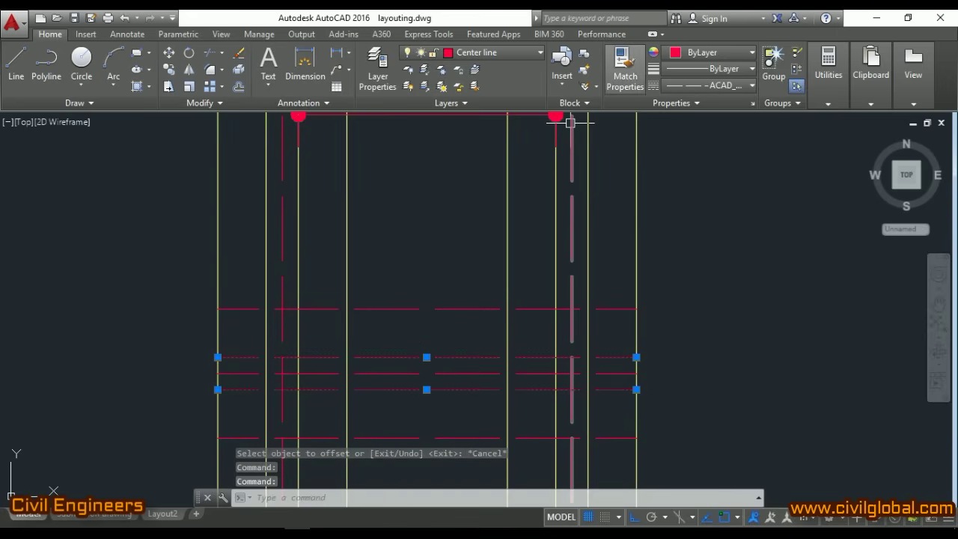
{"action": "left_click", "coordinate": [752, 53]}
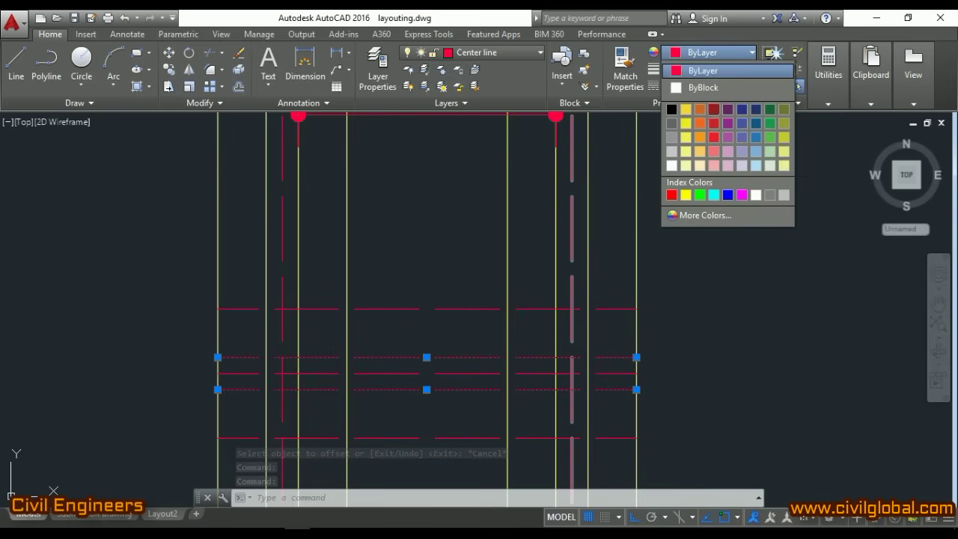
{"action": "left_click", "coordinate": [672, 166]}
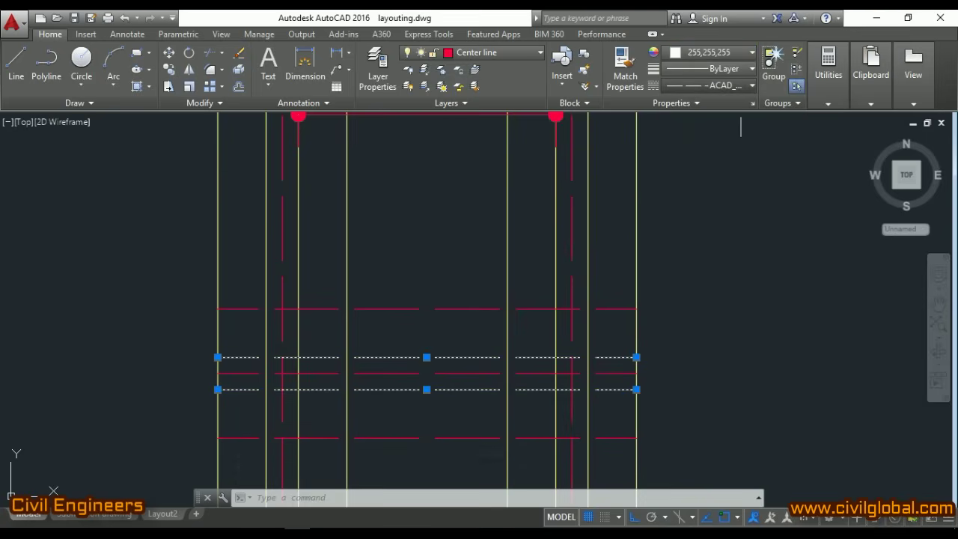
{"action": "left_click", "coordinate": [752, 85]}
{"action": "left_click", "coordinate": [704, 98]}
{"action": "key", "text": "Escape"}
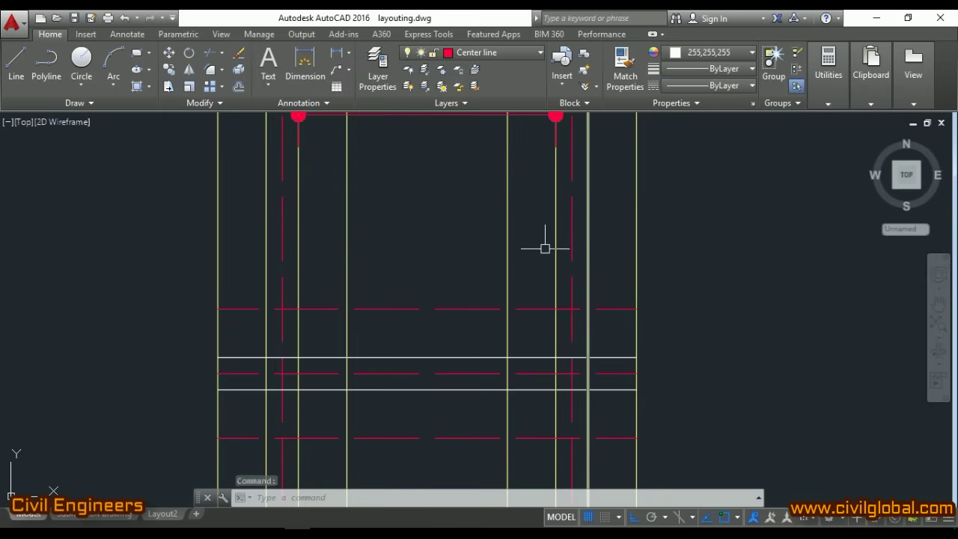
Set the two 1' offset lines to yellow (244,238,81) with a solid linetype, and clear the selection
{"action": "left_click", "coordinate": [467, 308]}
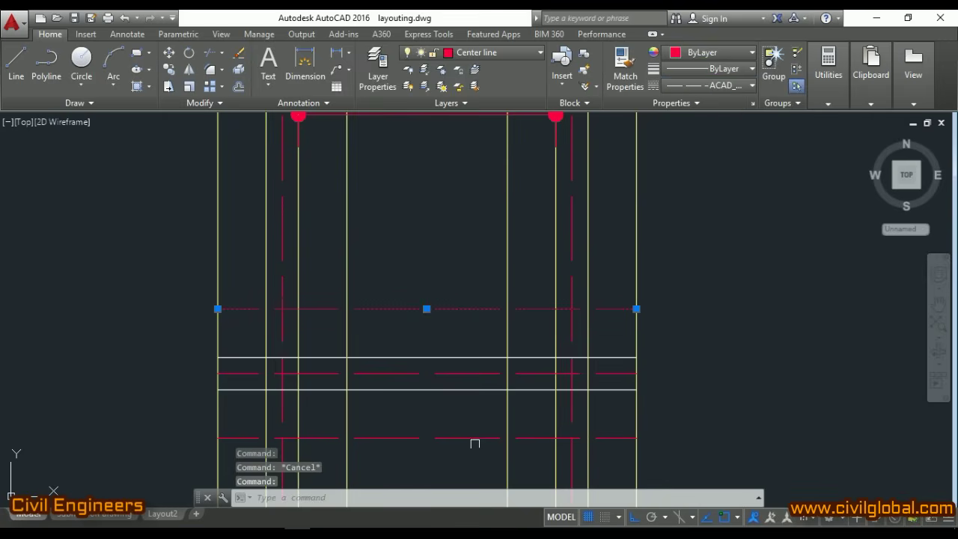
{"action": "left_click", "coordinate": [475, 440]}
{"action": "left_click", "coordinate": [752, 53]}
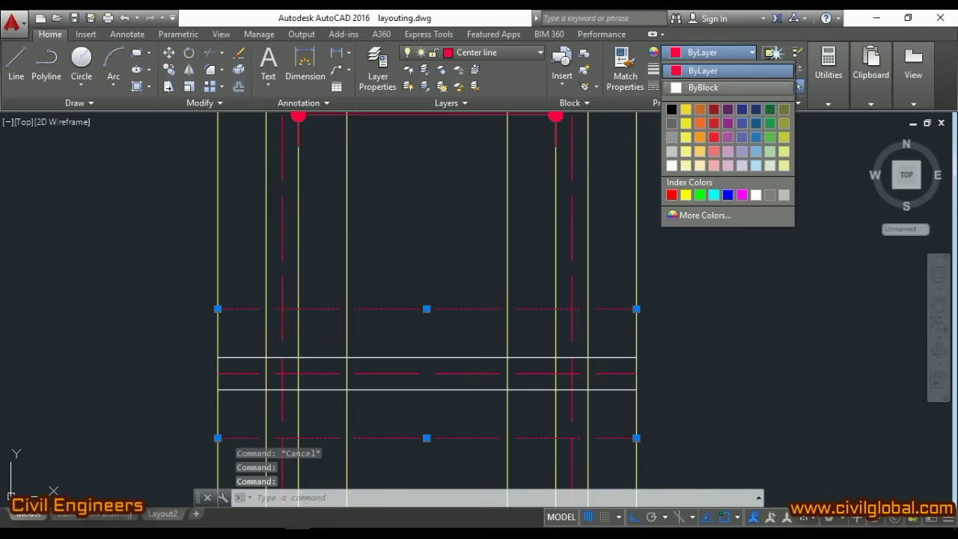
{"action": "left_click", "coordinate": [686, 123]}
{"action": "left_click", "coordinate": [751, 85]}
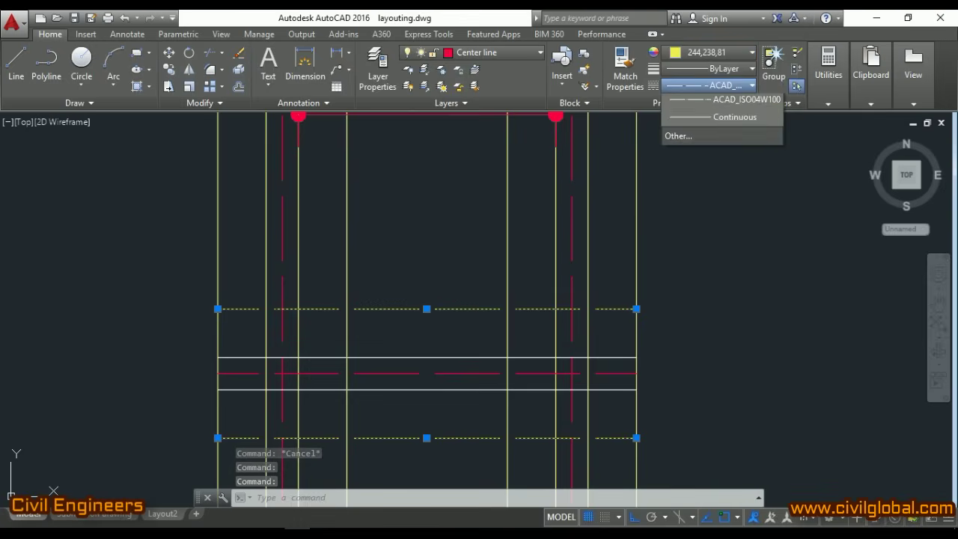
{"action": "left_click", "coordinate": [717, 100]}
{"action": "key", "text": "Escape"}
Add a vertical linear dimension between the inner faces of the northern and southern walls, placed inside the room
{"action": "scroll", "coordinate": [597, 292], "scroll_direction": "down", "scroll_amount": 5}
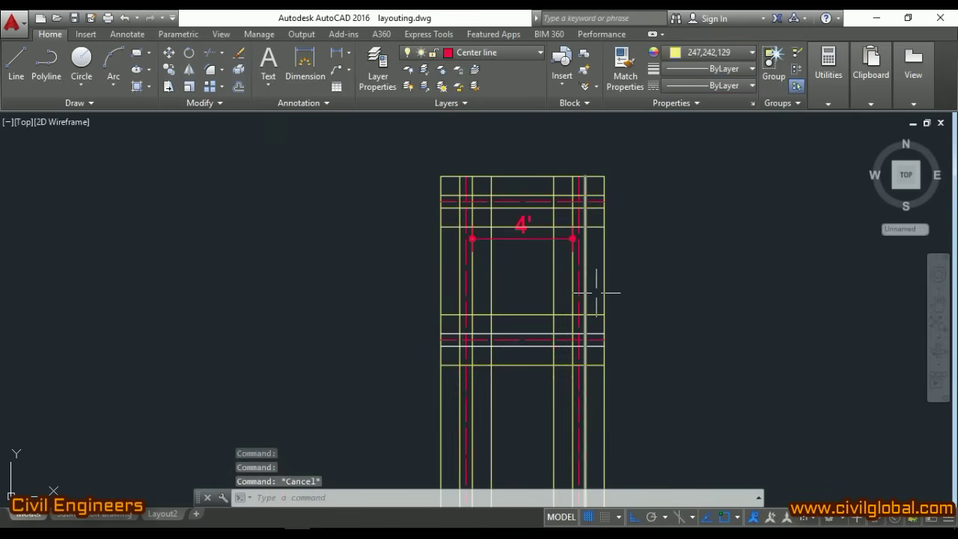
{"action": "scroll", "coordinate": [584, 307], "scroll_direction": "up", "scroll_amount": 2}
{"action": "key", "text": "Escape"}
{"action": "key", "text": "Escape"}
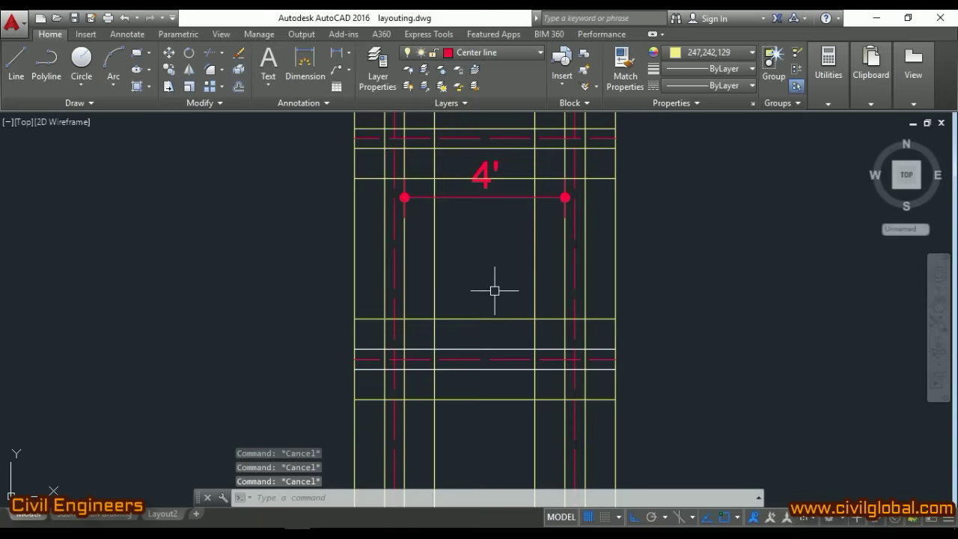
{"action": "type", "text": "DLI"}
{"action": "key", "text": "Return"}
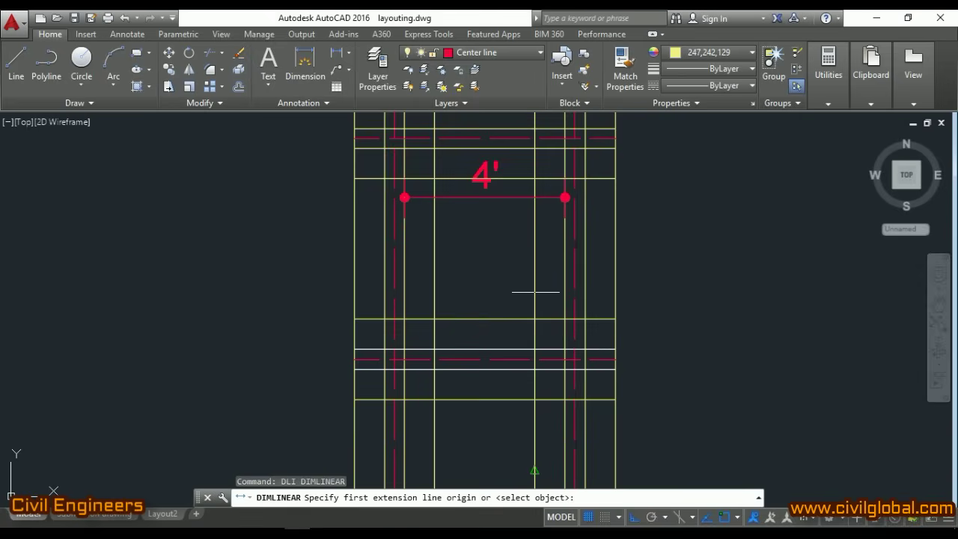
{"action": "left_click", "coordinate": [565, 349]}
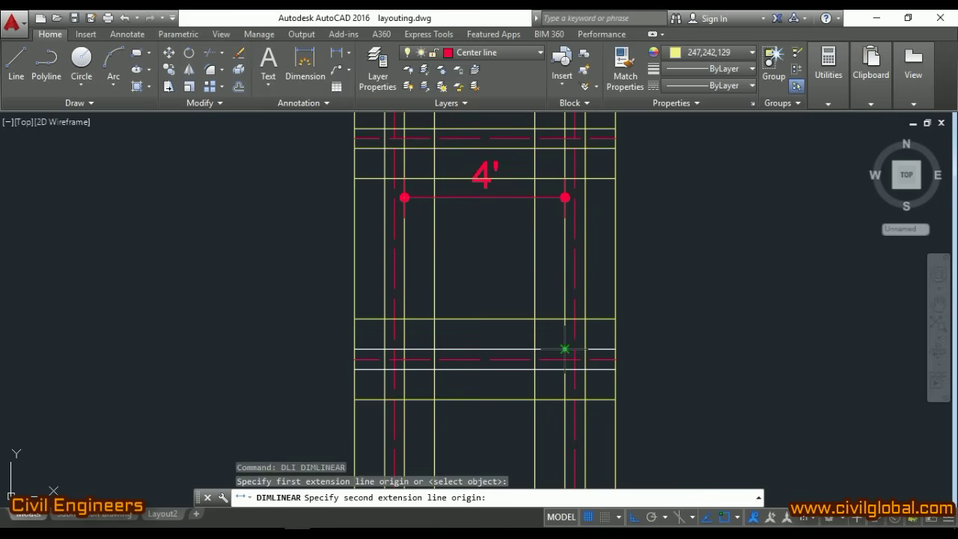
{"action": "left_click", "coordinate": [564, 198]}
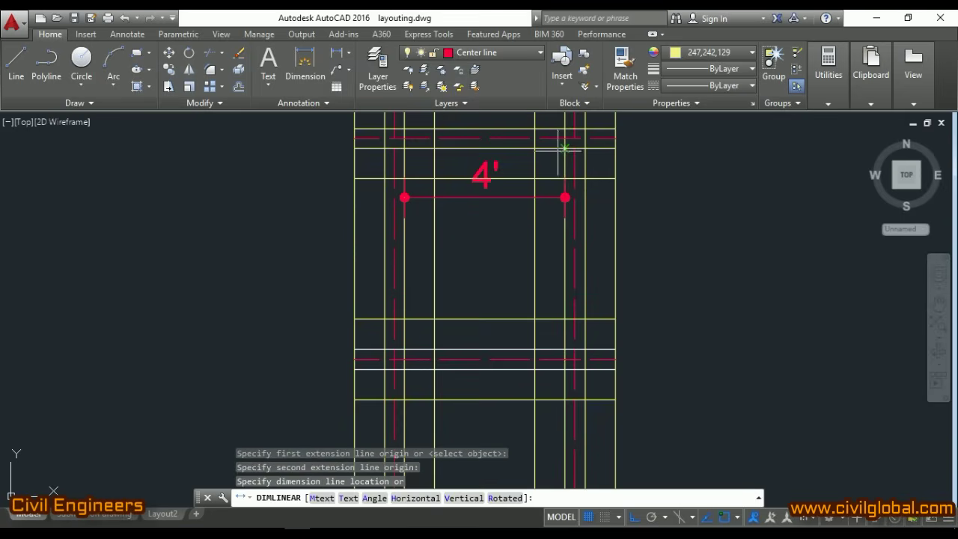
{"action": "left_click", "coordinate": [516, 159]}
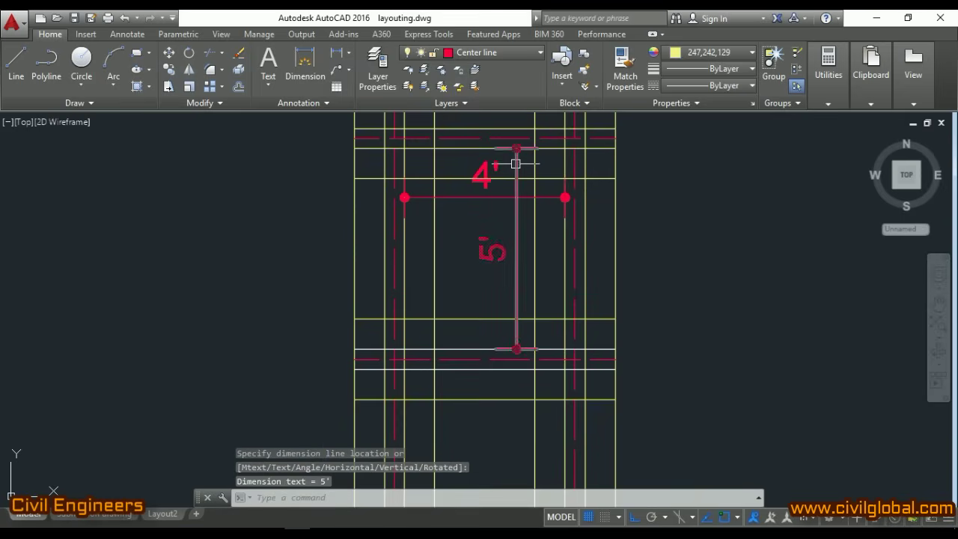
{"action": "scroll", "coordinate": [516, 314], "scroll_direction": "down", "scroll_amount": 4}
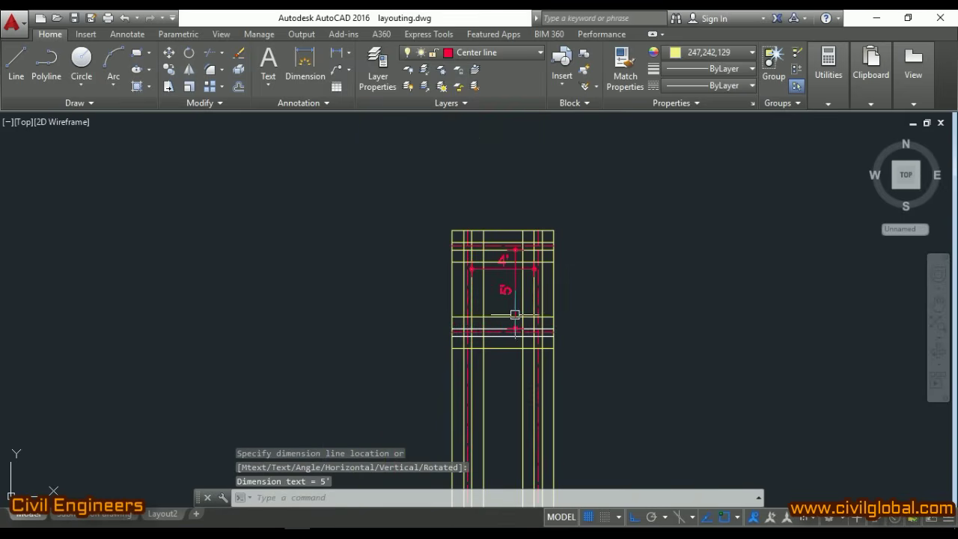
{"action": "key", "text": "Escape"}
{"action": "key", "text": "Escape"}
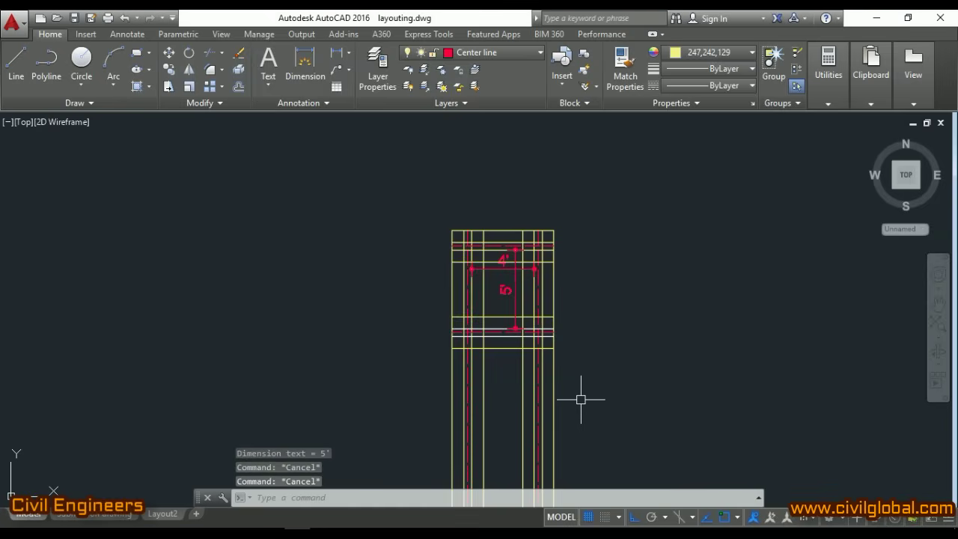
{"action": "type", "text": "rr"}
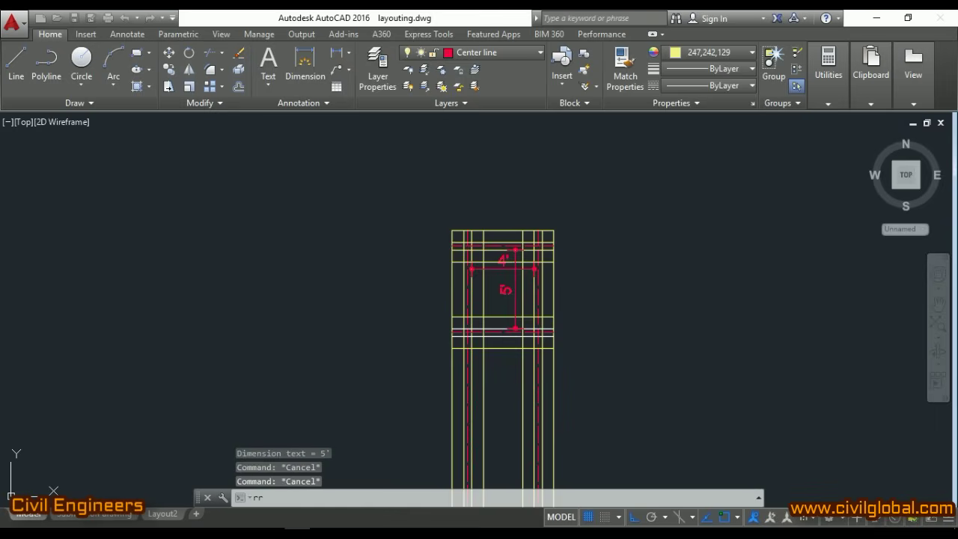
{"action": "key", "text": "Return"}
{"action": "left_click", "coordinate": [320, 238]}
{"action": "key", "text": "Escape"}
Trim all the vertical lines that extend south of the southern foundation edge, using every object as a cutting edge
{"action": "scroll", "coordinate": [556, 411], "scroll_direction": "up", "scroll_amount": 4}
{"action": "type", "text": "tr"}
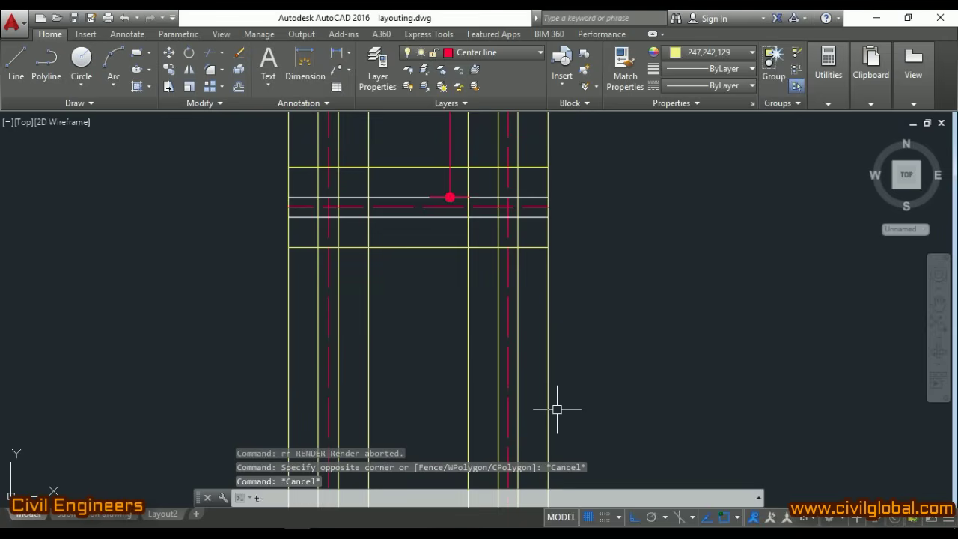
{"action": "key", "text": "Return"}
{"action": "key", "text": "Return"}
{"action": "left_click", "coordinate": [616, 329]}
{"action": "left_click", "coordinate": [203, 291]}
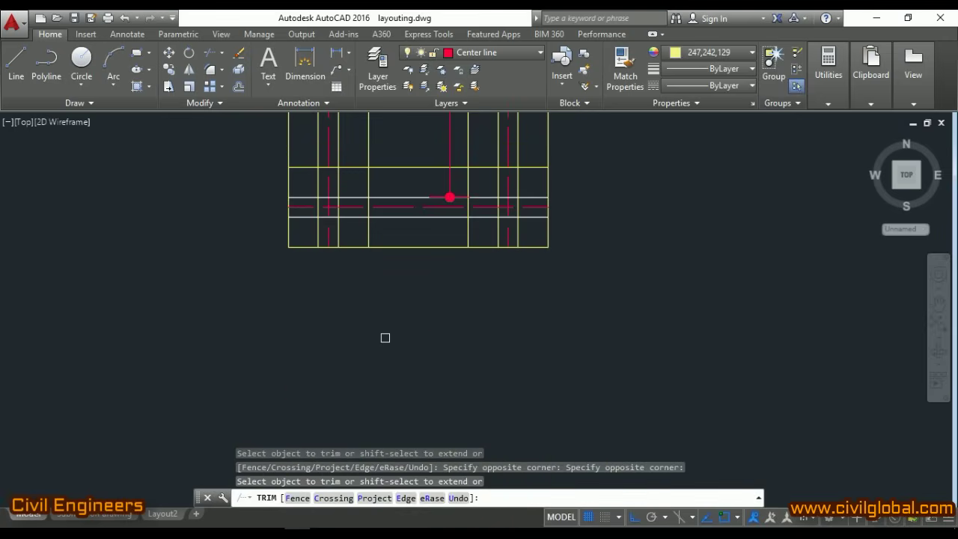
Trim the wall and centre lines around the column squares inside the two northern corner footings
{"action": "scroll", "coordinate": [369, 251], "scroll_direction": "down", "scroll_amount": 4}
{"action": "scroll", "coordinate": [345, 253], "scroll_direction": "up", "scroll_amount": 6}
{"action": "left_click", "coordinate": [374, 278]}
{"action": "left_click", "coordinate": [288, 196]}
{"action": "left_click", "coordinate": [674, 289]}
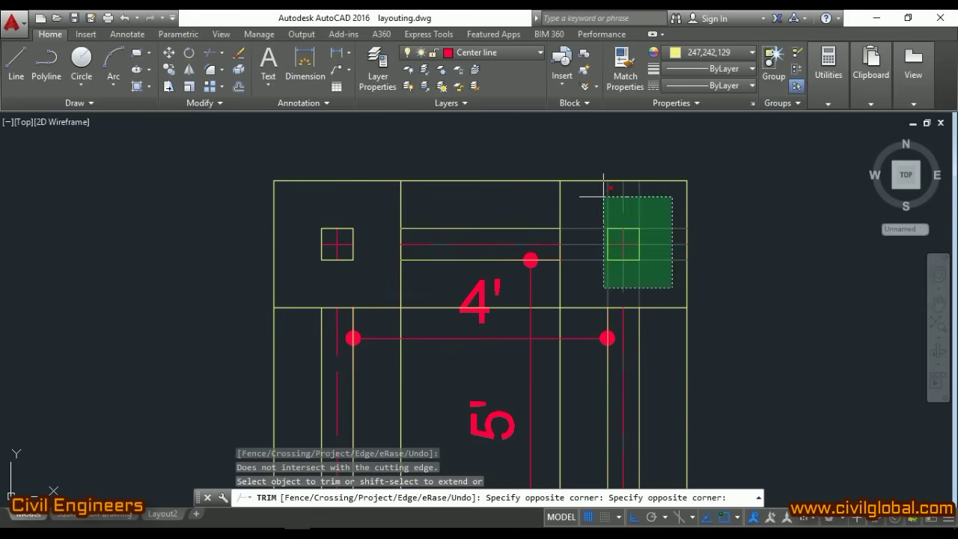
{"action": "left_click", "coordinate": [599, 195]}
Trim the wall and centre lines around the column squares inside the two southern corner footings
{"action": "scroll", "coordinate": [567, 143], "scroll_direction": "down", "scroll_amount": 3}
{"action": "scroll", "coordinate": [633, 412], "scroll_direction": "up", "scroll_amount": 4}
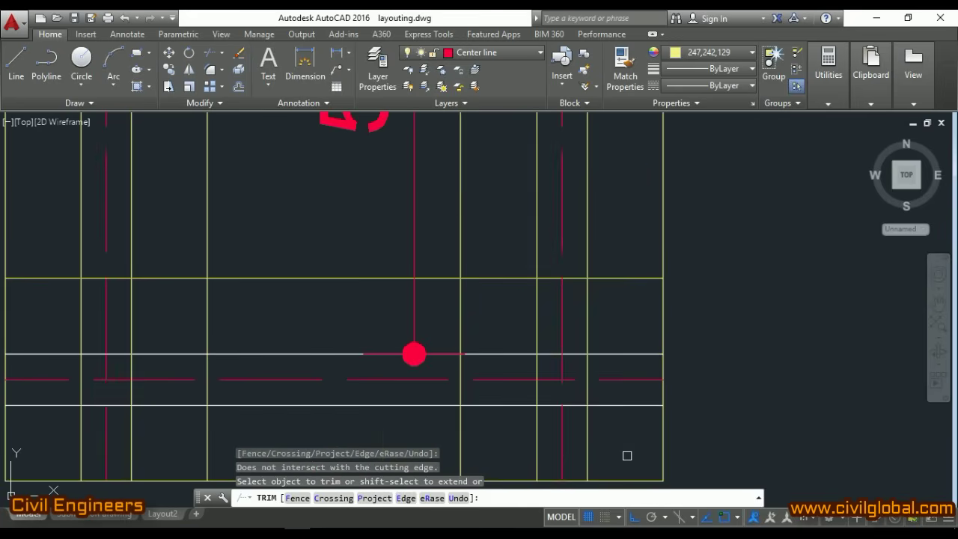
{"action": "left_click", "coordinate": [626, 452]}
{"action": "left_click", "coordinate": [504, 314]}
{"action": "scroll", "coordinate": [633, 314], "scroll_direction": "down", "scroll_amount": 3}
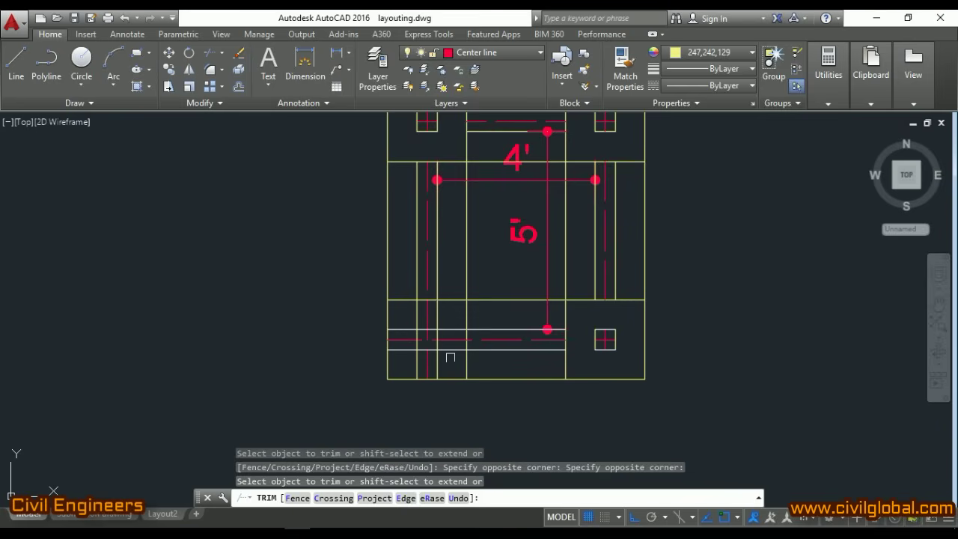
{"action": "scroll", "coordinate": [439, 360], "scroll_direction": "up", "scroll_amount": 2}
{"action": "left_click", "coordinate": [457, 380]}
{"action": "left_click", "coordinate": [380, 301]}
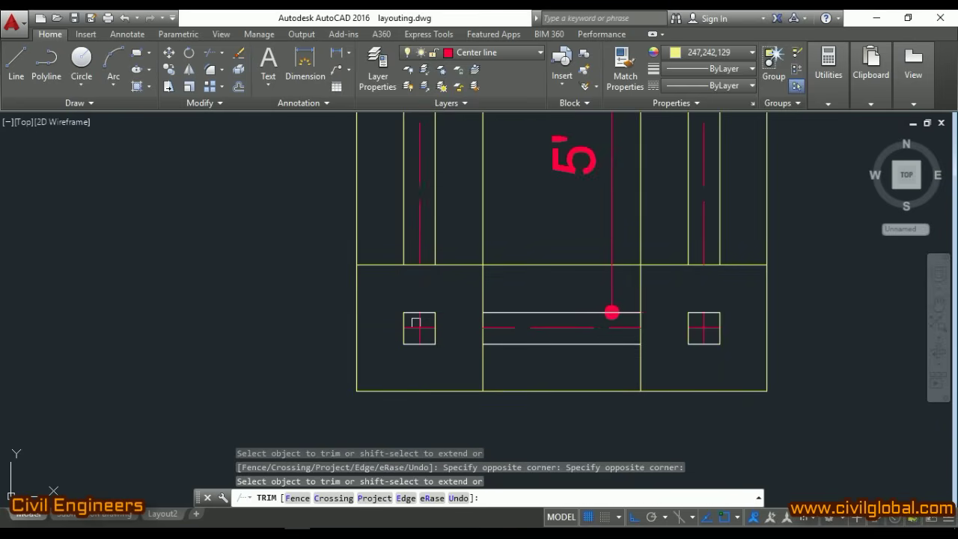
{"action": "scroll", "coordinate": [449, 359], "scroll_direction": "down", "scroll_amount": 3}
{"action": "scroll", "coordinate": [524, 370], "scroll_direction": "down", "scroll_amount": 2}
{"action": "left_click", "coordinate": [525, 369]}
{"action": "scroll", "coordinate": [524, 370], "scroll_direction": "up", "scroll_amount": 4}
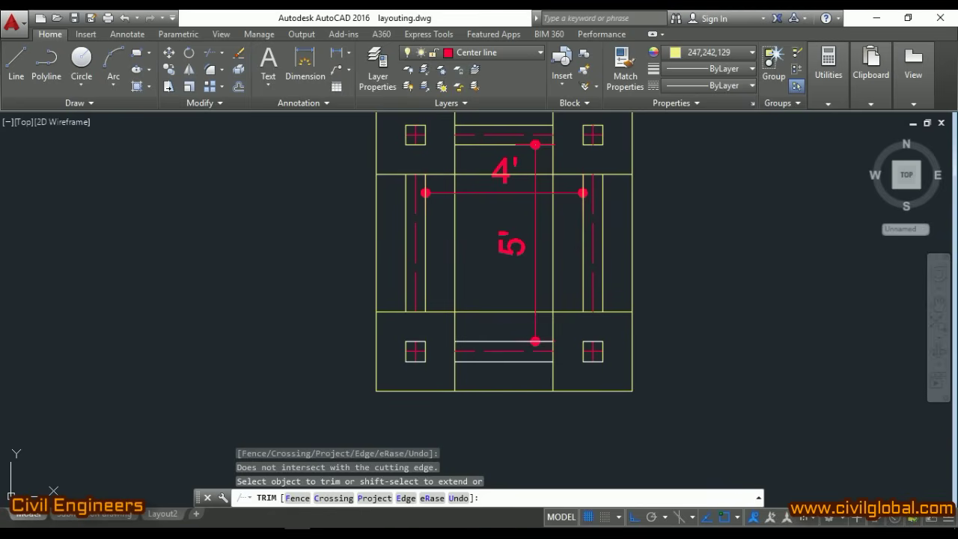
{"action": "scroll", "coordinate": [500, 235], "scroll_direction": "down", "scroll_amount": 2}
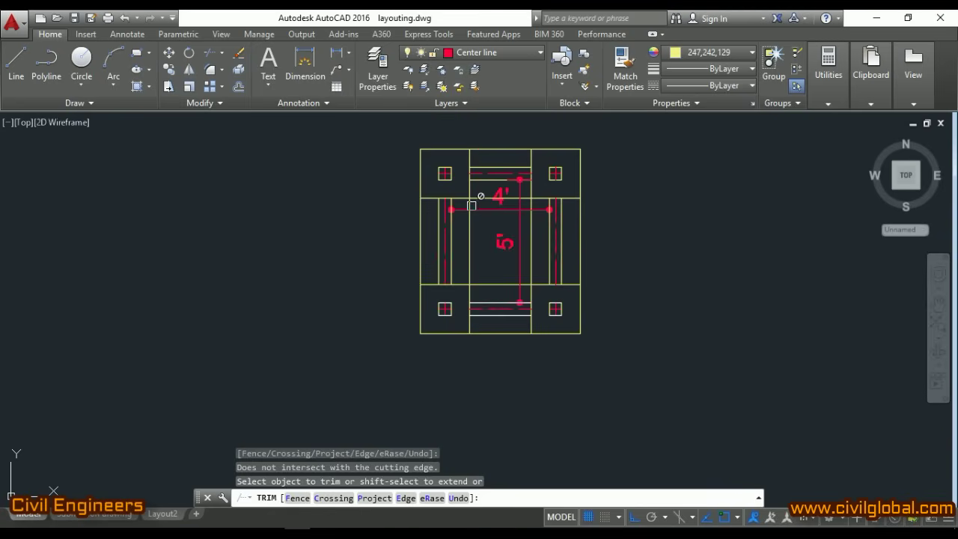
{"action": "scroll", "coordinate": [475, 201], "scroll_direction": "up", "scroll_amount": 2}
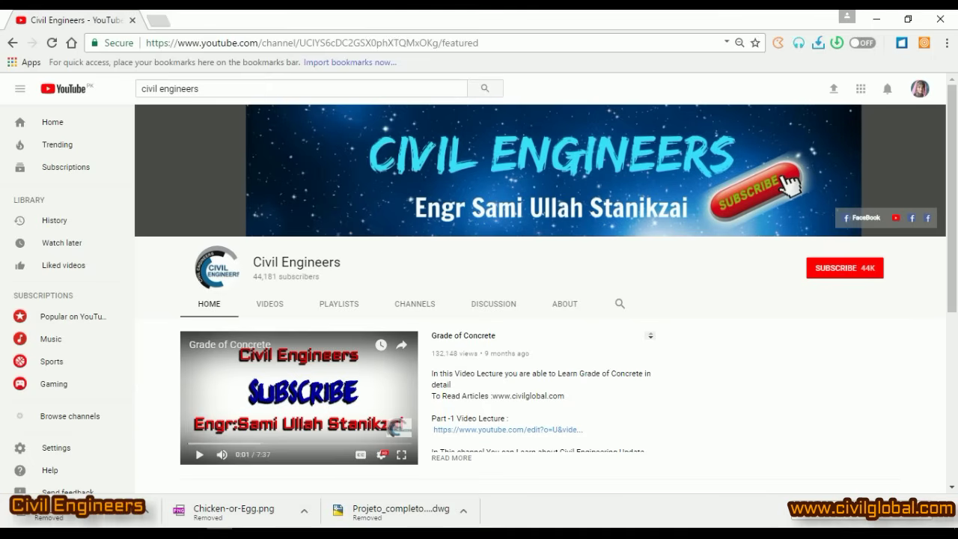
{"action": "left_click", "coordinate": [844, 269]}
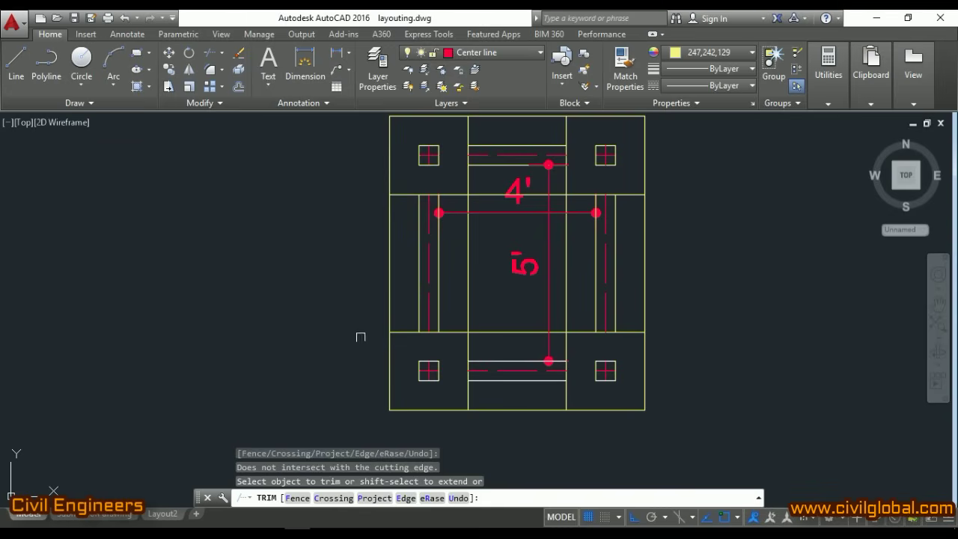
End the Trim command on the sample room's foundation plan
{"action": "scroll", "coordinate": [317, 327], "scroll_direction": "down", "scroll_amount": 3}
{"action": "scroll", "coordinate": [348, 295], "scroll_direction": "up", "scroll_amount": 2}
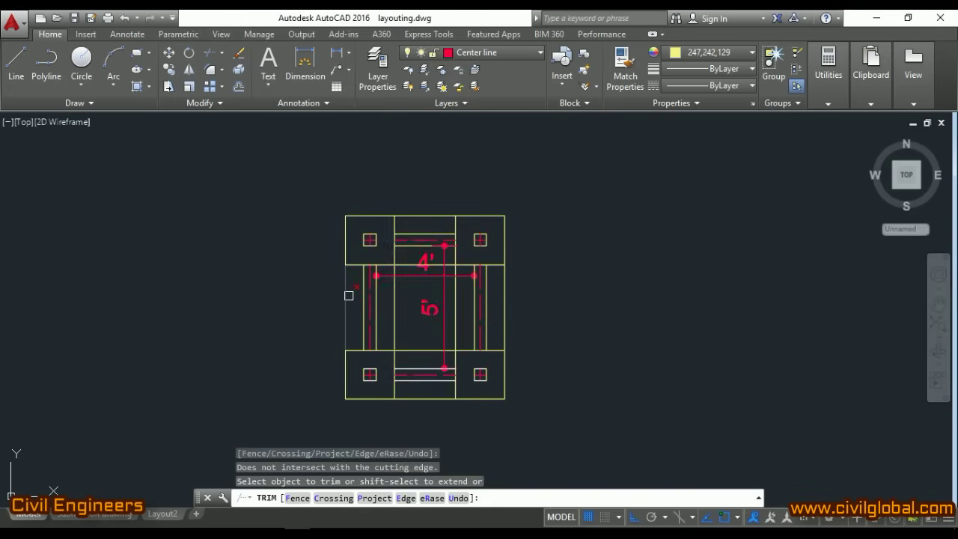
{"action": "scroll", "coordinate": [348, 295], "scroll_direction": "up", "scroll_amount": 2}
{"action": "key", "text": "Escape"}
{"action": "key", "text": "Escape"}
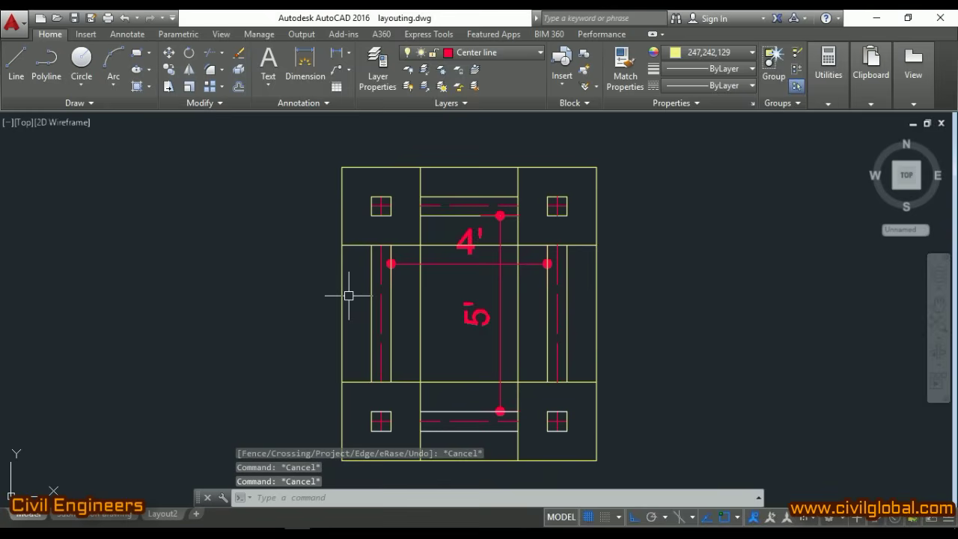
{"action": "key", "text": "Escape"}
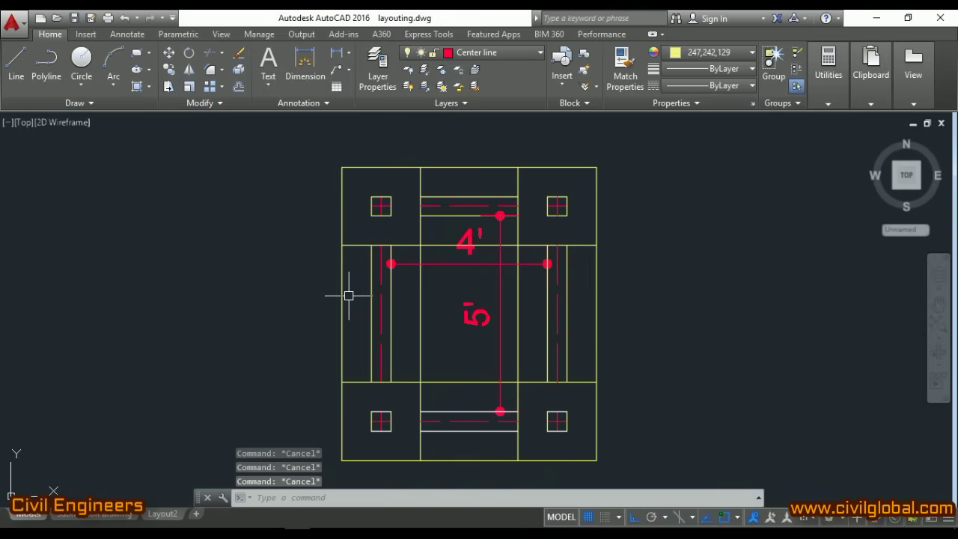